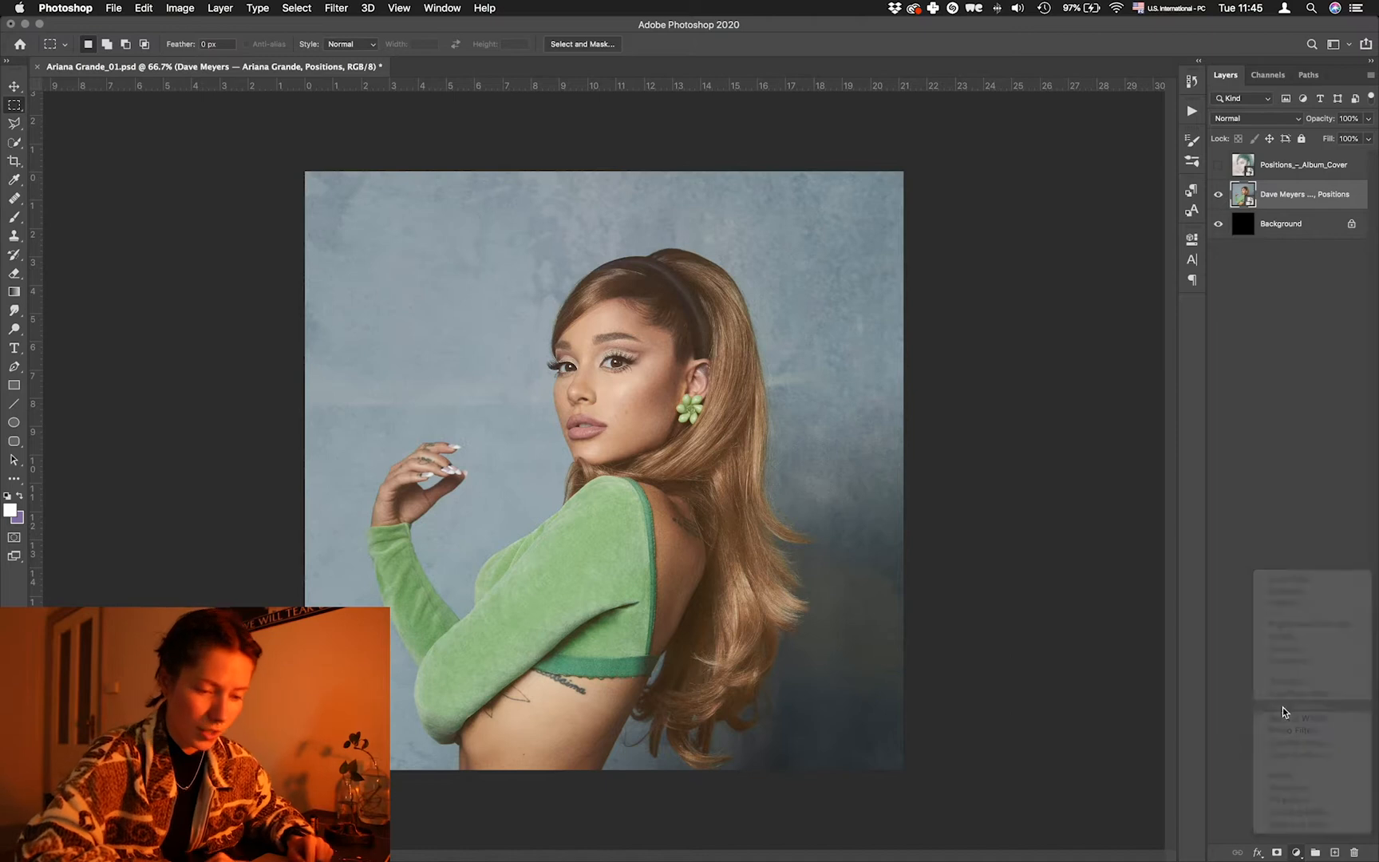
# - Add a Black & White adjustment layer above the portrait photo and compare the result against the original and the album cover
pyautogui.press('super+z')
pyautogui.click(1296, 852)
pyautogui.click(1299, 719)
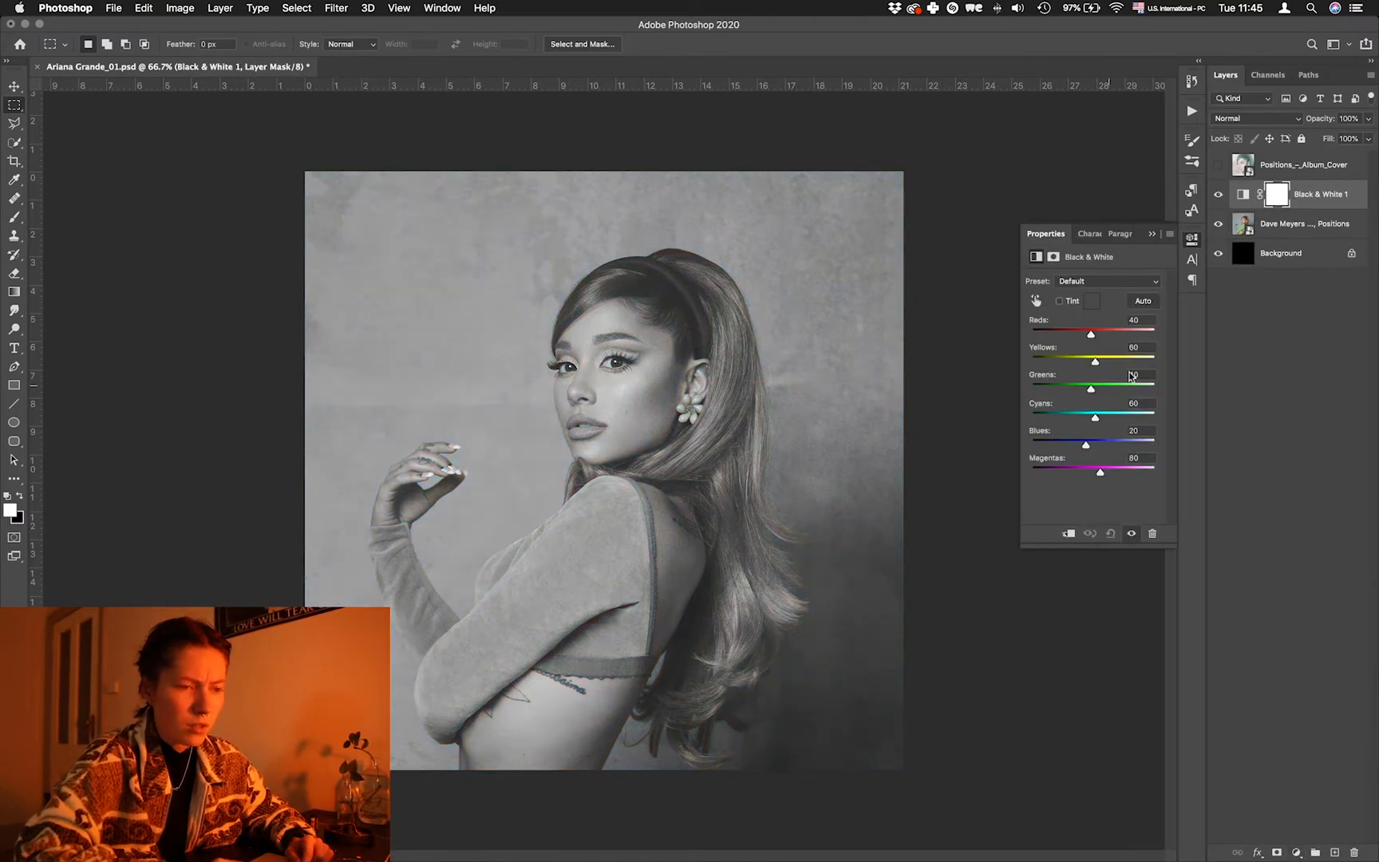
pyautogui.click(1217, 194)
pyautogui.click(1216, 194)
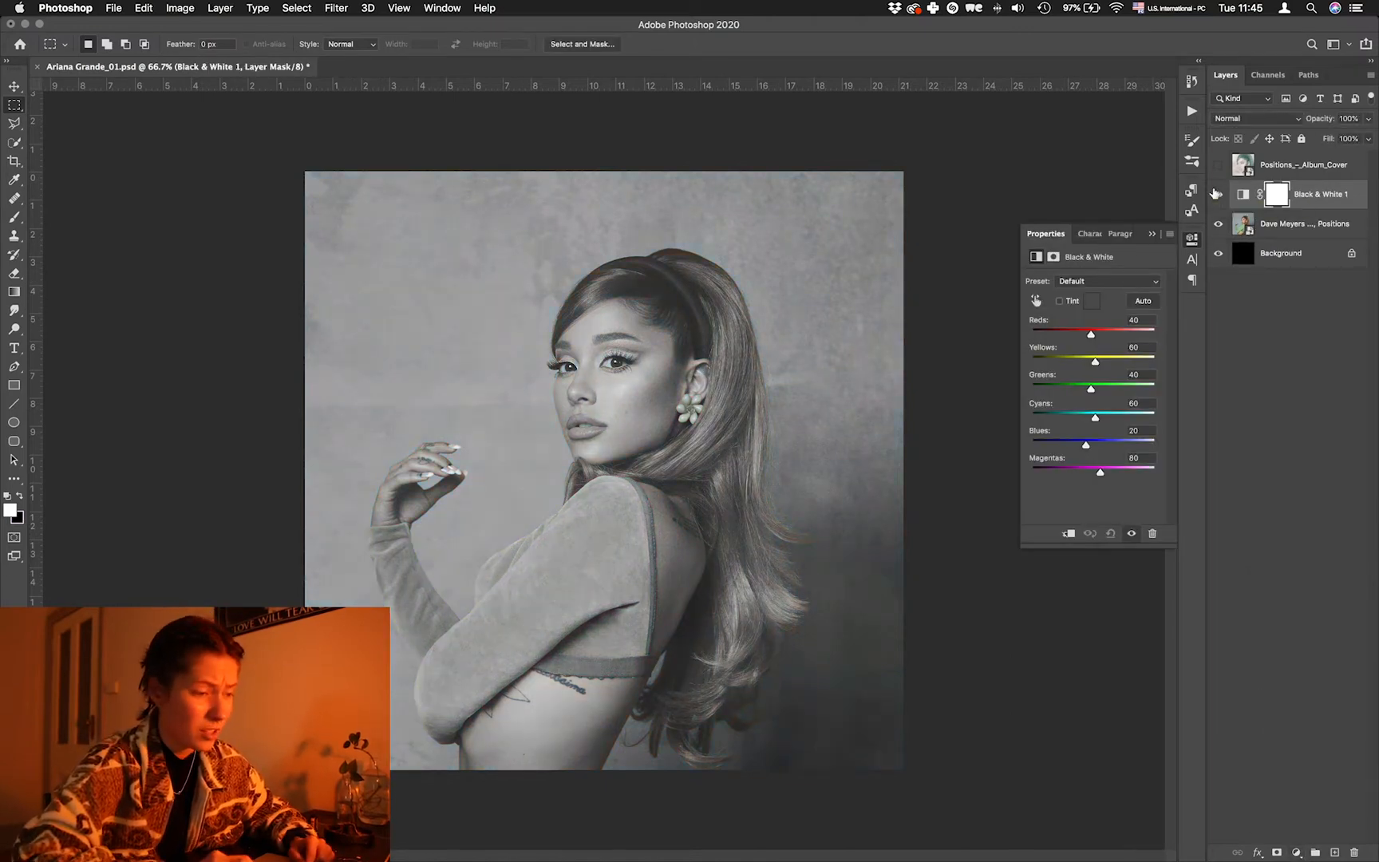
pyautogui.click(1216, 167)
pyautogui.click(1215, 167)
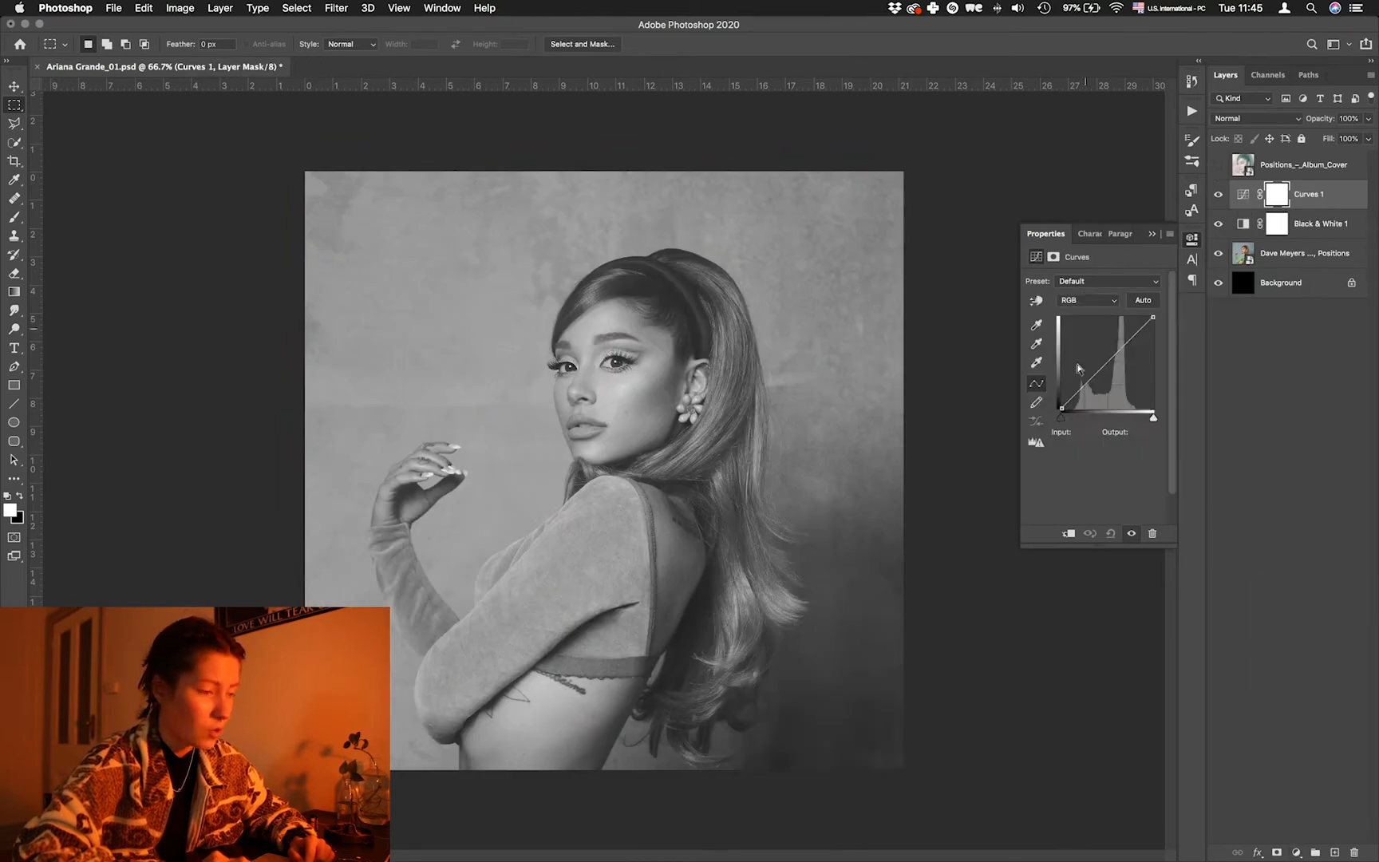
# - Bend the red and green channel curves of the Curves layer to tint the black-and-white portrait
pyautogui.hotkey('alt', '3')
pyautogui.moveTo(1091, 375); pyautogui.dragTo(1117, 361)
pyautogui.hotkey('alt', '4')
# - Copy the Positions album cover layer from Ariana Grande_01.psd into the Untitled-1 document
pyautogui.click(1293, 164)
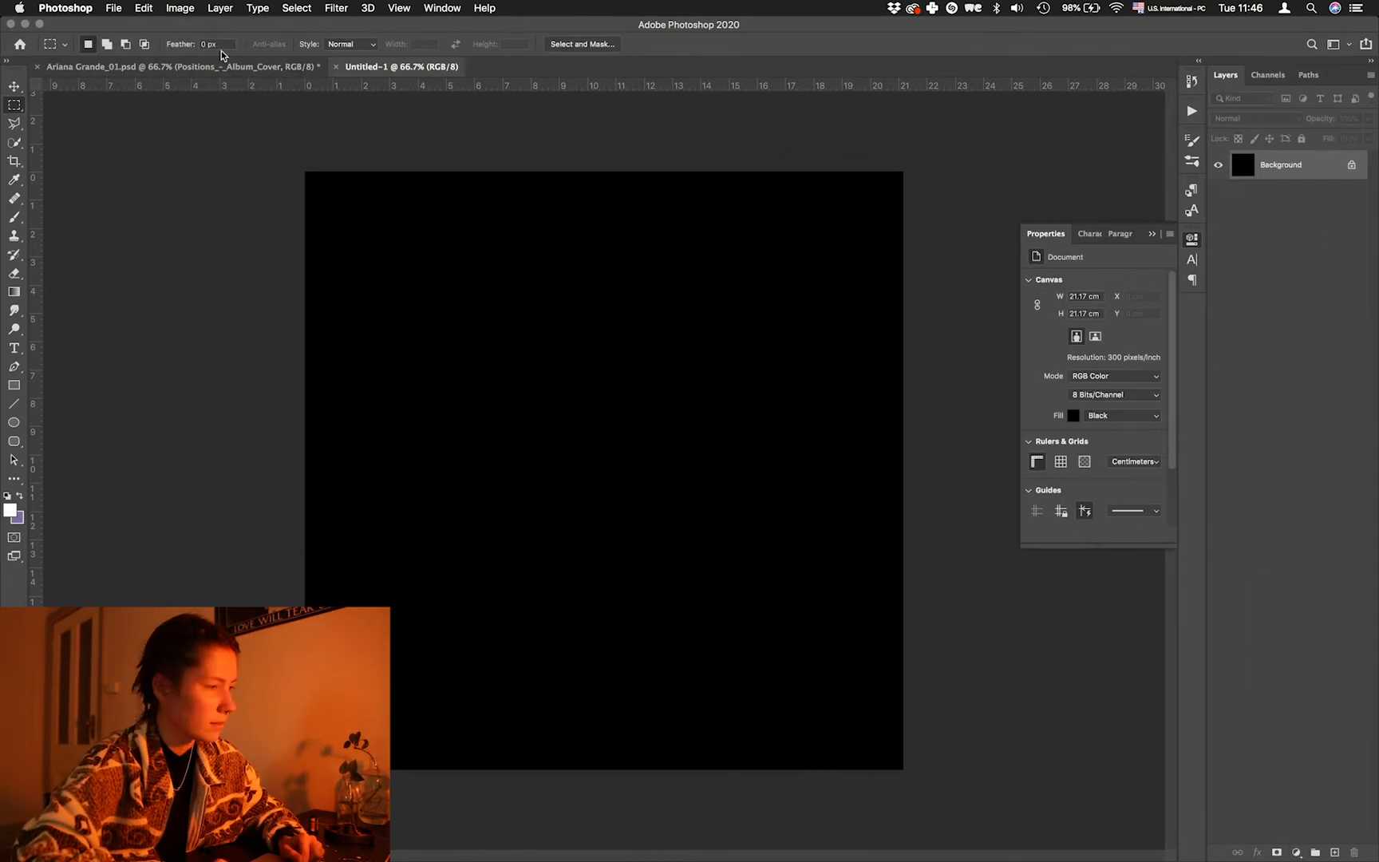
pyautogui.click(221, 66)
pyautogui.moveTo(1293, 164); pyautogui.dragTo(462, 415)
# - Tile the two documents vertically side by side and delete the album cover layer from Ariana Grande_01.psd
pyautogui.click(441, 8)
pyautogui.moveTo(456, 25)
pyautogui.click(670, 71)
pyautogui.scroll(-5, 668, 415)
pyautogui.click(1157, 235)
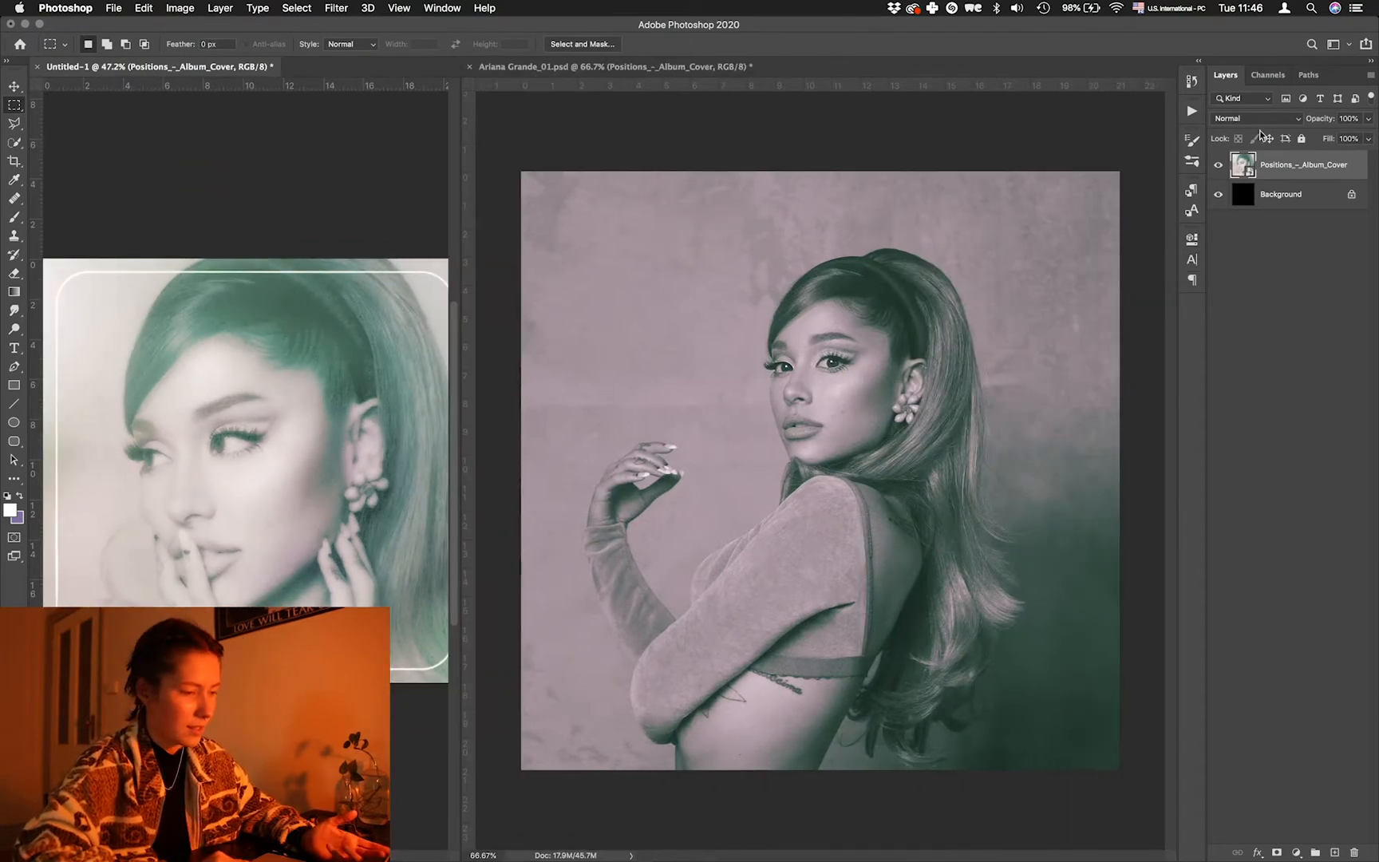
pyautogui.hotkey('ctrl', 'Tab')
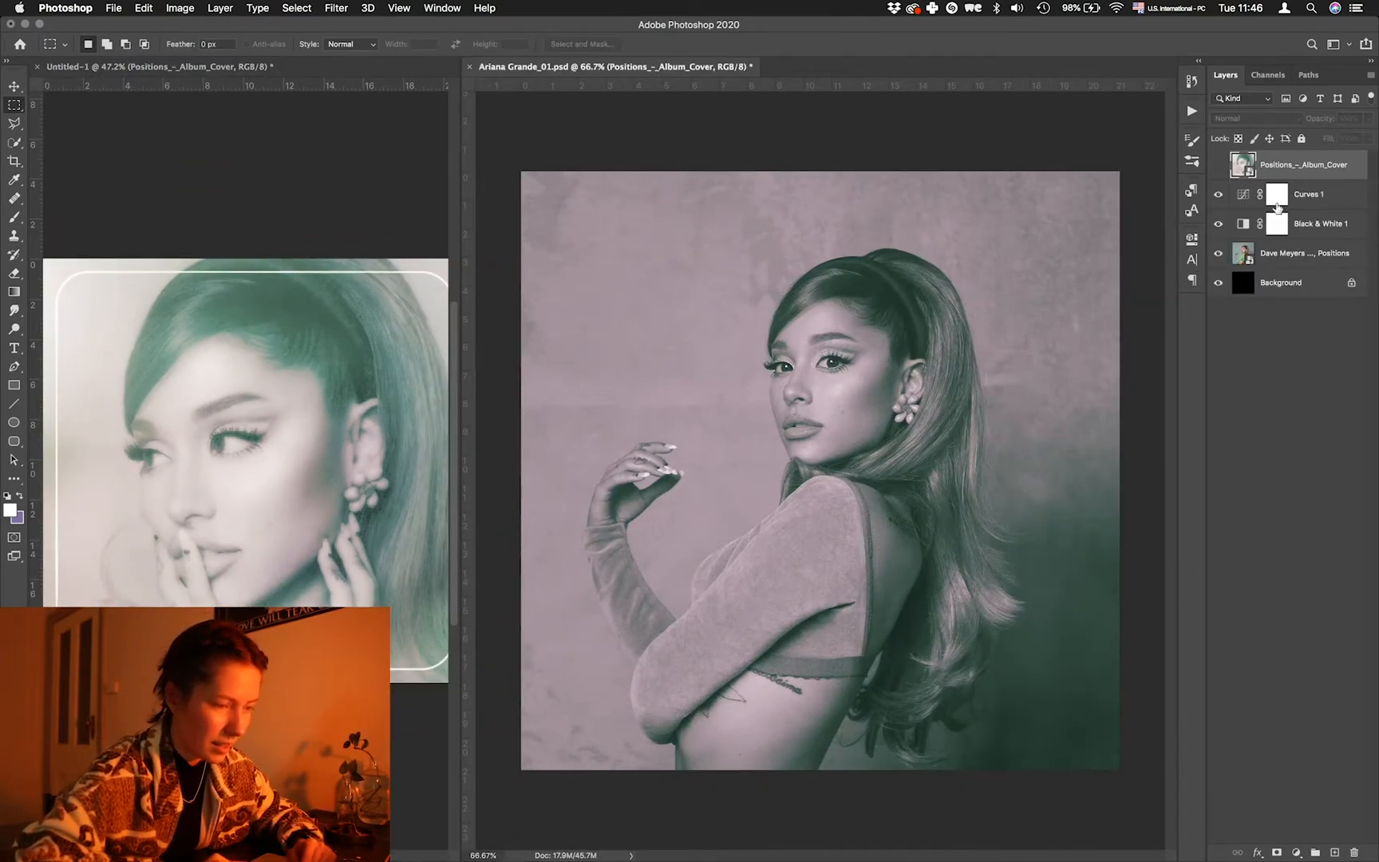
pyautogui.press('BackSpace')
# - Fade and brighten the portrait in the Curves layer by raising the RGB black point, pulling in the white point and adding a shadow point
pyautogui.doubleClick(1249, 164)
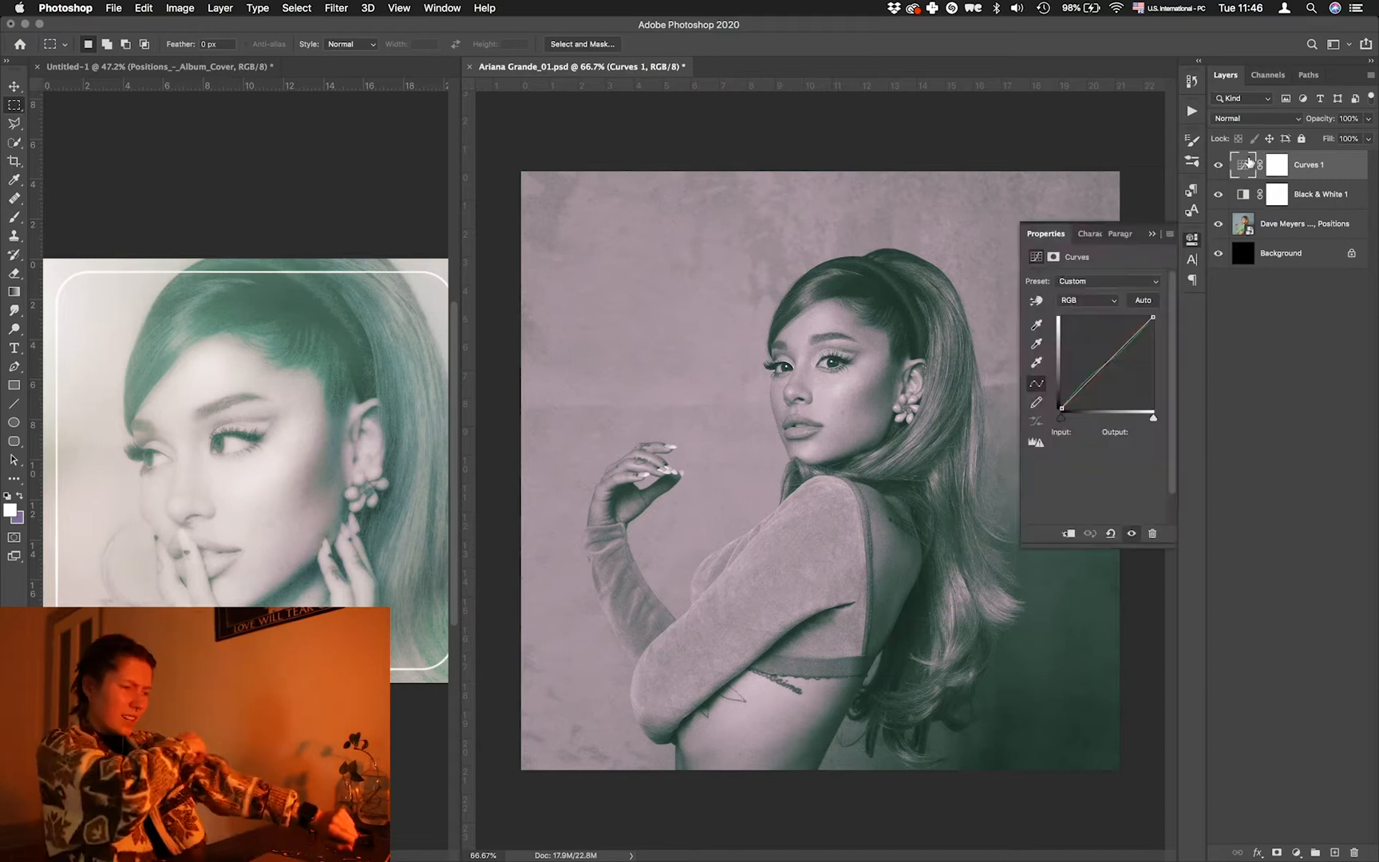
pyautogui.moveTo(1062, 409); pyautogui.dragTo(1060, 395)
pyautogui.moveTo(1152, 317); pyautogui.dragTo(1135, 318)
pyautogui.moveTo(1084, 371); pyautogui.dragTo(1084, 376)
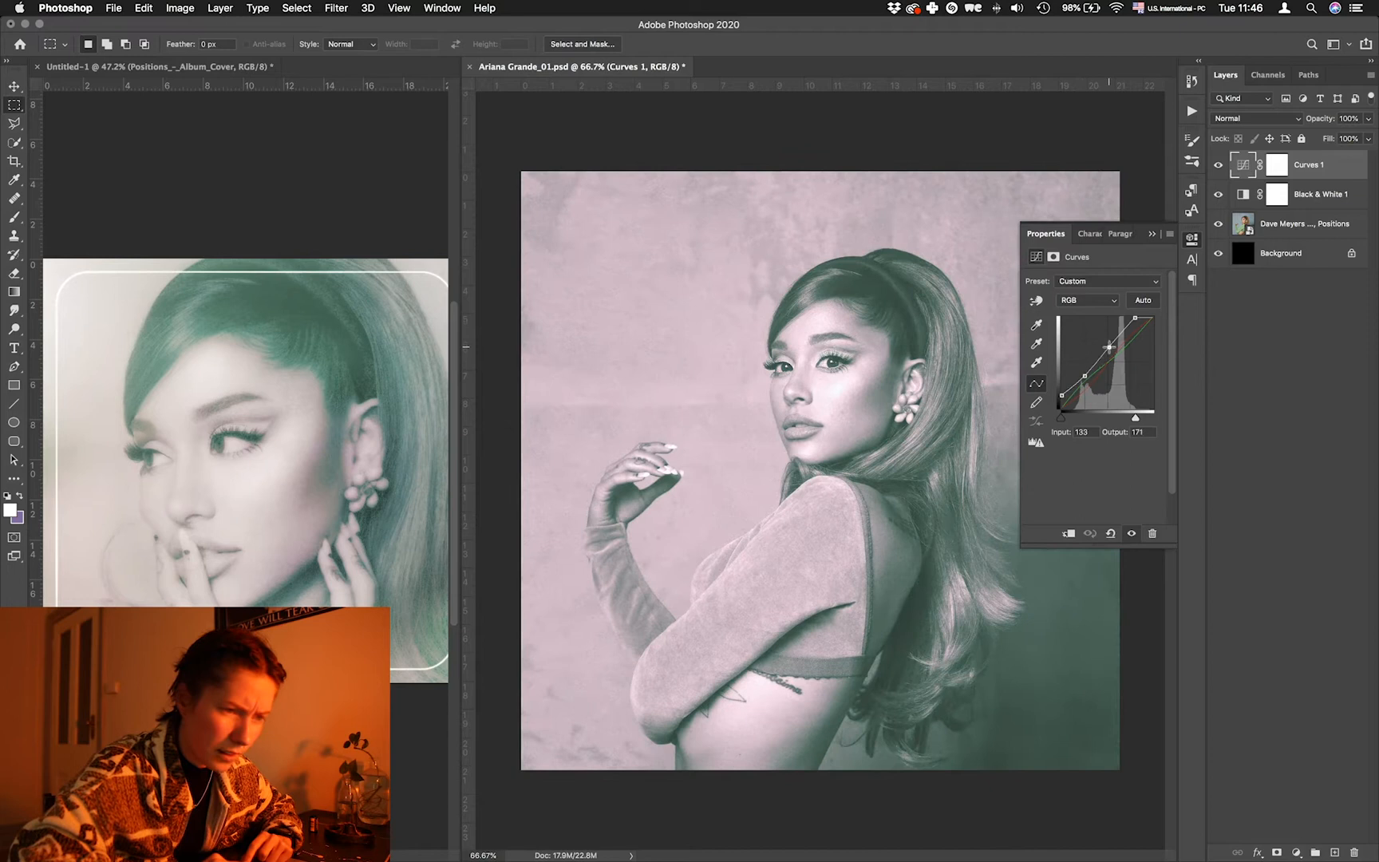
# - Fine-tune the red and green channel curves, and shift the hue of the greens to about +19 in a Hue/Saturation layer
pyautogui.click(1090, 300)
pyautogui.click(1077, 314)
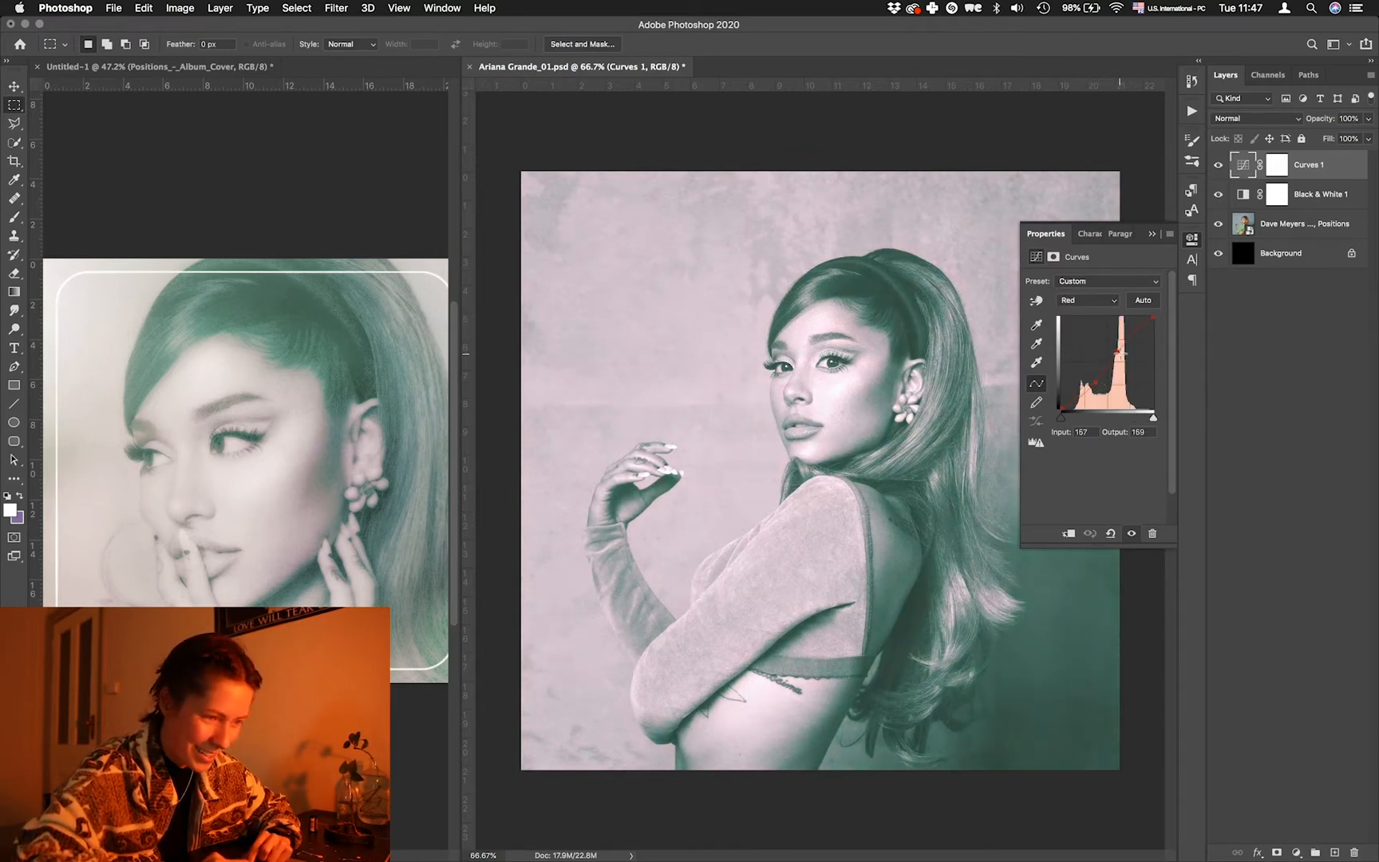
pyautogui.click(1097, 303)
pyautogui.click(1093, 313)
pyautogui.moveTo(1084, 380); pyautogui.dragTo(1083, 380)
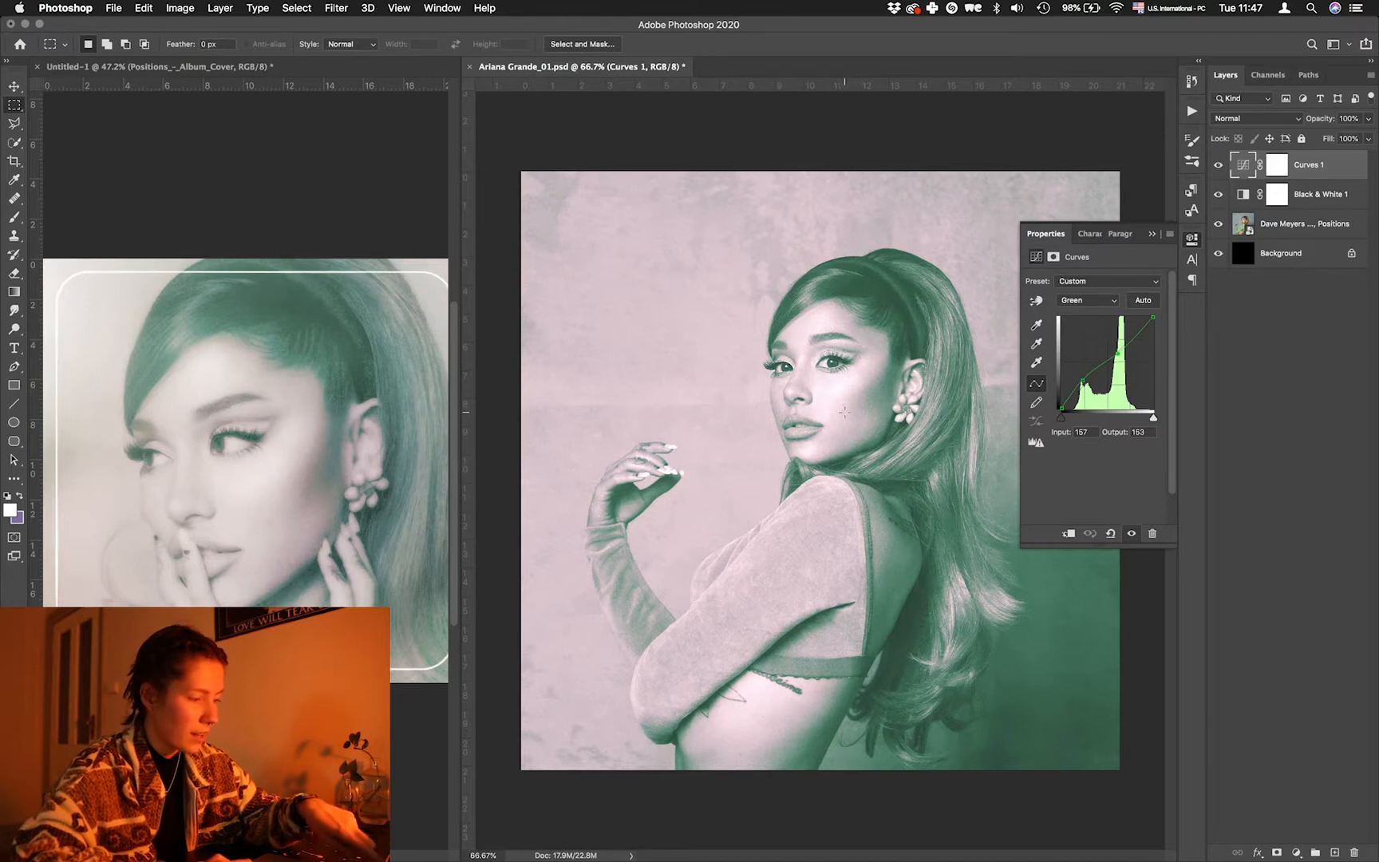
pyautogui.moveTo(1118, 353); pyautogui.dragTo(1117, 363)
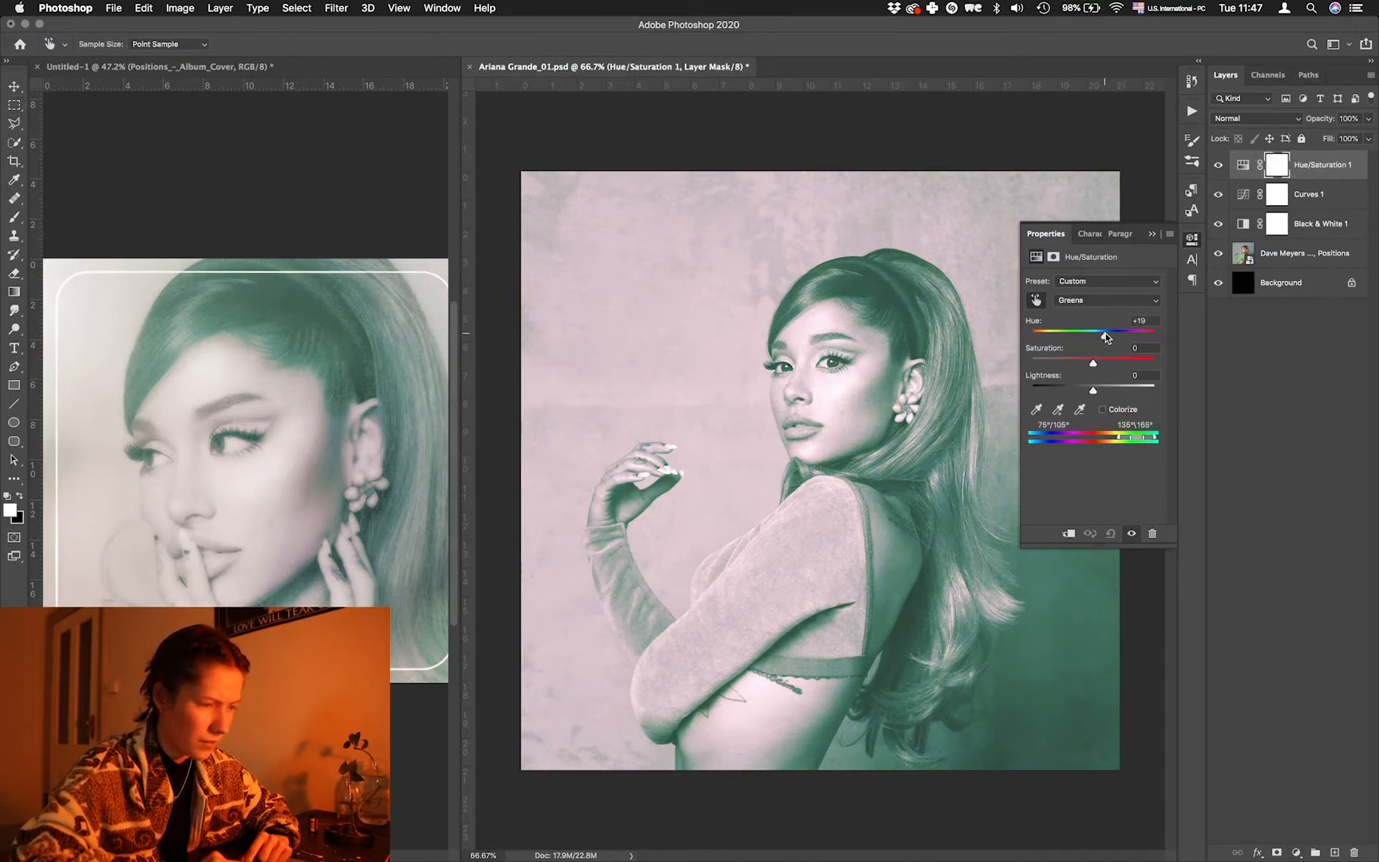
pyautogui.click(1156, 234)
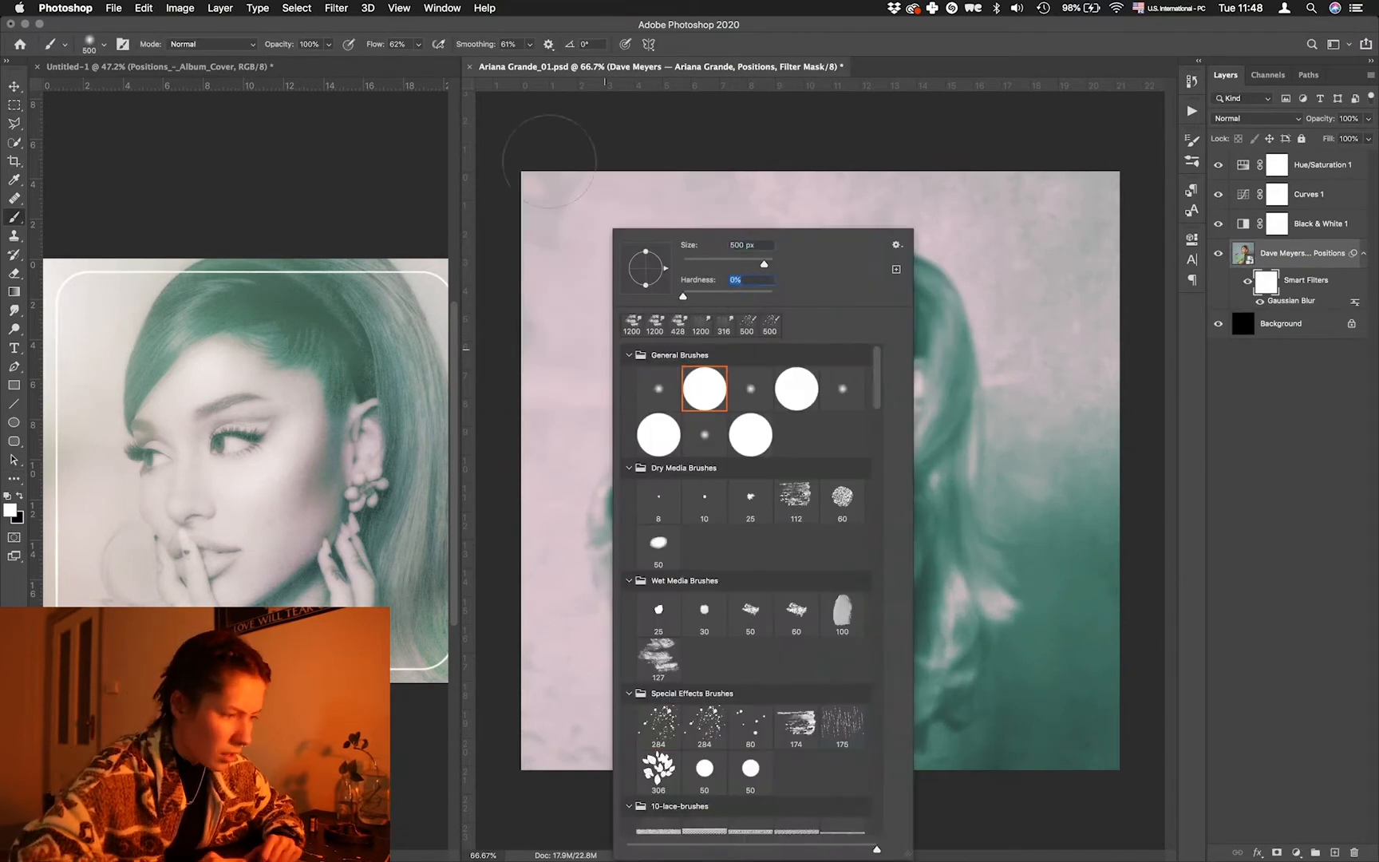
# - Mask the portrait's Gaussian Blur smart filter with a soft black brush at 34% opacity and edit the blur's settings
pyautogui.press('Escape')
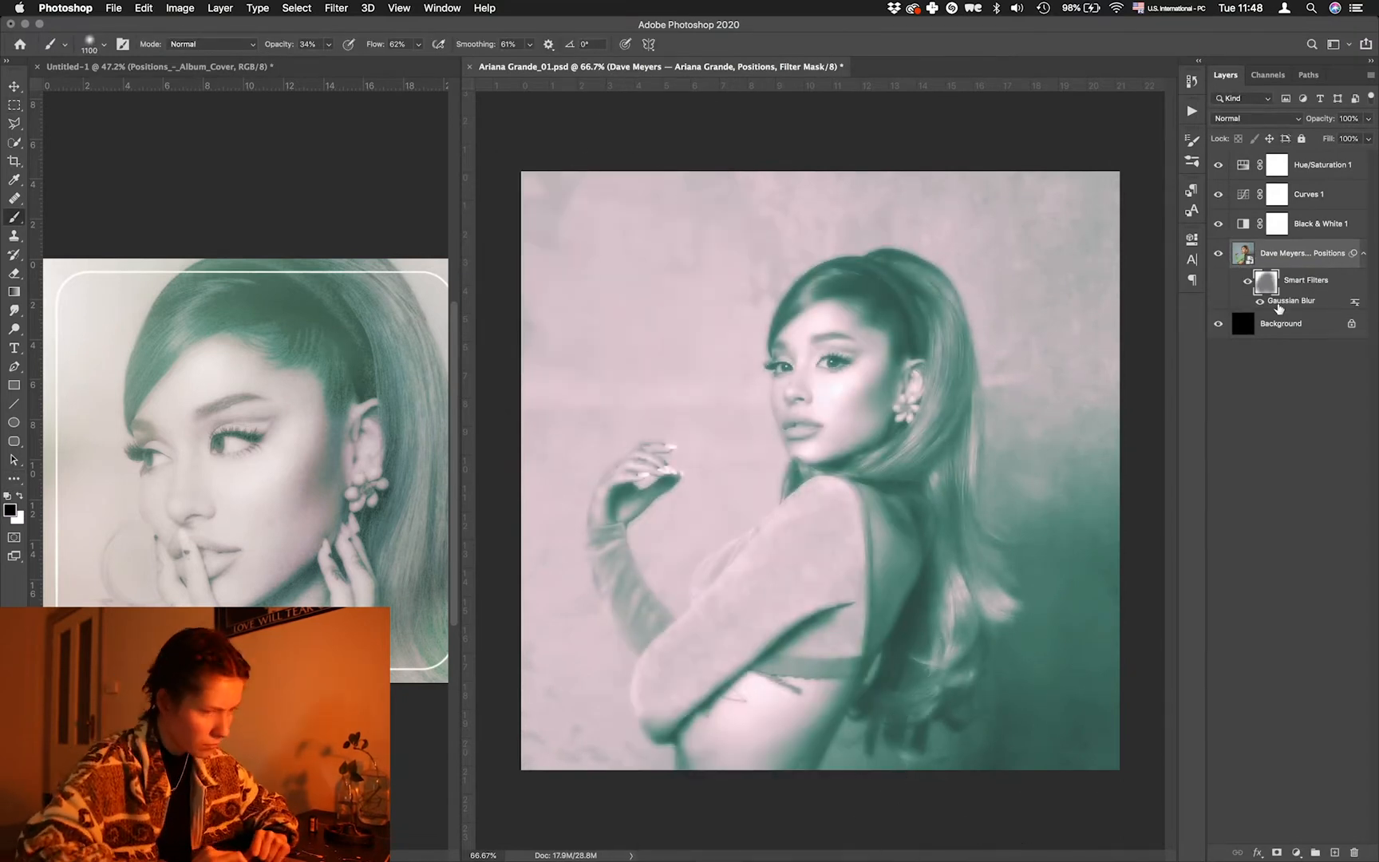
pyautogui.doubleClick(1291, 300)
pyautogui.click(695, 172)
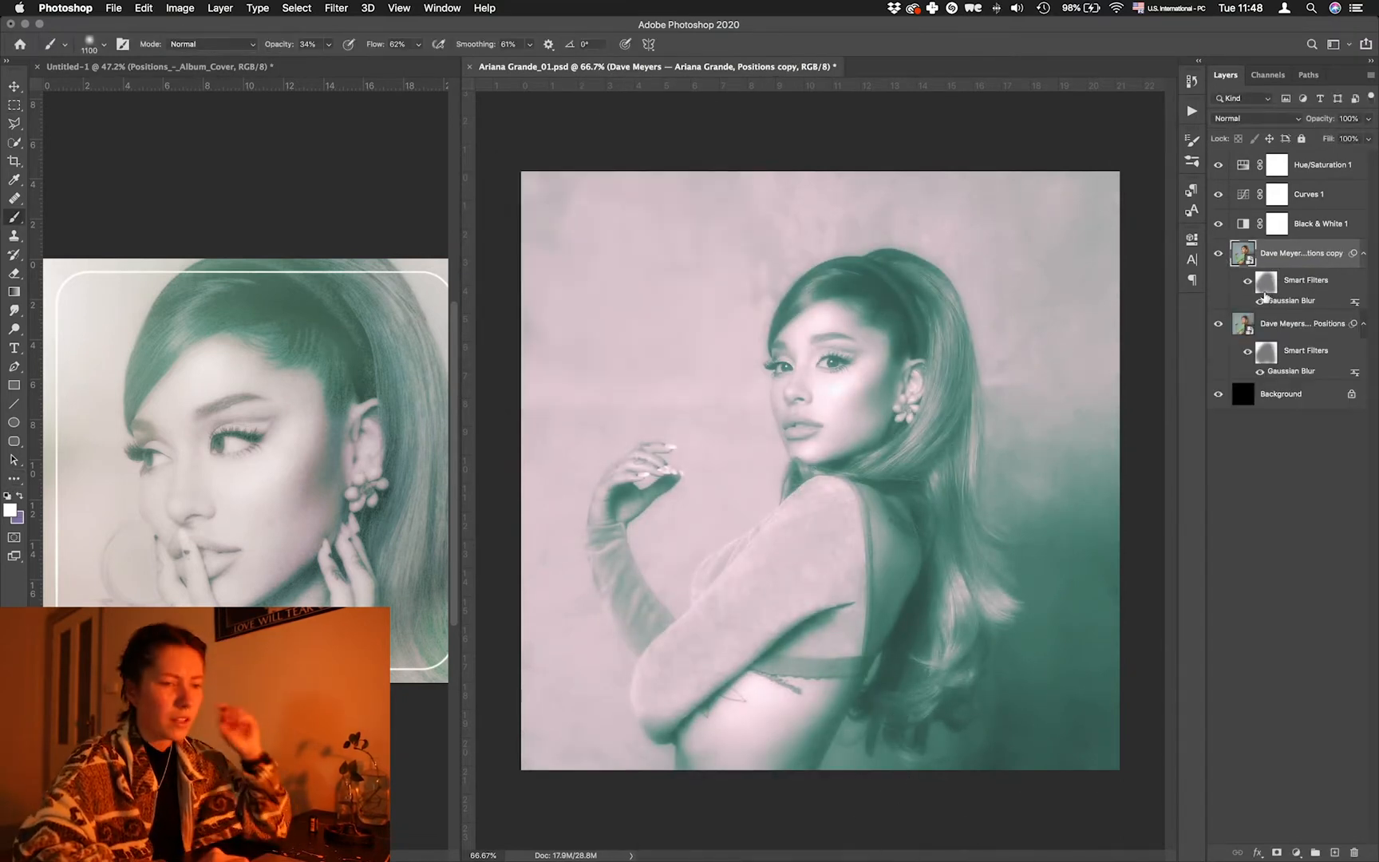
# - Delete the Gaussian Blur smart filter from the duplicated portrait layer and rasterize that copy
pyautogui.rightClick(1280, 299)
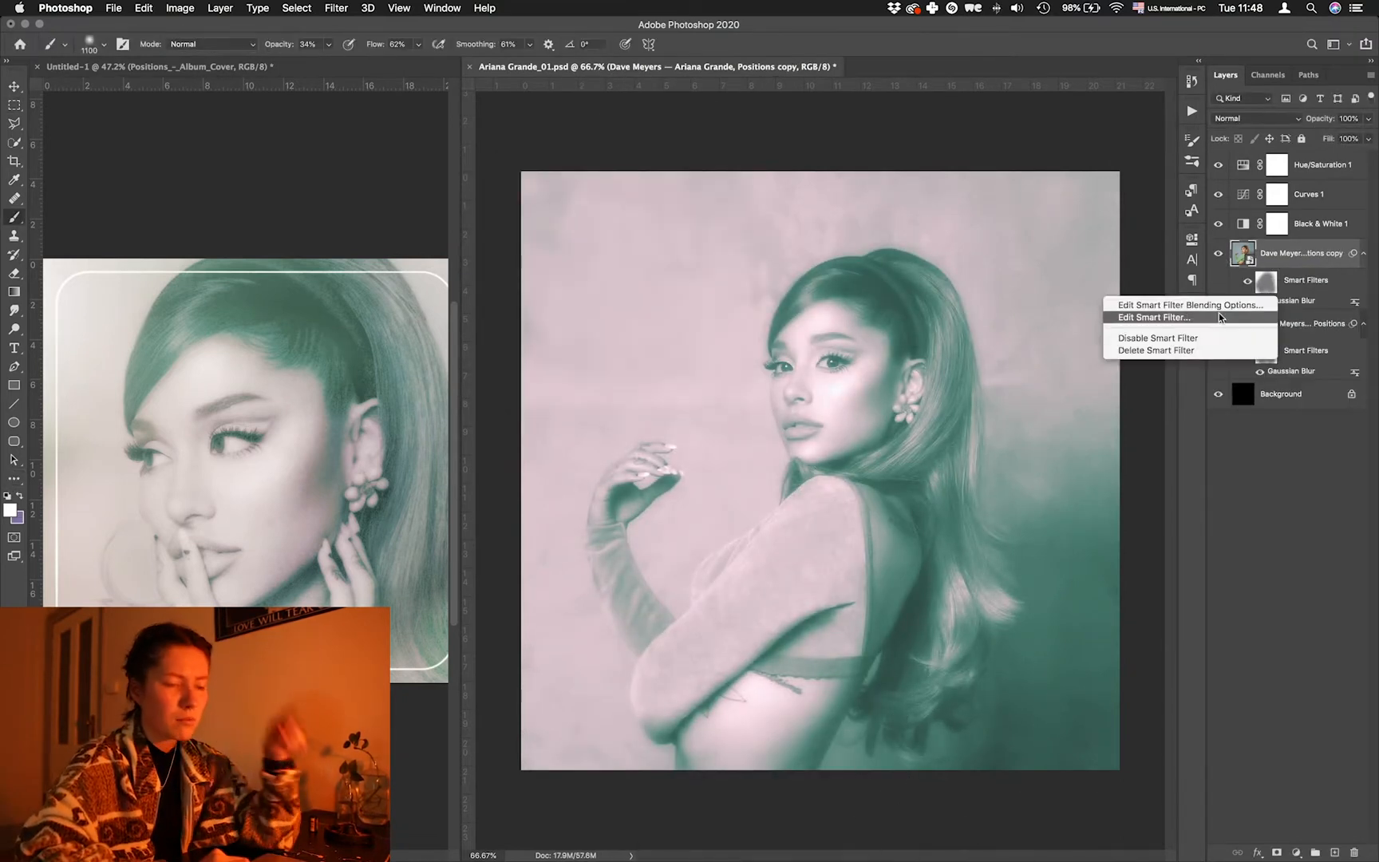
pyautogui.click(1221, 350)
pyautogui.click(336, 8)
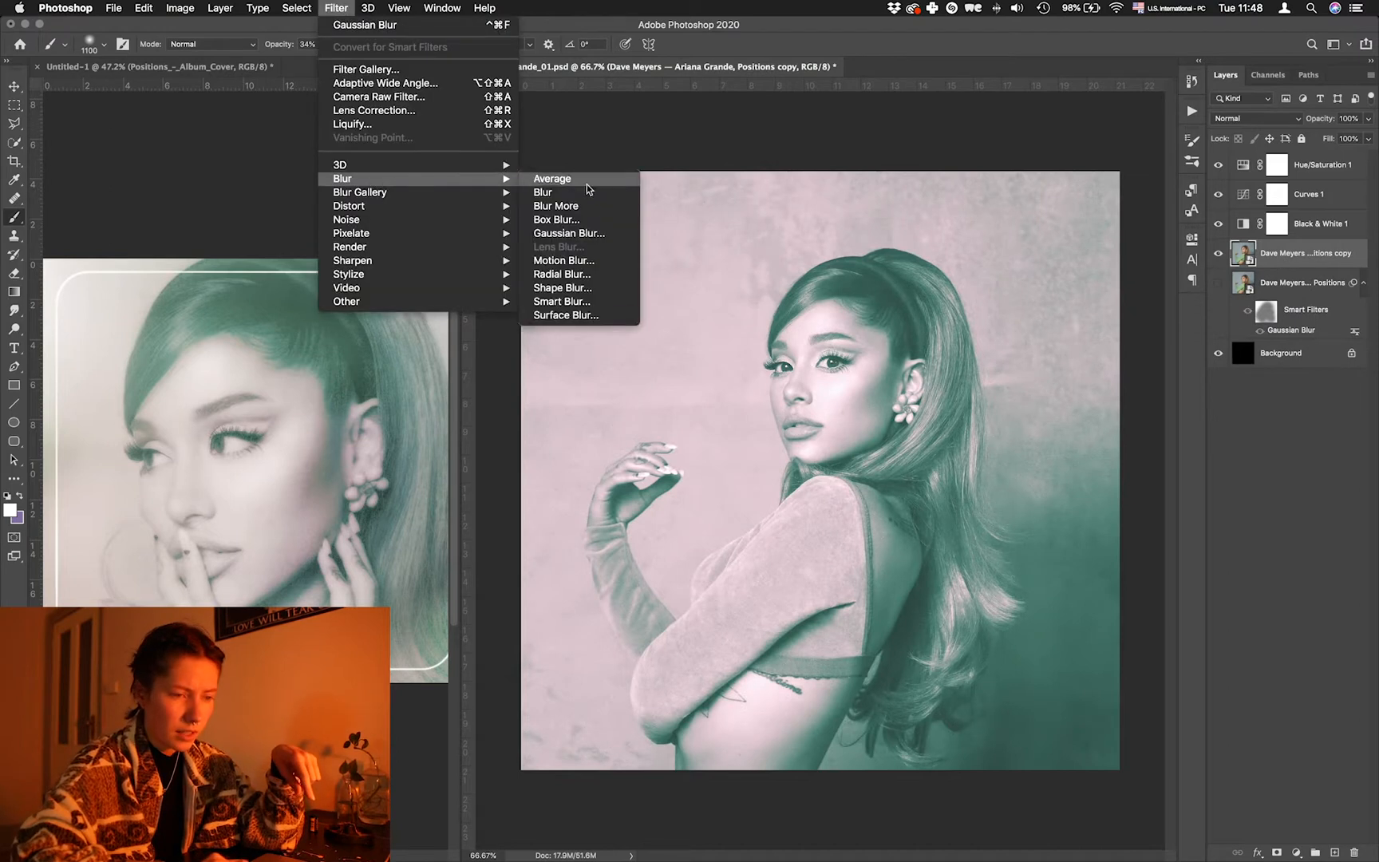
pyautogui.rightClick(1271, 253)
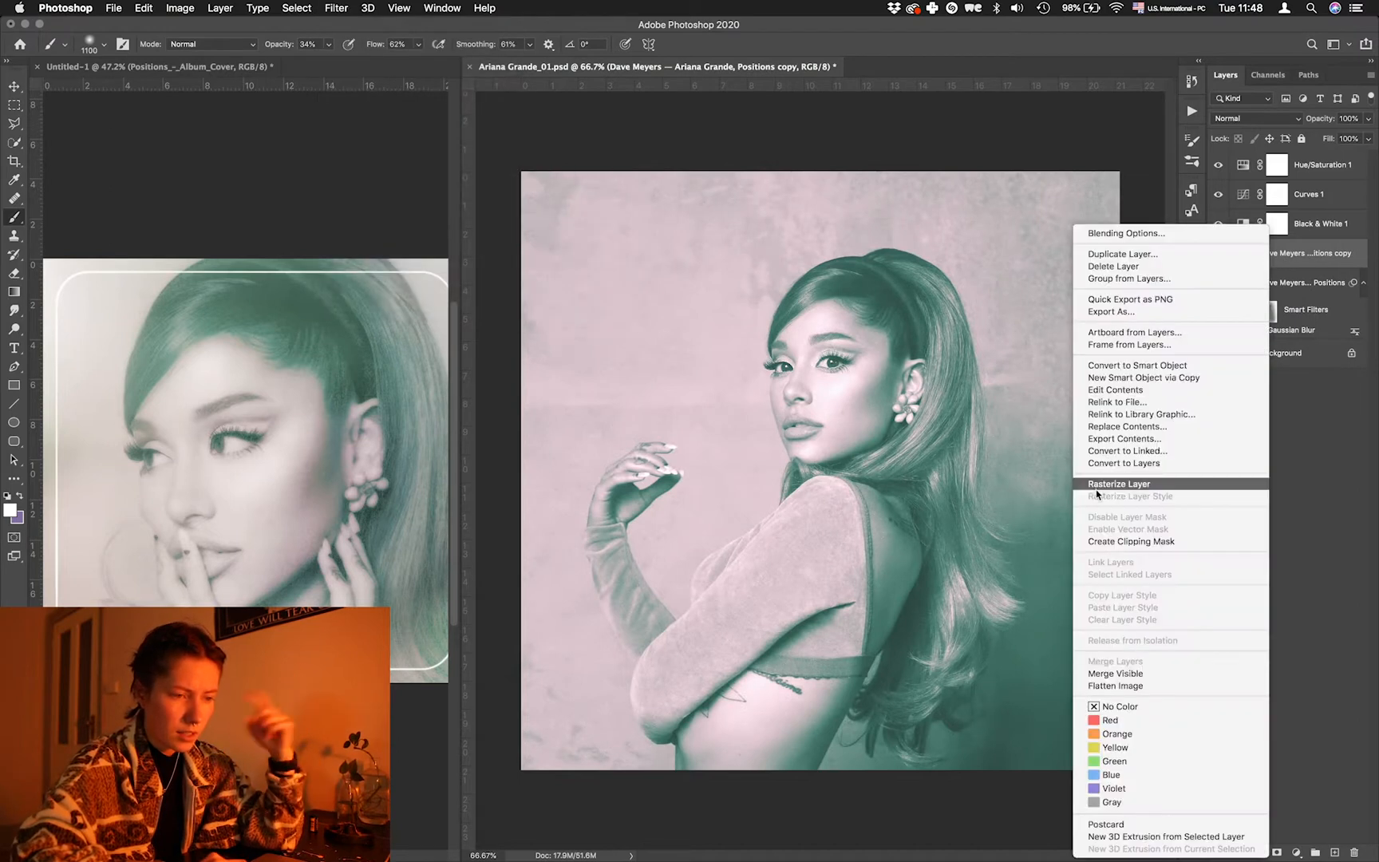
pyautogui.click(1096, 487)
# - Apply a Lens Blur with a reduced iris radius to the rasterized portrait copy
pyautogui.click(336, 8)
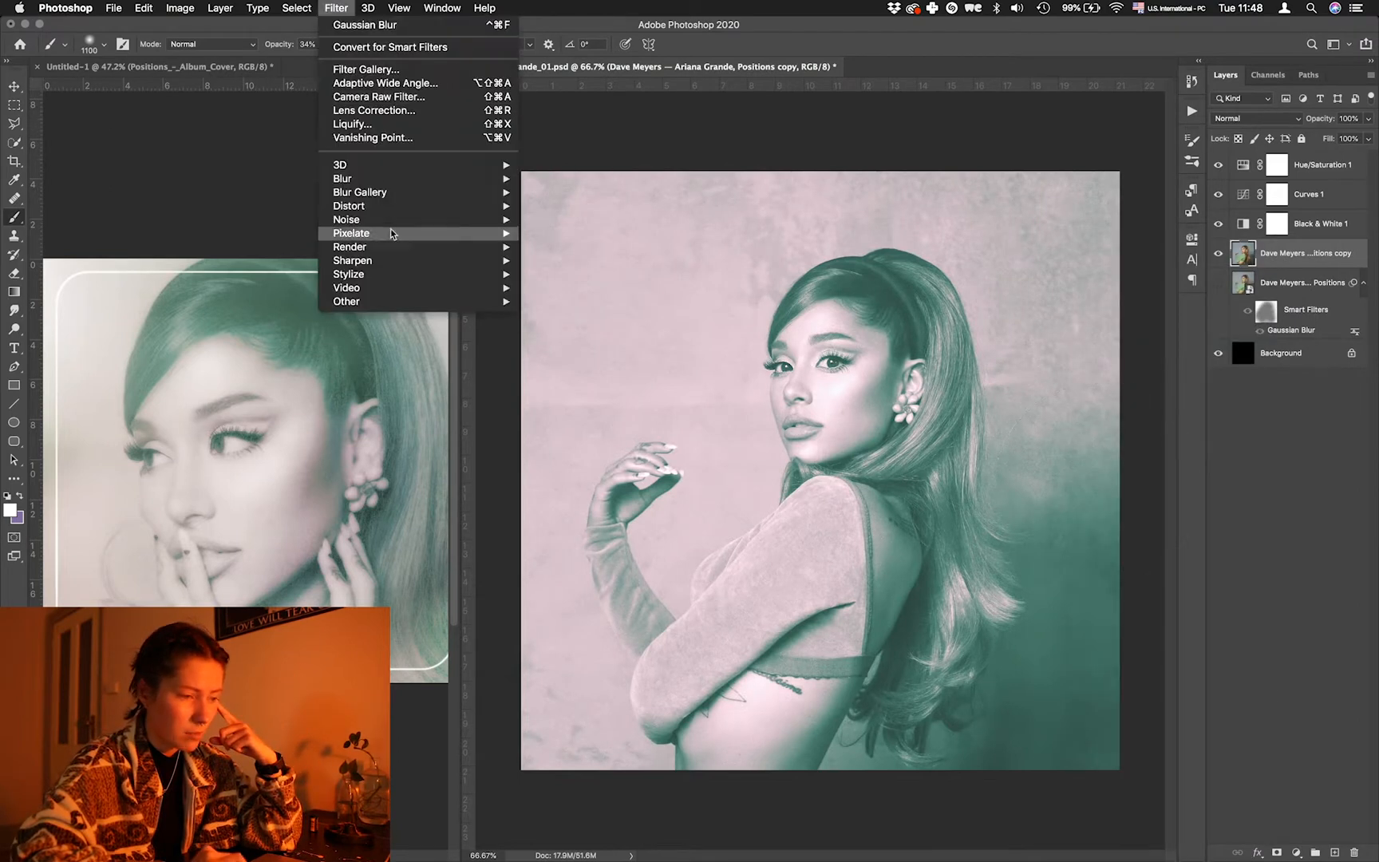
pyautogui.moveTo(343, 178)
pyautogui.click(558, 249)
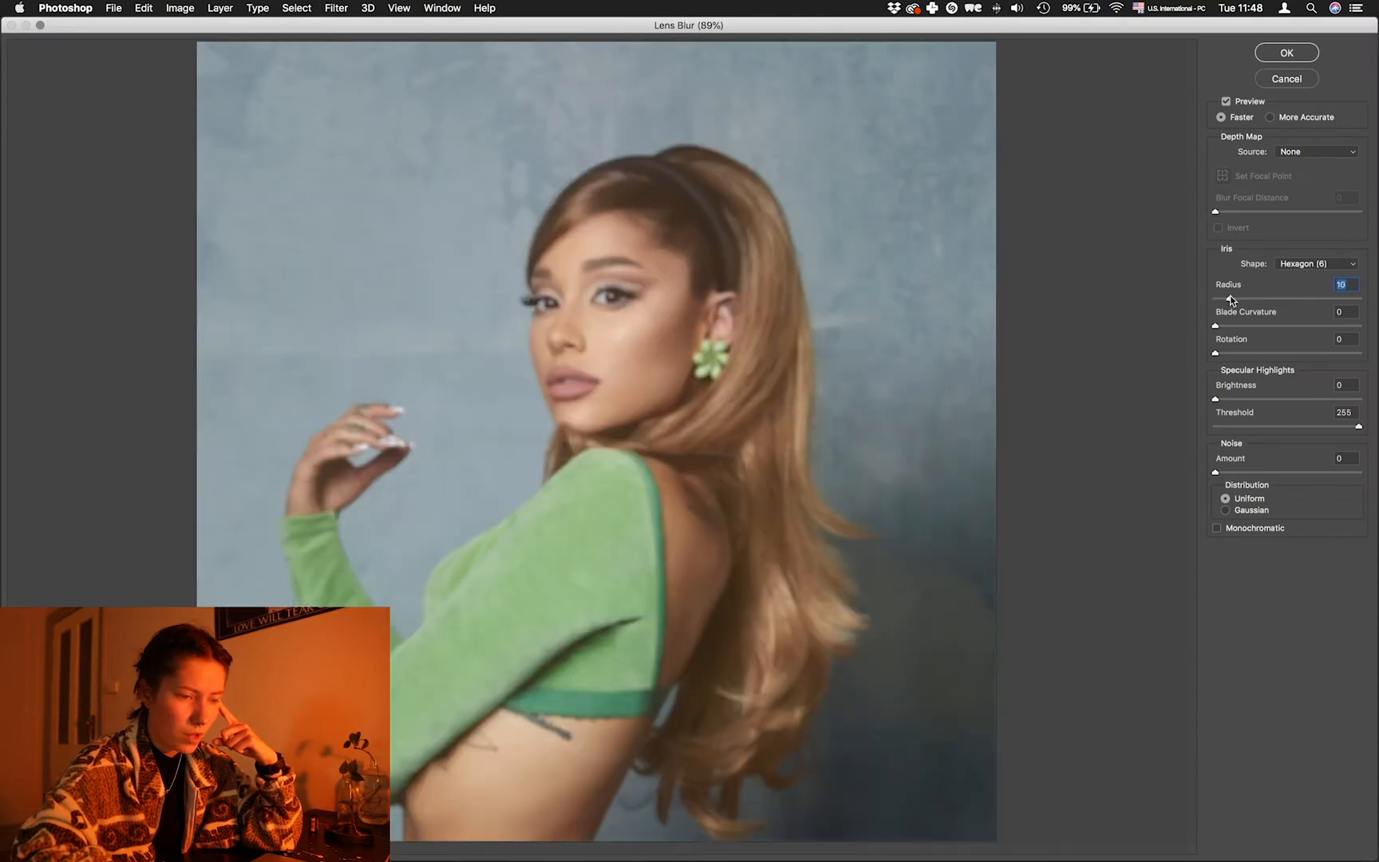
pyautogui.moveTo(1232, 300); pyautogui.dragTo(1226, 301)
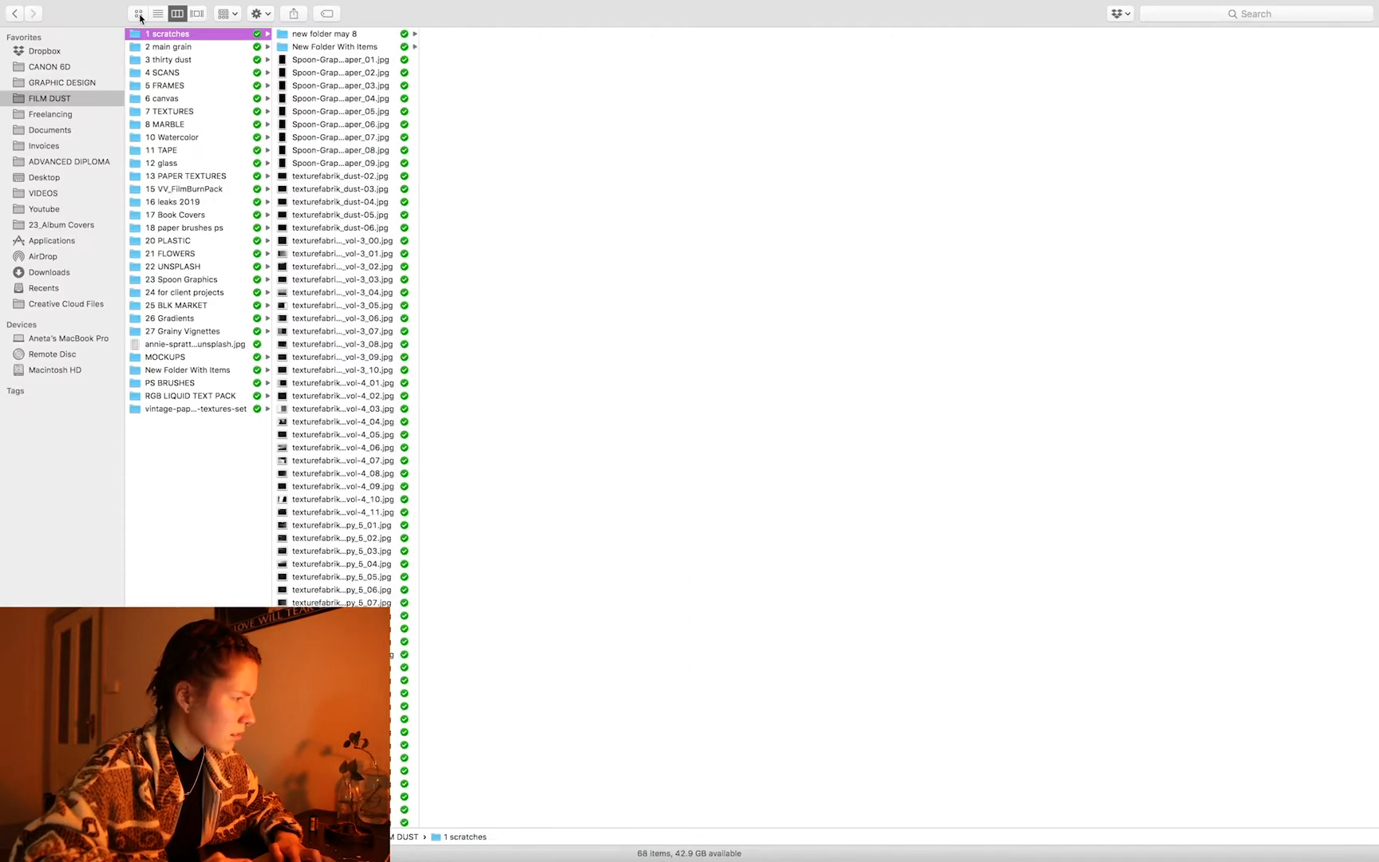
# - Pick a film texture from the FILM DUST folder and blend AU_FG_Texture-12 over the portrait with Lighter Color, transforming it to fit
pyautogui.press('Down')
pyautogui.click(139, 13)
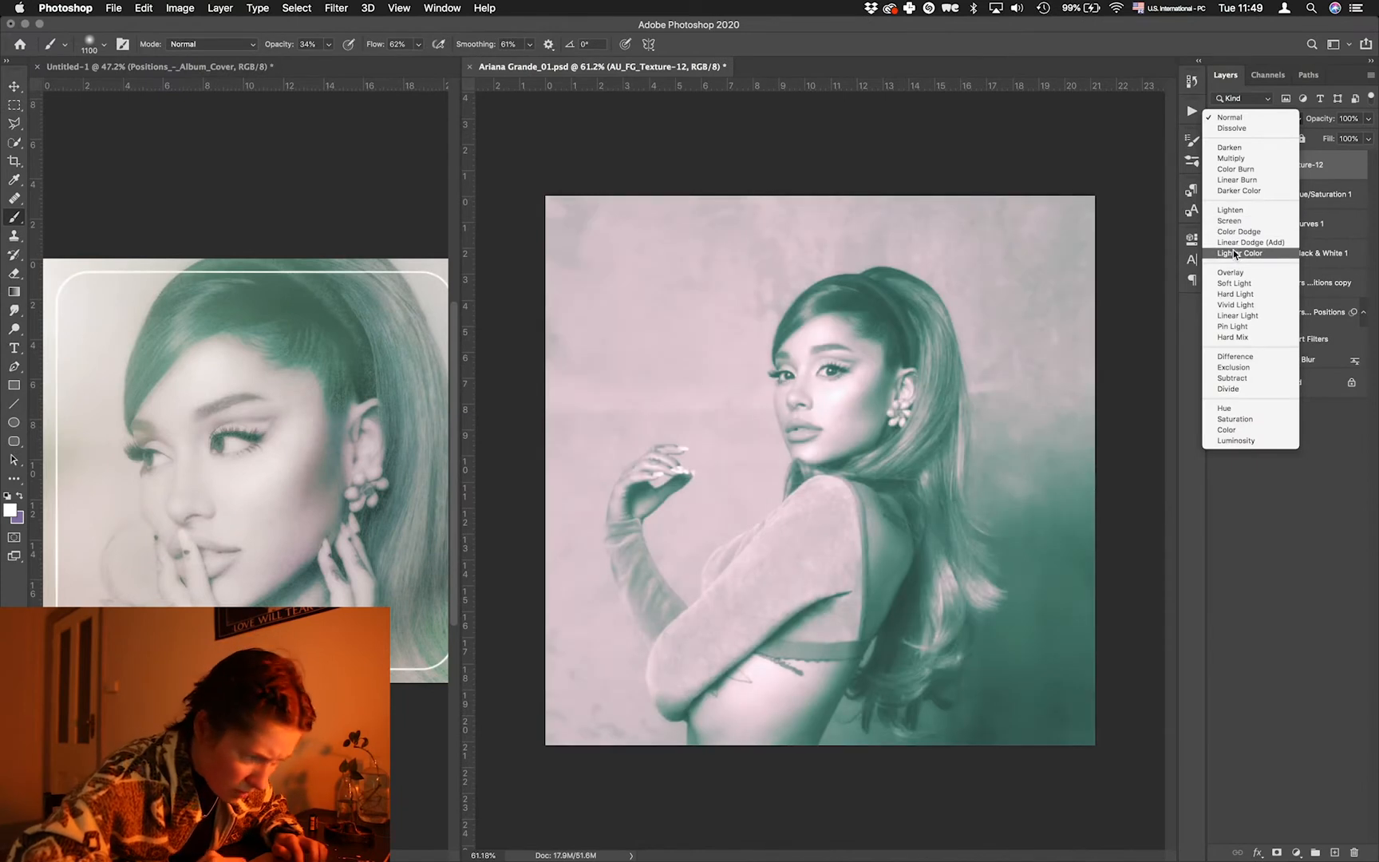
pyautogui.click(1243, 252)
pyautogui.press('super+t')
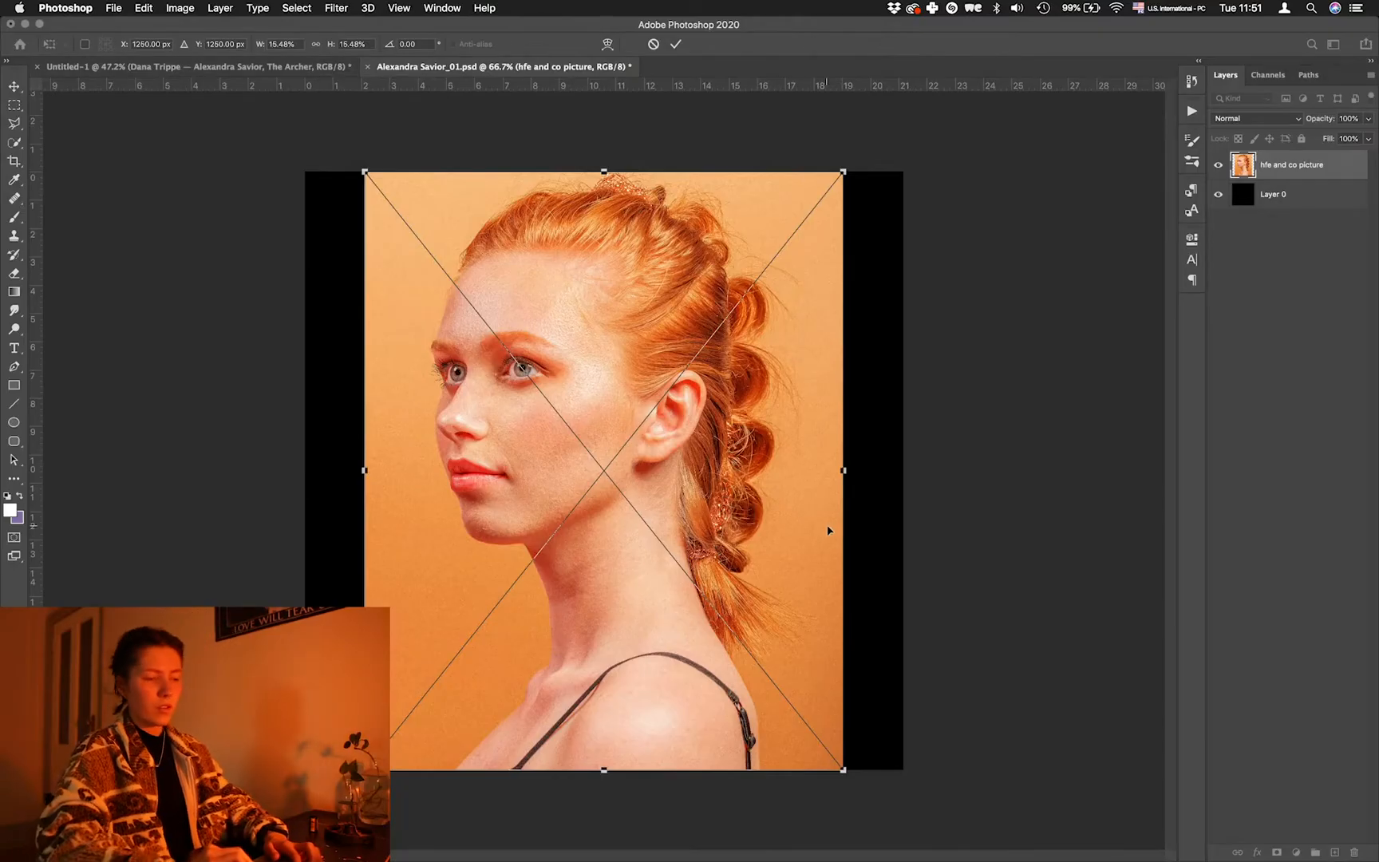
# - Enlarge the hfe and co picture to fill the square canvas, and widen the reference document's pane
pyautogui.scroll(-3, 868, 717)
pyautogui.moveTo(759, 664); pyautogui.dragTo(809, 729)
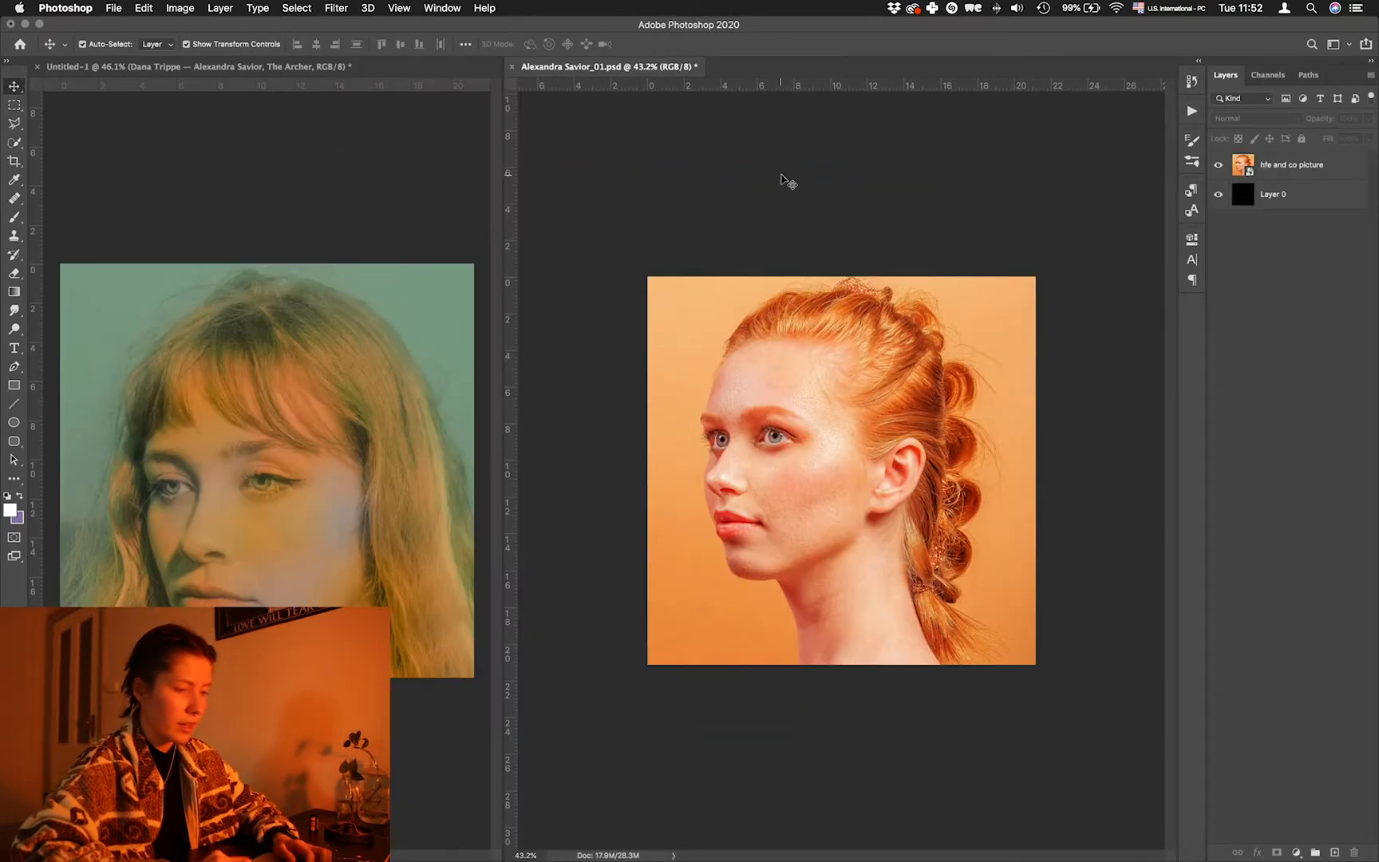
pyautogui.click(449, 717)
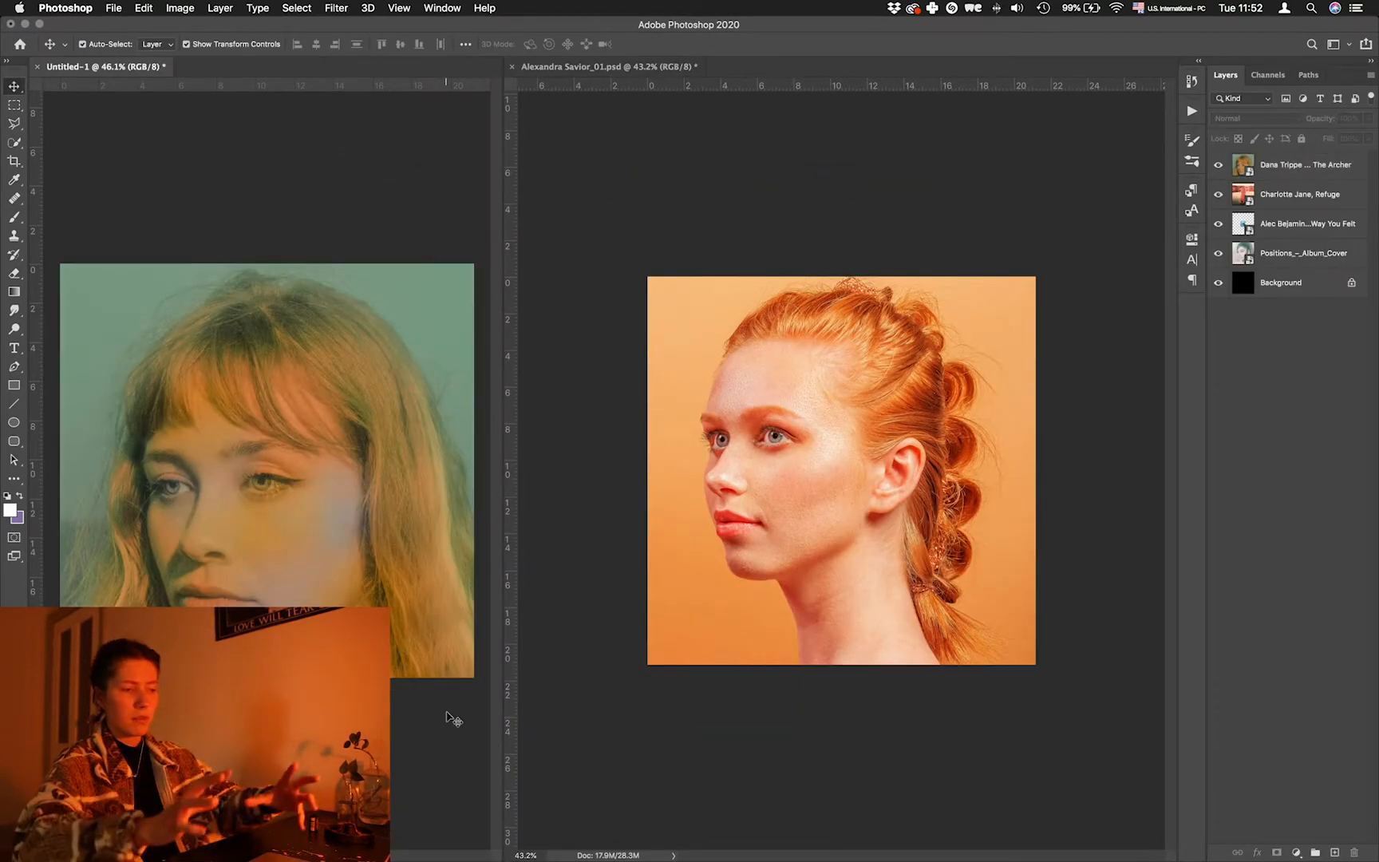
pyautogui.moveTo(503, 587); pyautogui.dragTo(522, 581)
pyautogui.click(360, 381)
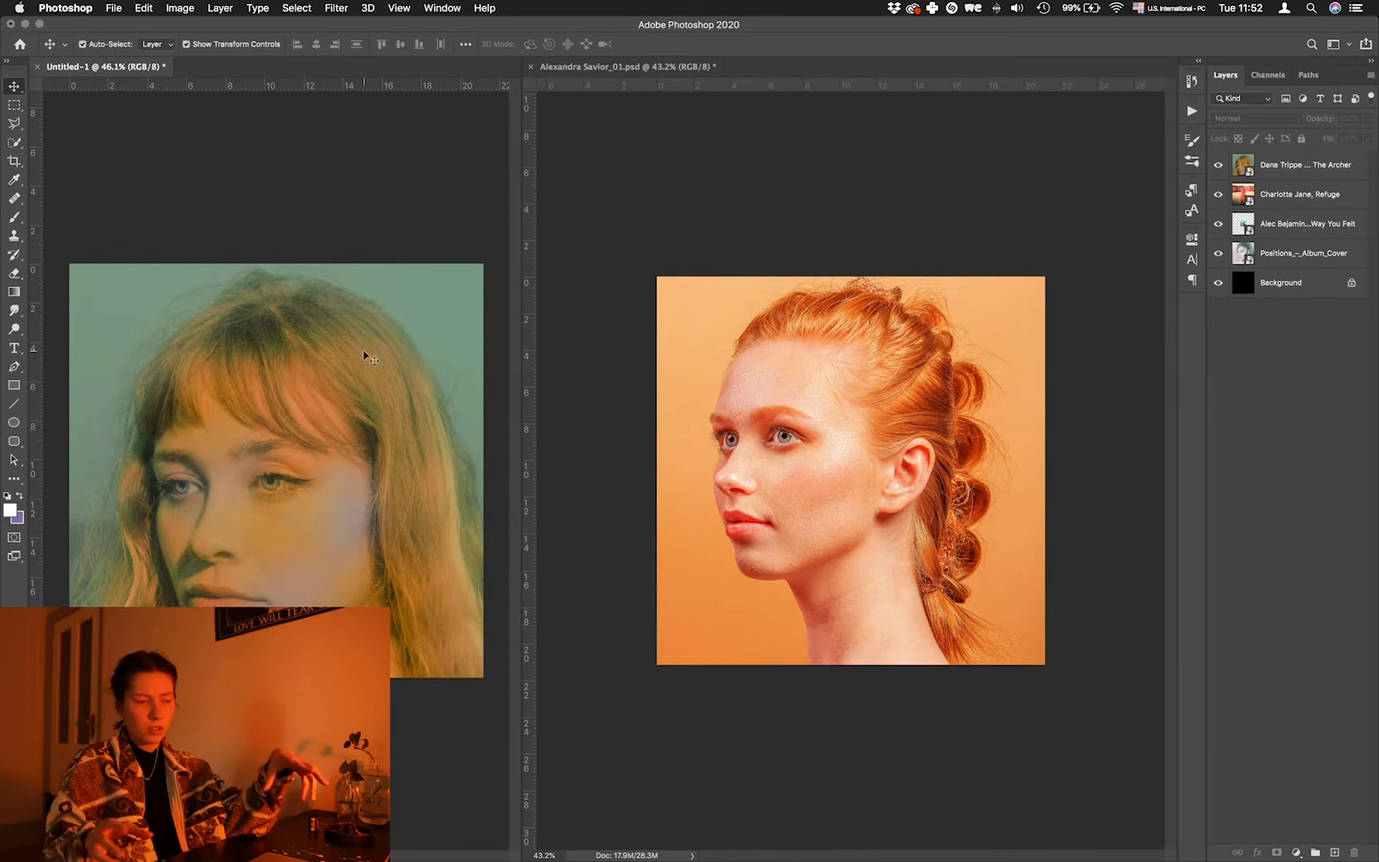
# - Add a Vibrance adjustment layer above the hfe and co picture with vibrance -15 and saturation +5
pyautogui.click(682, 267)
pyautogui.press('super+plus')
pyautogui.scroll(2, 680, 270)
pyautogui.click(739, 351)
pyautogui.click(1296, 852)
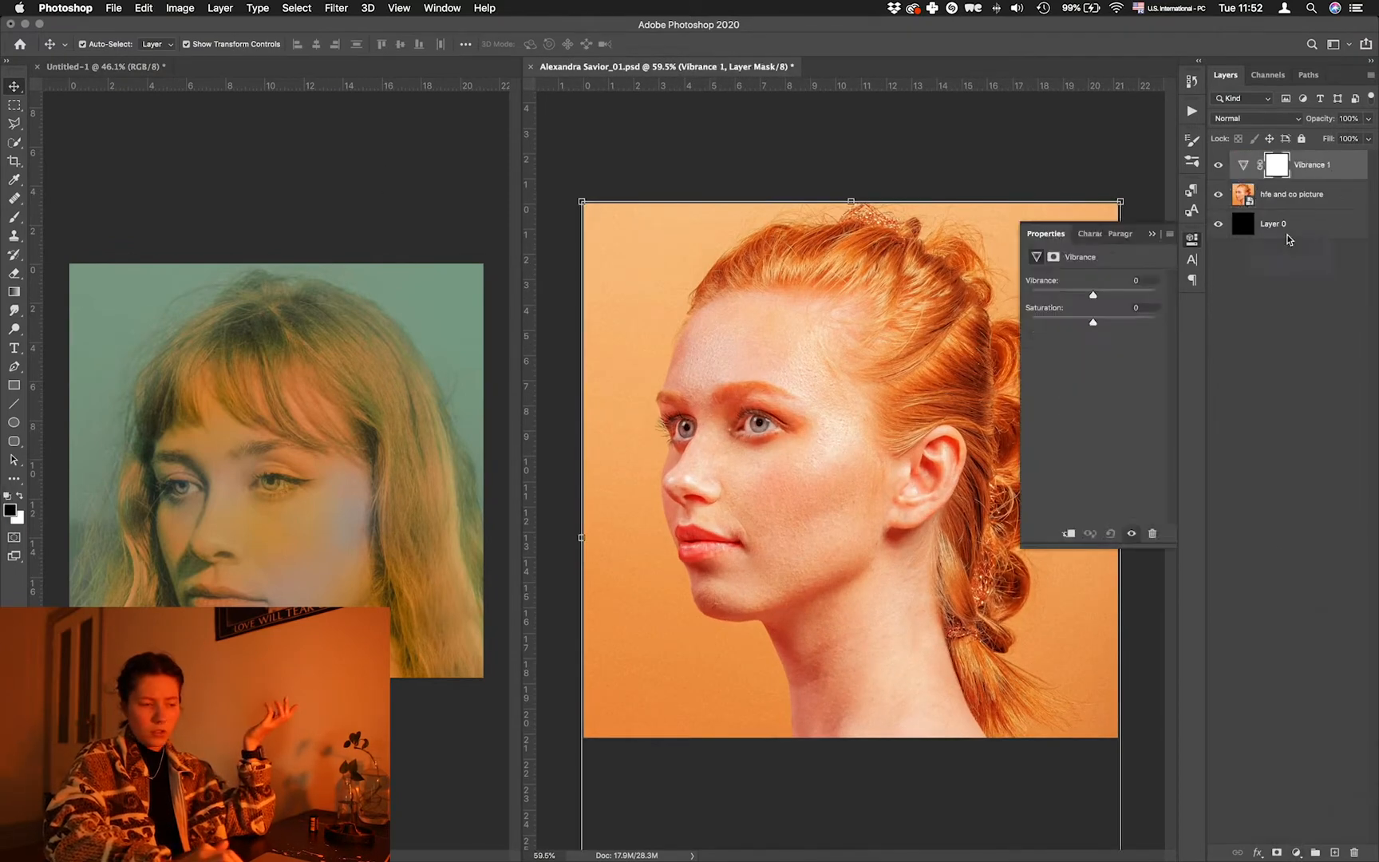
pyautogui.click(1289, 680)
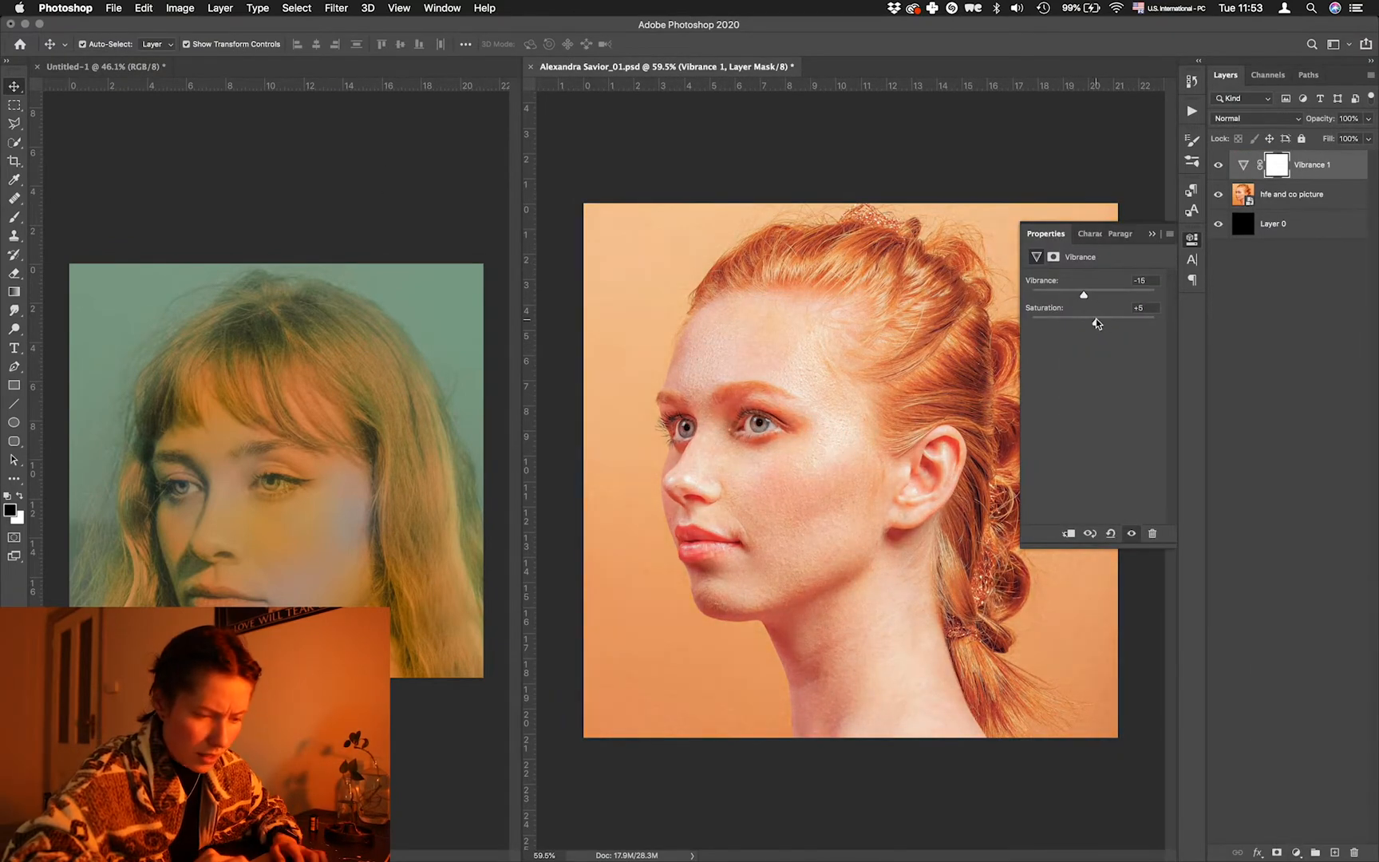
# - Add a Brightness/Contrast adjustment layer with brightness -16 and contrast -13
pyautogui.click(1296, 852)
pyautogui.click(1311, 623)
pyautogui.click(1145, 283)
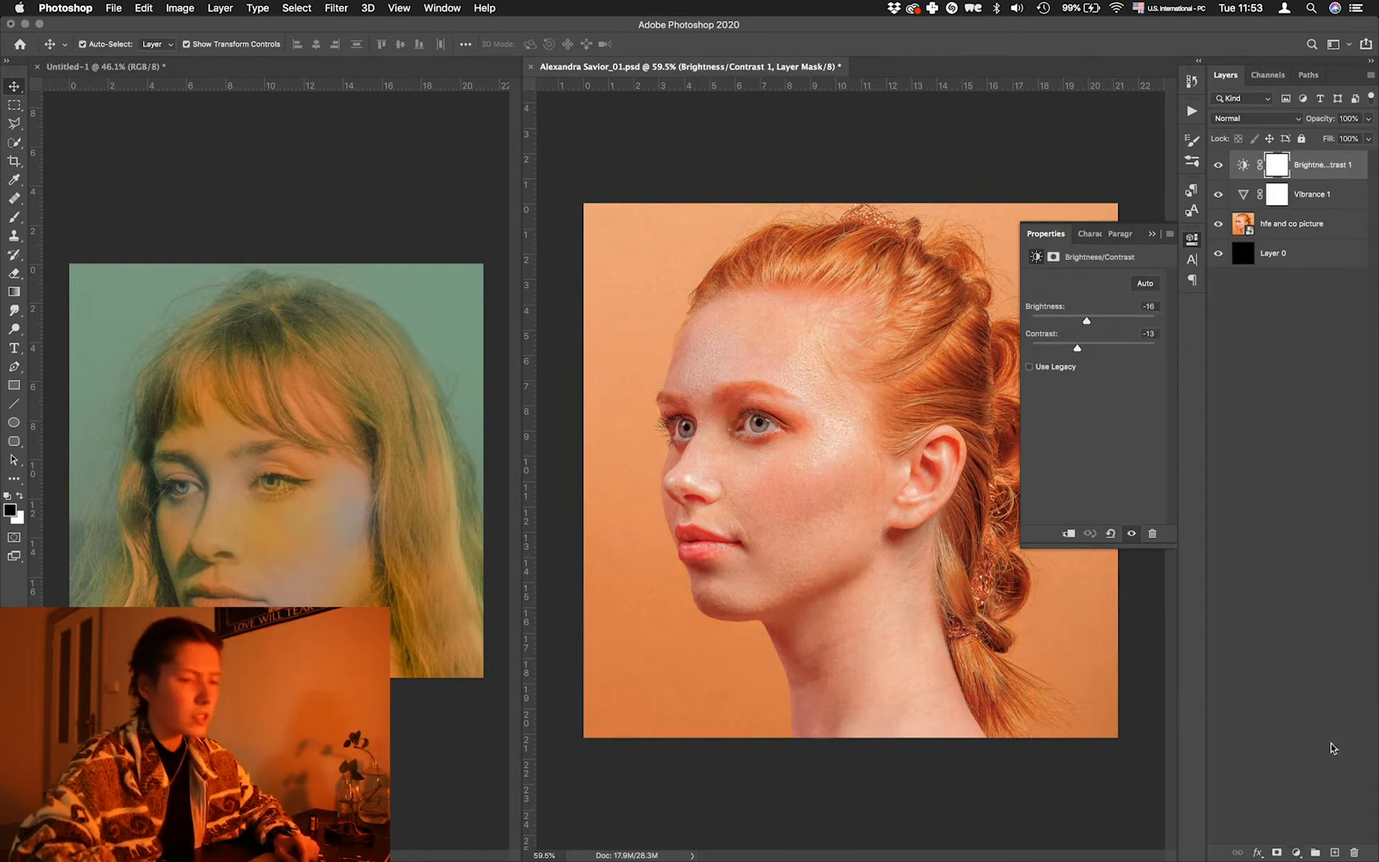
pyautogui.click(1331, 747)
# - Add a Black & White adjustment layer with the default preset on top of the layer stack
pyautogui.click(1296, 852)
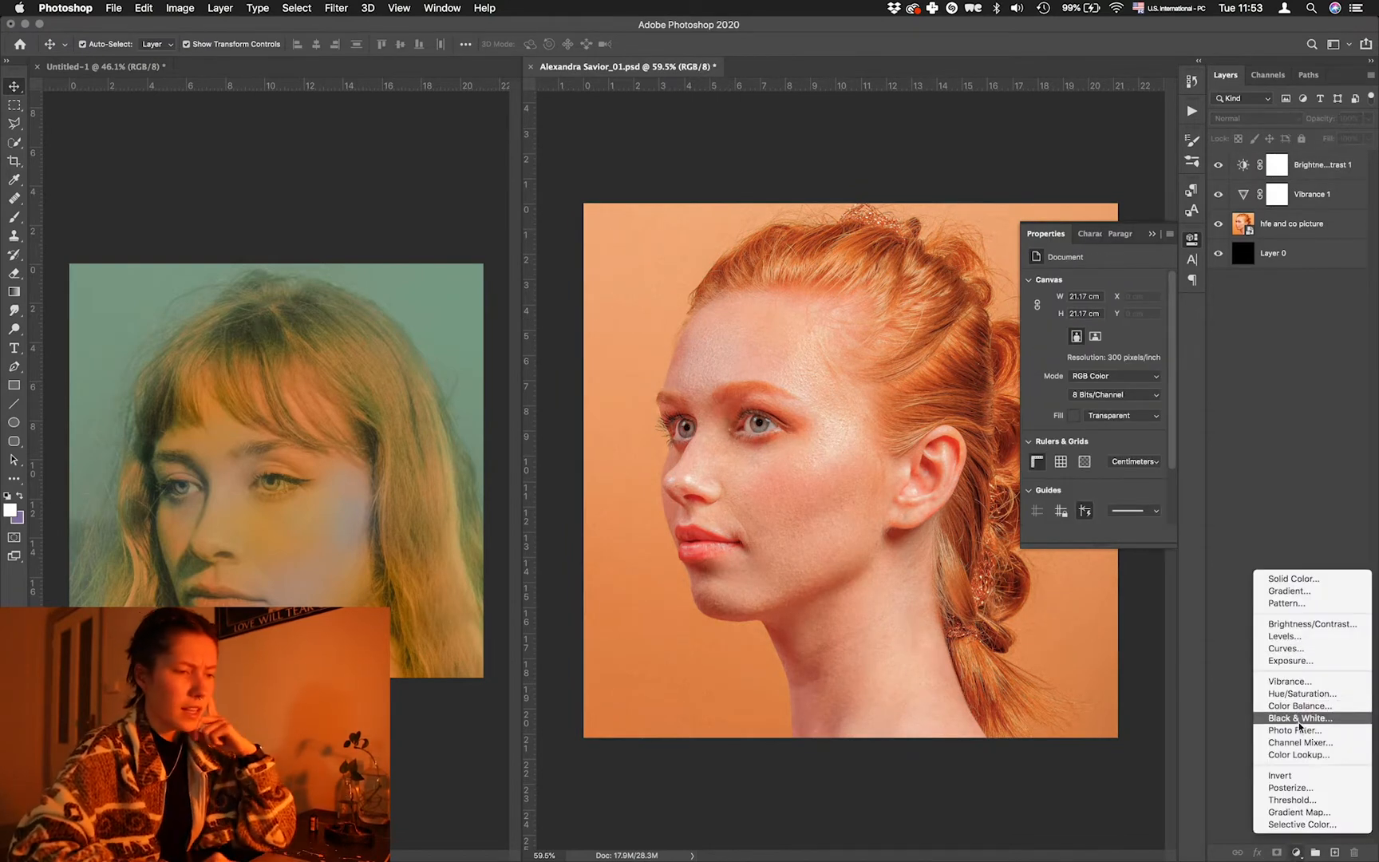
pyautogui.click(1299, 718)
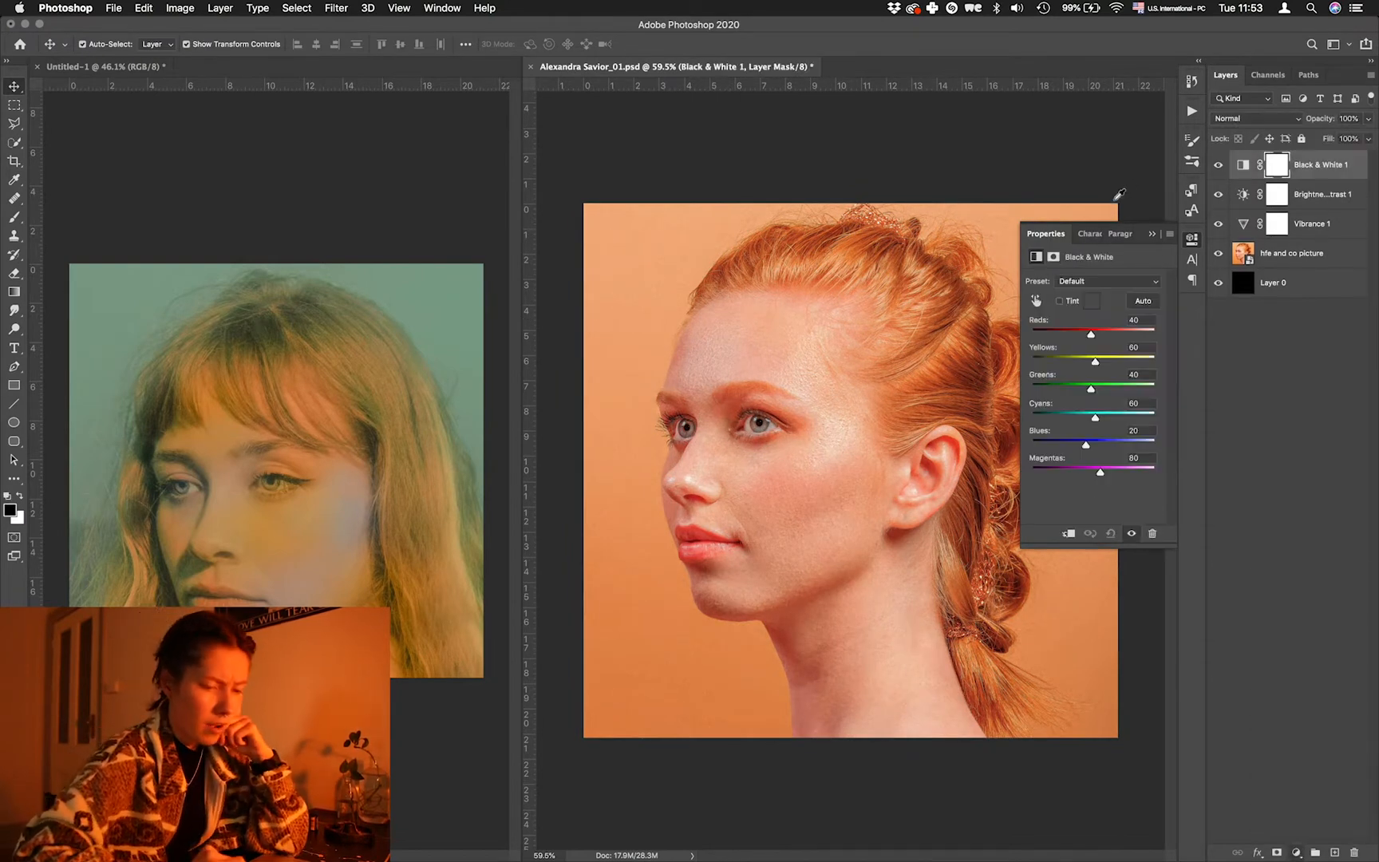
pyautogui.click(1153, 234)
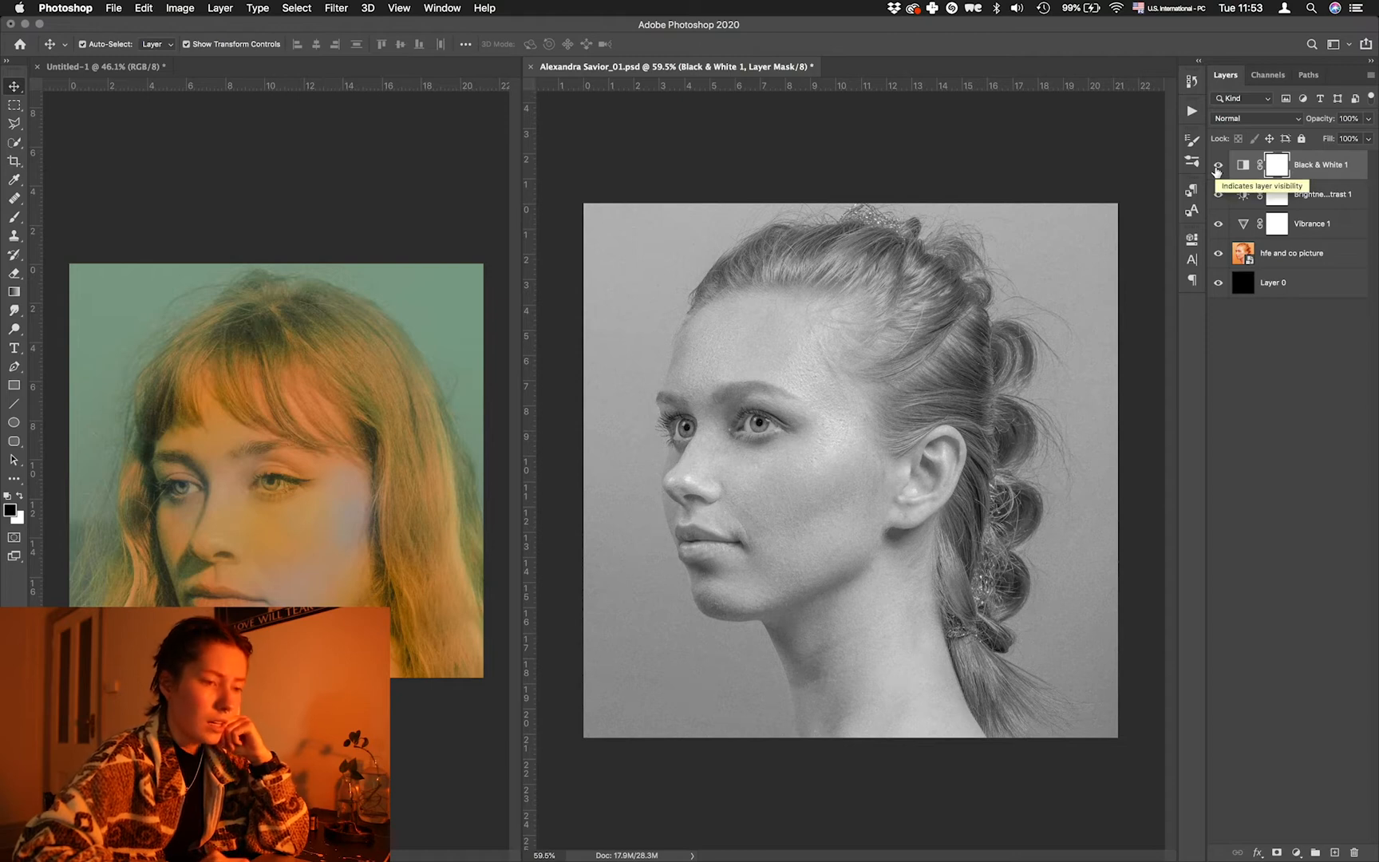
# - Examine the reference cover's eye detail, skin tones and hair colours up close, and return to Alexandra Savior_01.psd
pyautogui.scroll(5, 209, 483)
pyautogui.scroll(-5, 208, 483)
pyautogui.click(209, 483)
pyautogui.scroll(5, 209, 483)
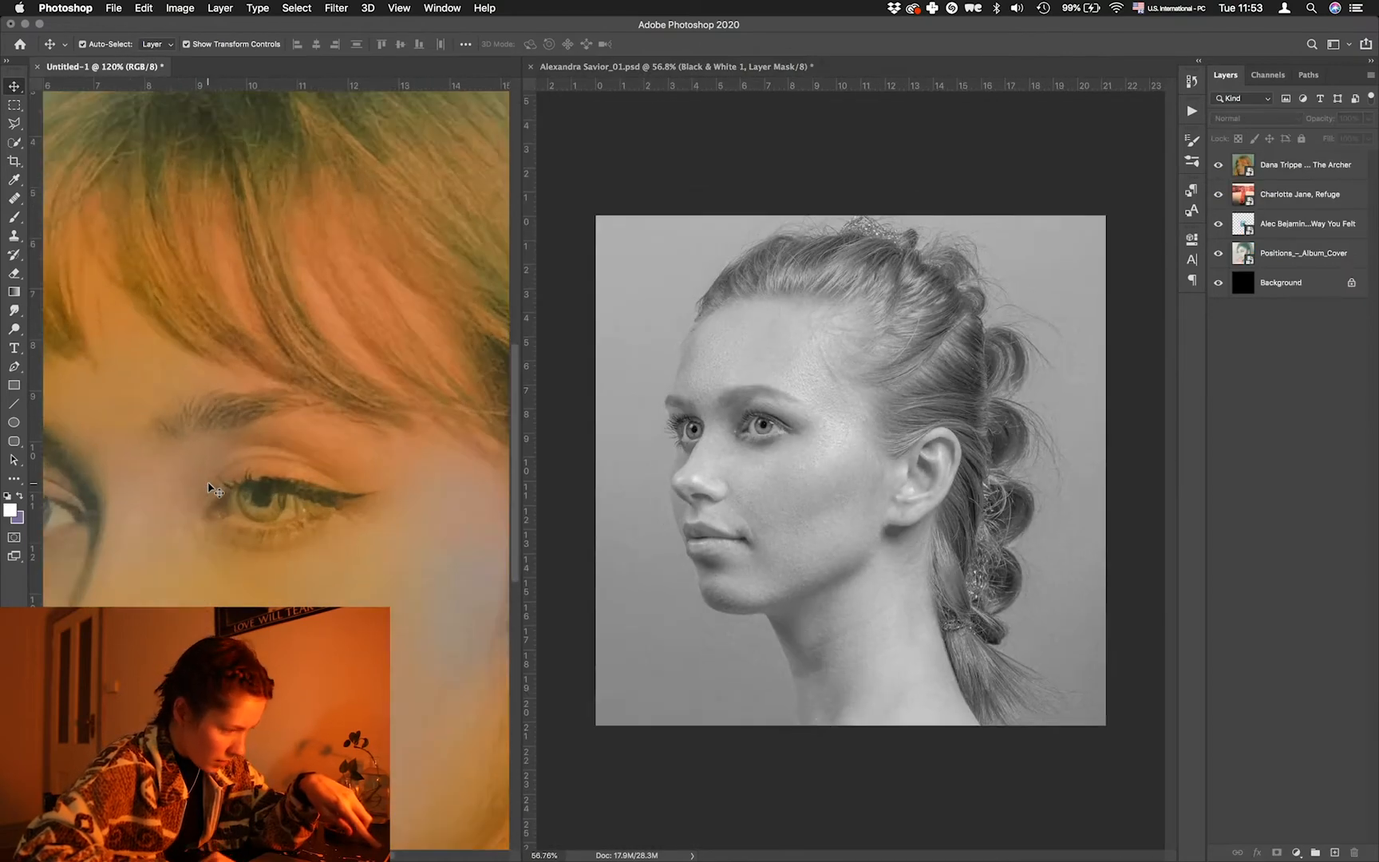
pyautogui.scroll(-10, 319, 431)
pyautogui.scroll(8, 382, 425)
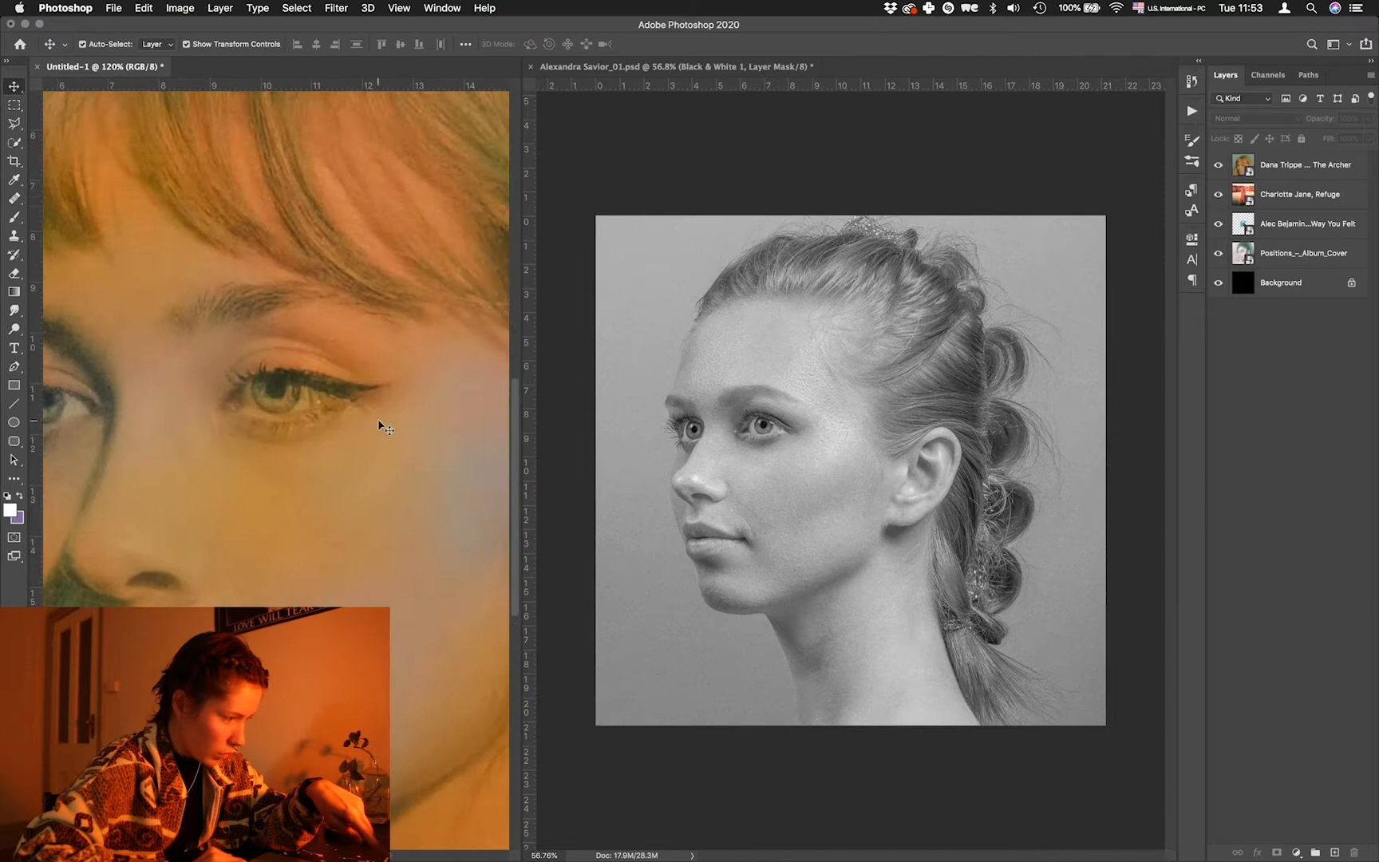
pyautogui.scroll(-5, 381, 427)
pyautogui.scroll(2, 383, 424)
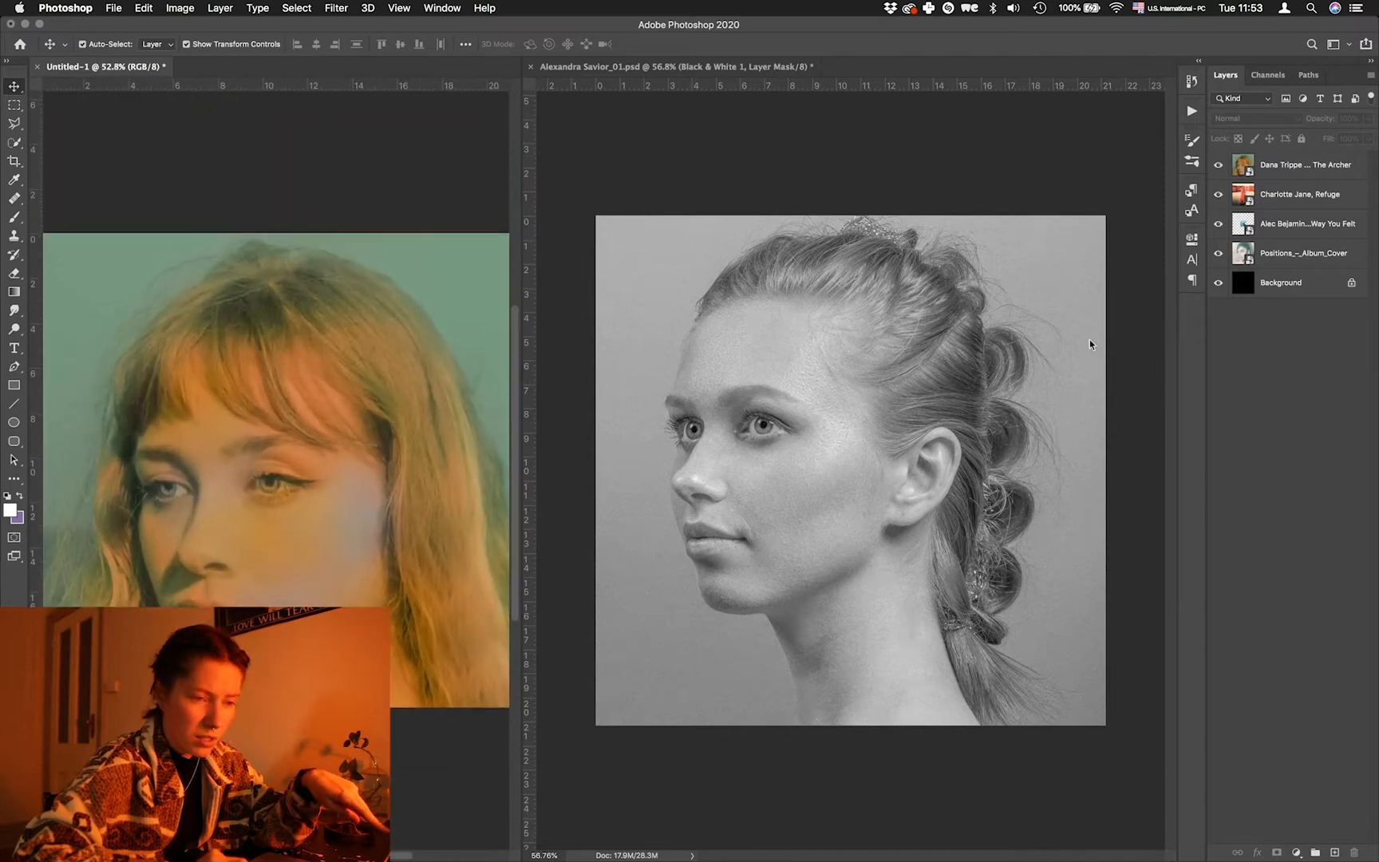
pyautogui.click(1285, 176)
pyautogui.click(1129, 278)
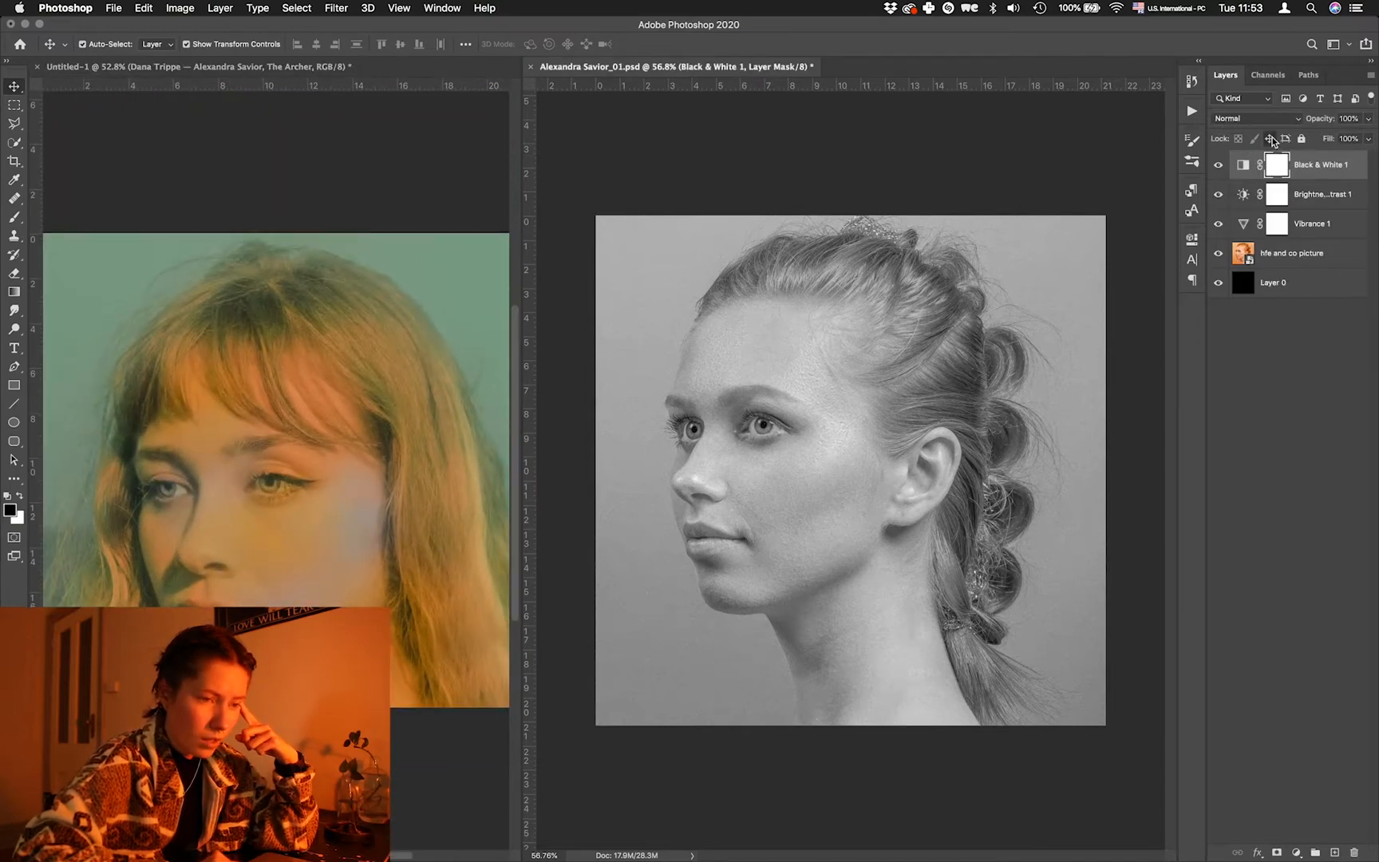
# - Hide Black & White 1 and add a Selective Color layer above Brightness/Contrast with Reds at cyan -10, magenta -34 and yellow +5
pyautogui.click(1217, 168)
pyautogui.click(1319, 204)
pyautogui.click(1299, 851)
pyautogui.click(1289, 827)
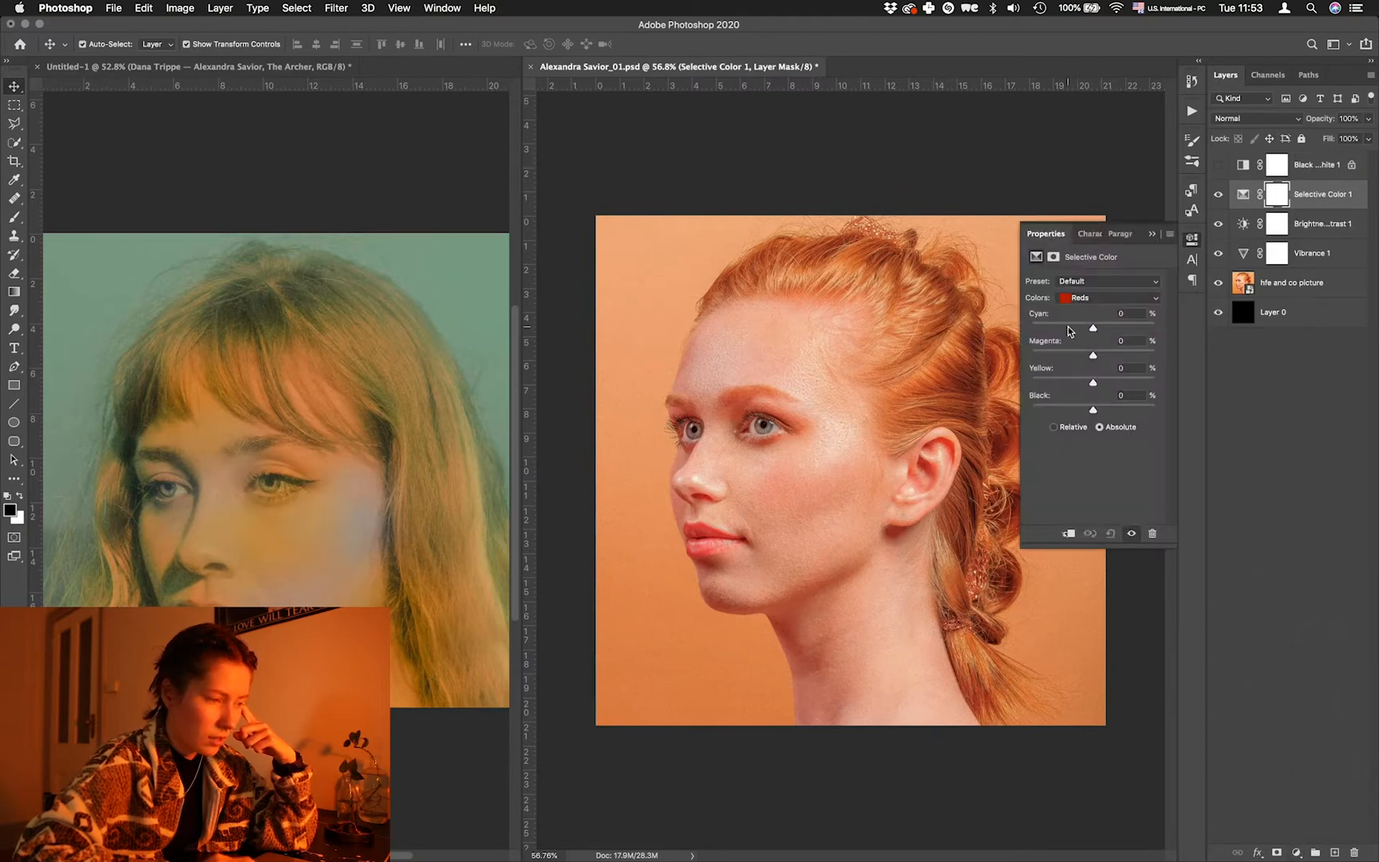
pyautogui.moveTo(1092, 327); pyautogui.dragTo(1078, 327)
pyautogui.moveTo(1093, 355); pyautogui.dragTo(1073, 357)
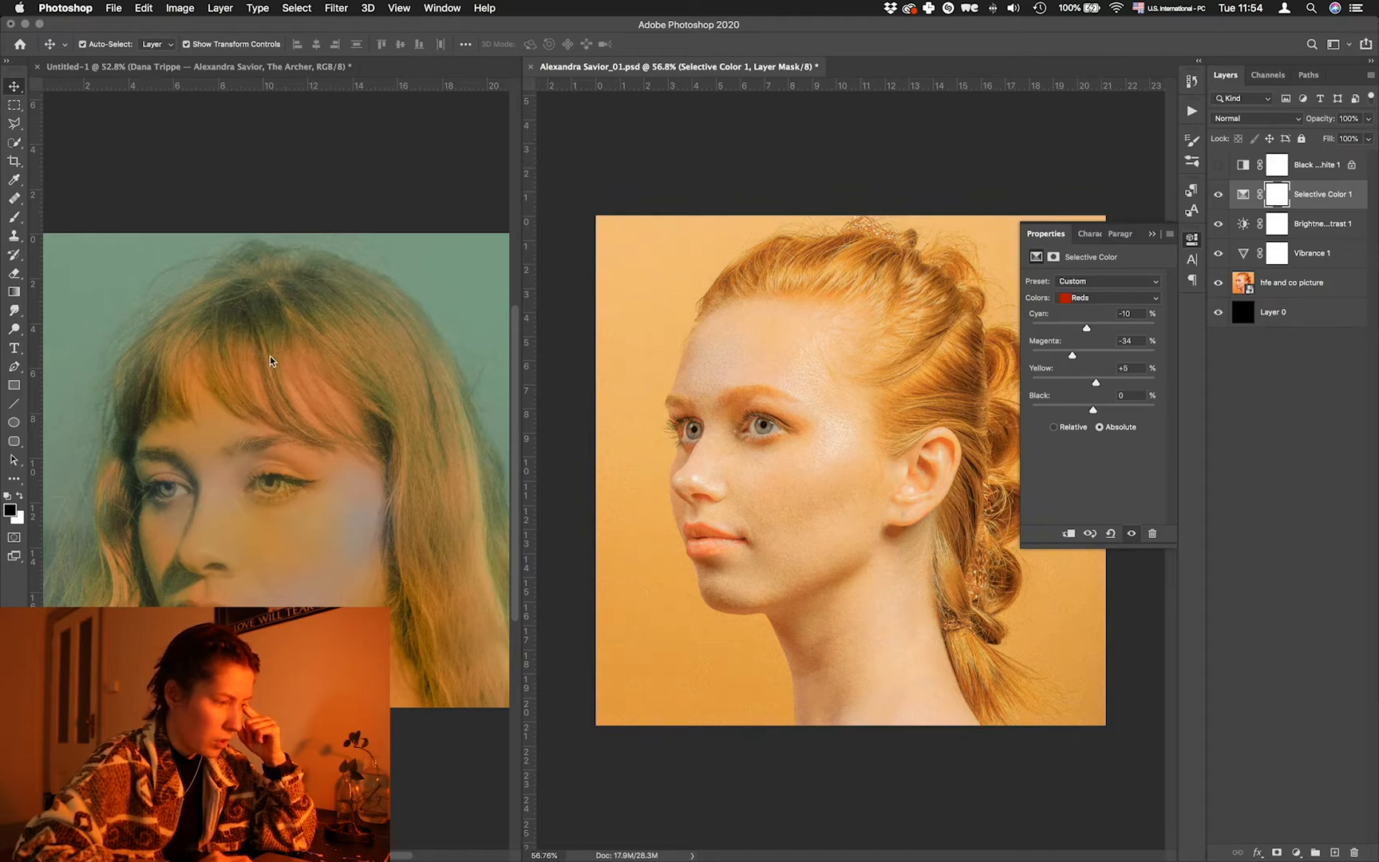
# - Adjust the Yellows in the Selective Color layer and set its Reds to magenta -27, yellow +8 and black +8
pyautogui.click(1079, 297)
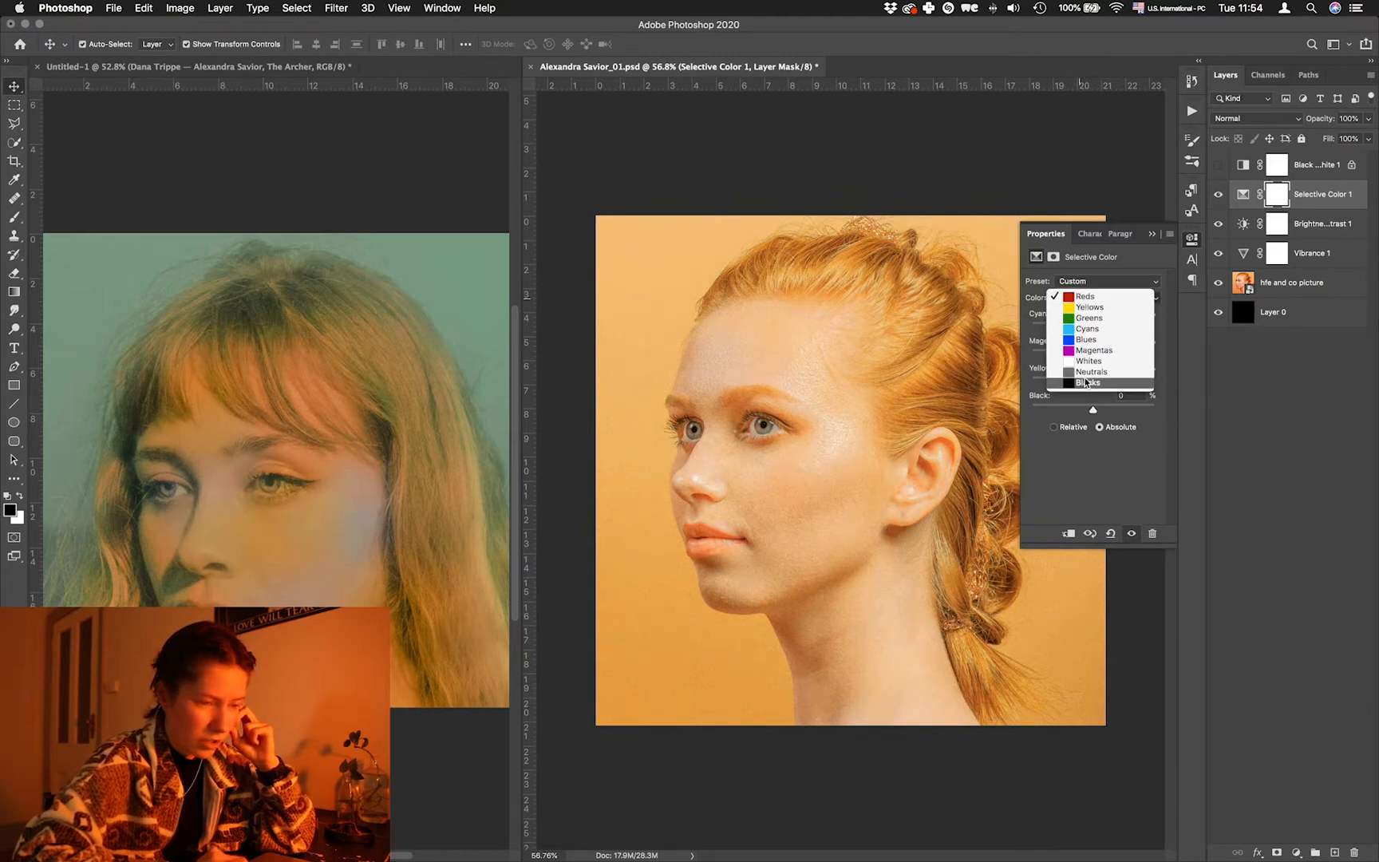
pyautogui.click(1087, 382)
pyautogui.click(1109, 297)
pyautogui.click(1085, 220)
pyautogui.moveTo(1093, 328); pyautogui.dragTo(1105, 329)
pyautogui.moveTo(1091, 381); pyautogui.dragTo(1094, 381)
pyautogui.moveTo(1093, 409); pyautogui.dragTo(1098, 410)
pyautogui.click(1108, 298)
pyautogui.click(1087, 285)
pyautogui.moveTo(1071, 355)
pyautogui.mouseDown()
pyautogui.moveTo(1089, 357)
pyautogui.moveTo(1076, 357)
pyautogui.mouseUp()
# - Add a Curves adjustment layer above Selective Color 1 and lift the shadows while lowering the highlights on its Green curve
pyautogui.click(1296, 852)
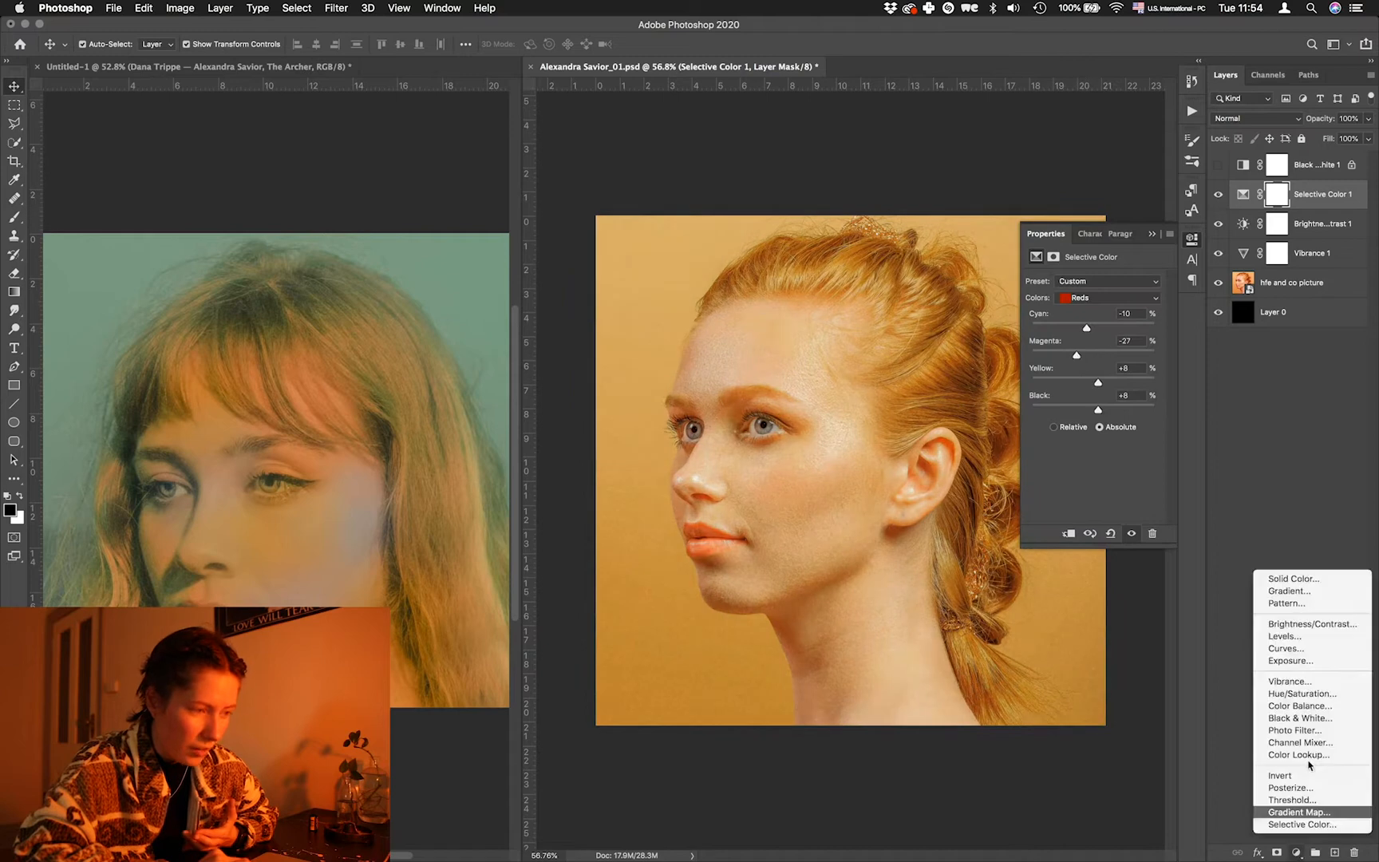
pyautogui.click(1286, 648)
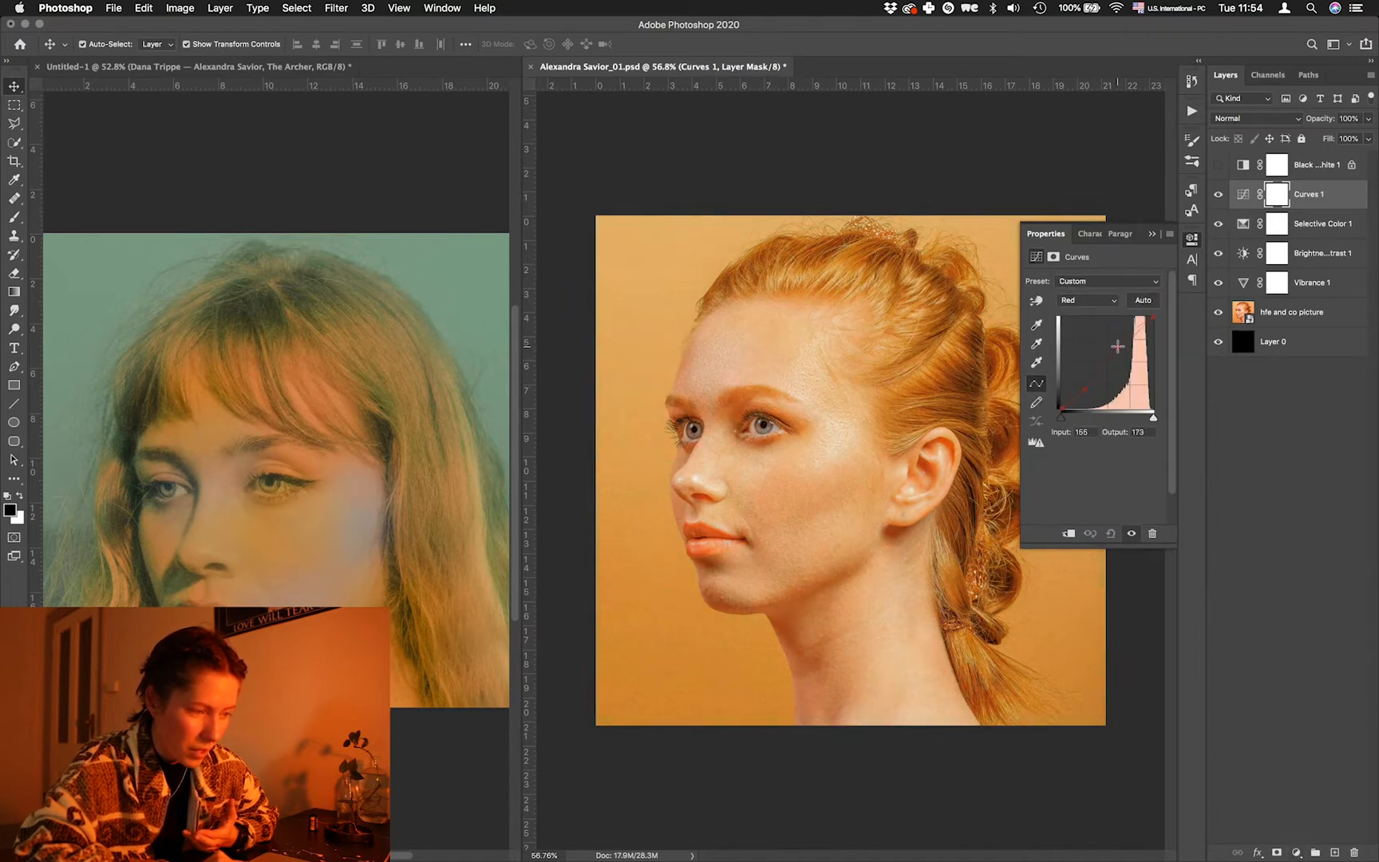
pyautogui.click(1089, 300)
pyautogui.click(1079, 314)
pyautogui.moveTo(1085, 385); pyautogui.dragTo(1083, 380)
pyautogui.moveTo(1120, 345); pyautogui.dragTo(1122, 349)
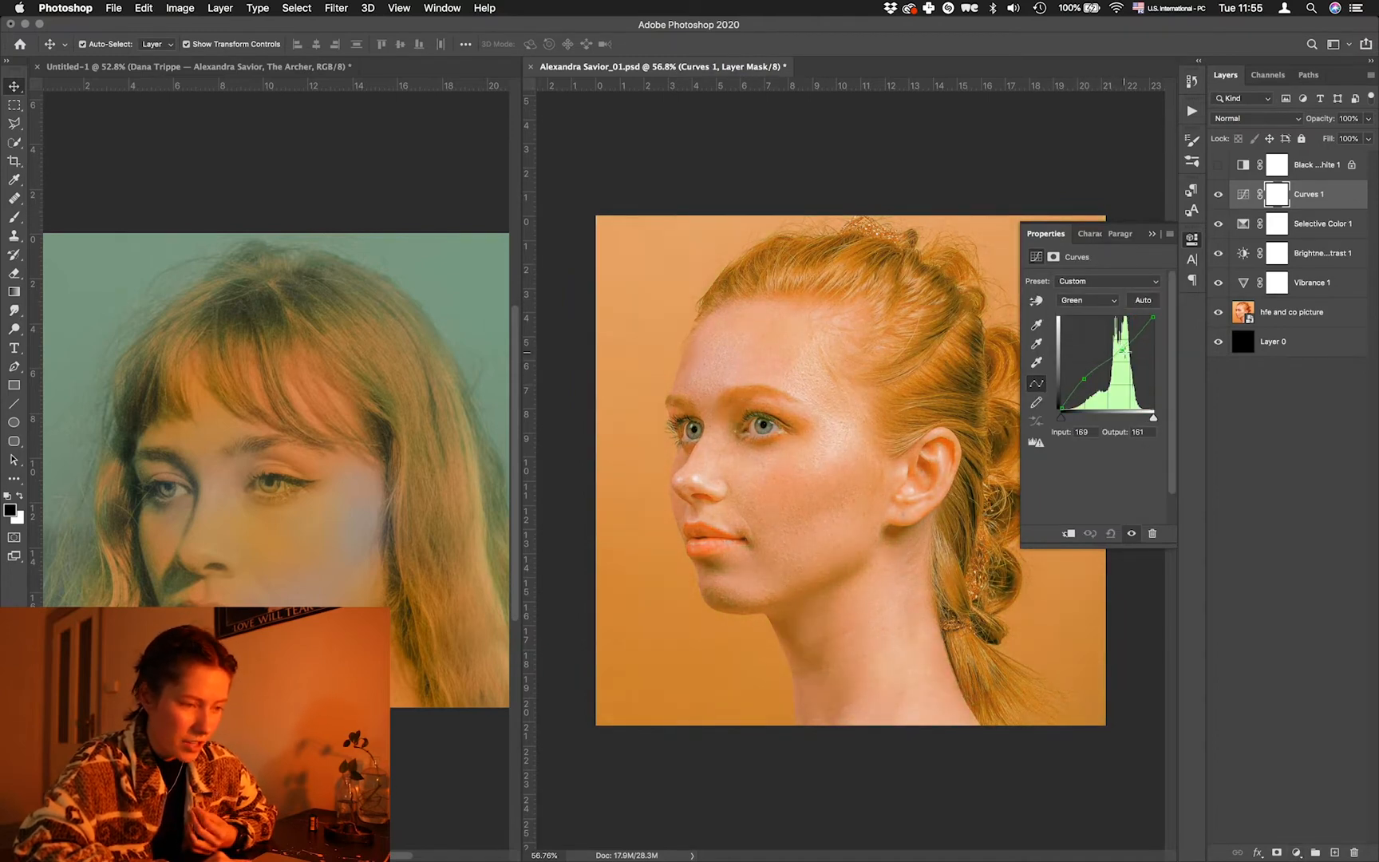
# - Move Curves 1 below Selective Color 1 and raise the shadow point of its colour-channel curve slightly
pyautogui.moveTo(1307, 194); pyautogui.dragTo(1297, 230)
pyautogui.click(1243, 224)
pyautogui.click(1088, 300)
pyautogui.click(1079, 315)
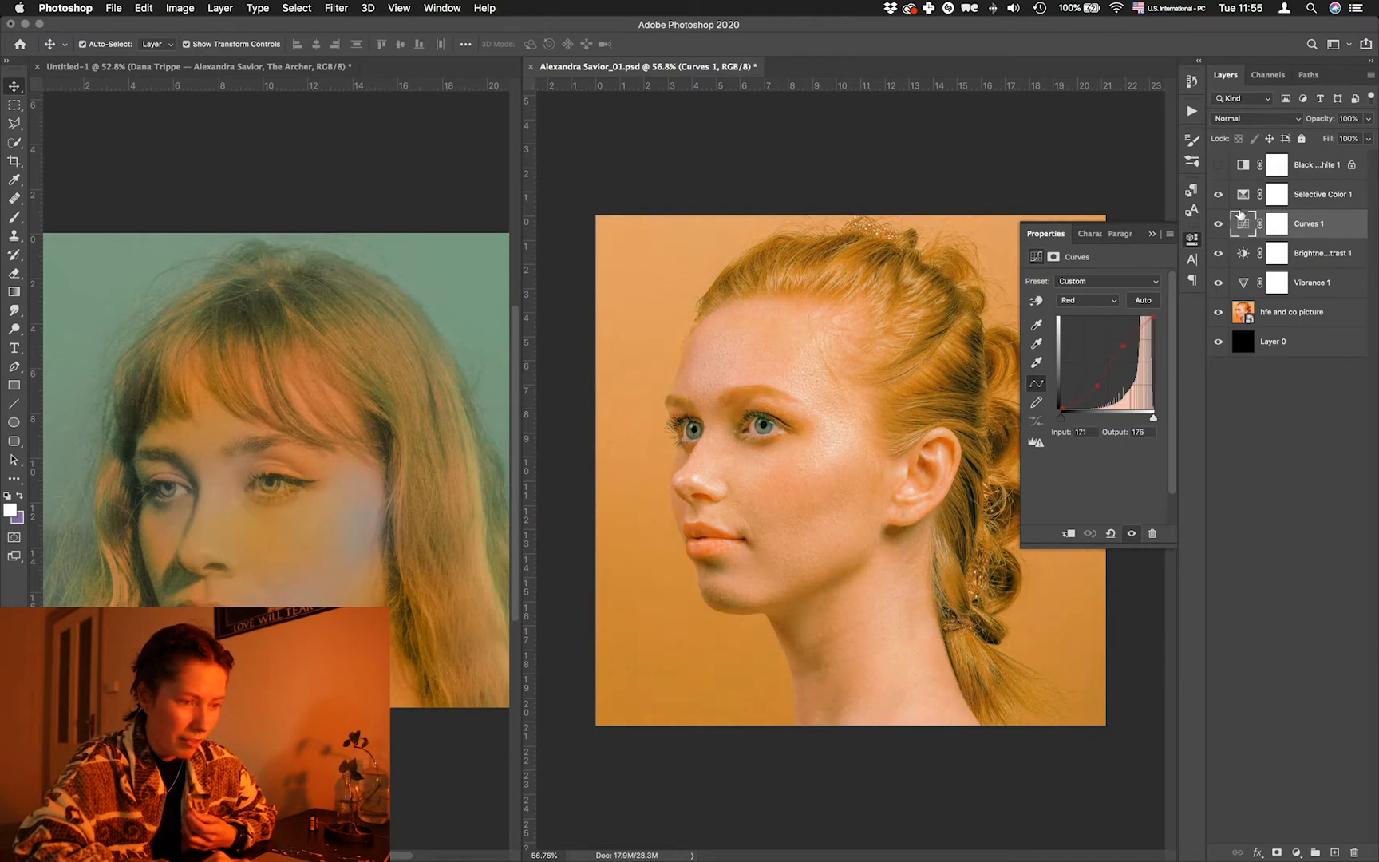
pyautogui.click(1089, 300)
pyautogui.click(1079, 315)
pyautogui.moveTo(1083, 378); pyautogui.dragTo(1079, 376)
# - Fine-tune the Reds in the Selective Color 1 layer
pyautogui.moveTo(1317, 195)
pyautogui.mouseDown()
pyautogui.moveTo(1310, 239)
pyautogui.moveTo(1303, 197)
pyautogui.mouseUp()
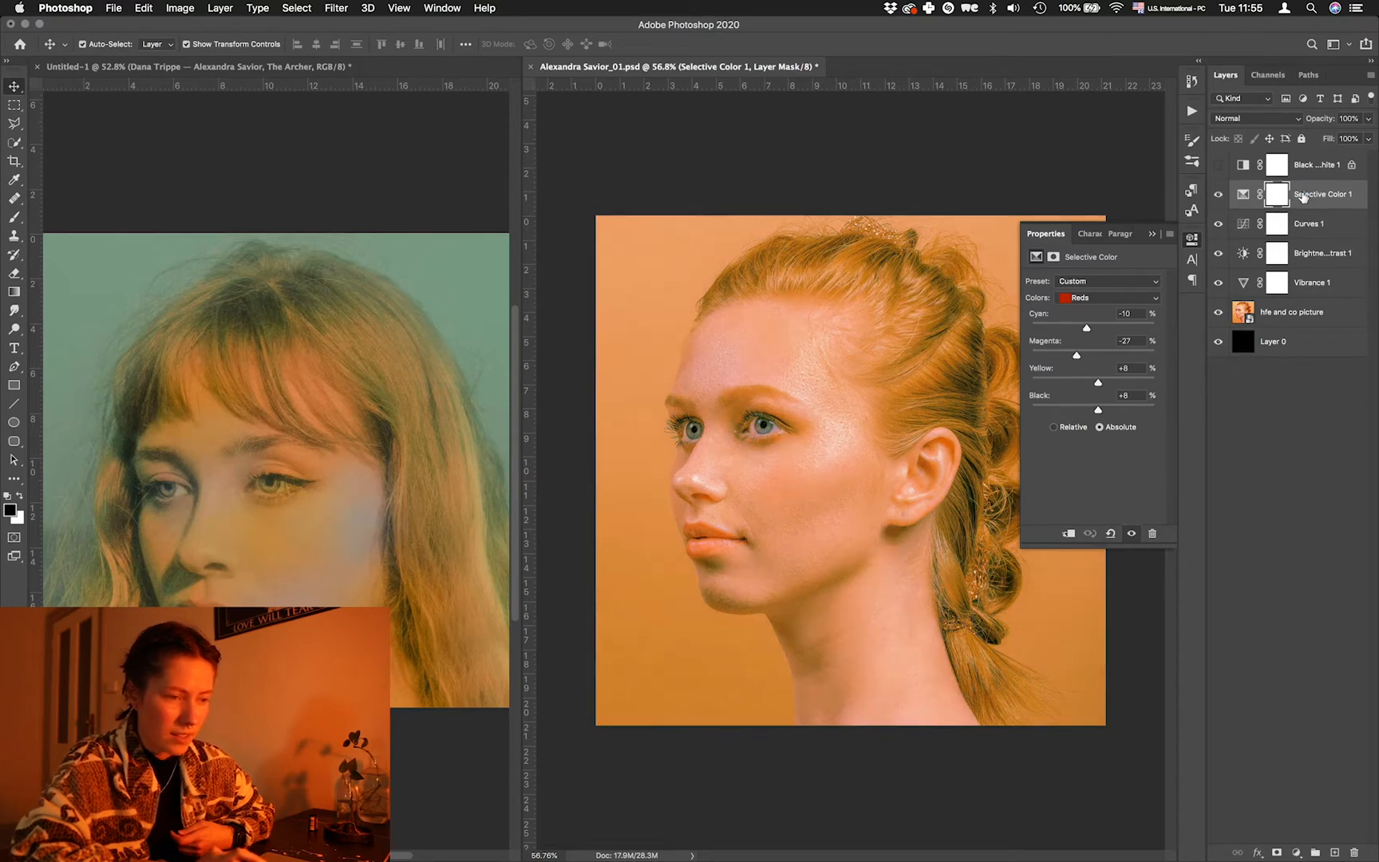
pyautogui.click(1085, 302)
pyautogui.click(1082, 299)
pyautogui.moveTo(1074, 327)
pyautogui.mouseDown()
pyautogui.moveTo(1092, 330)
pyautogui.moveTo(1078, 356)
pyautogui.mouseUp()
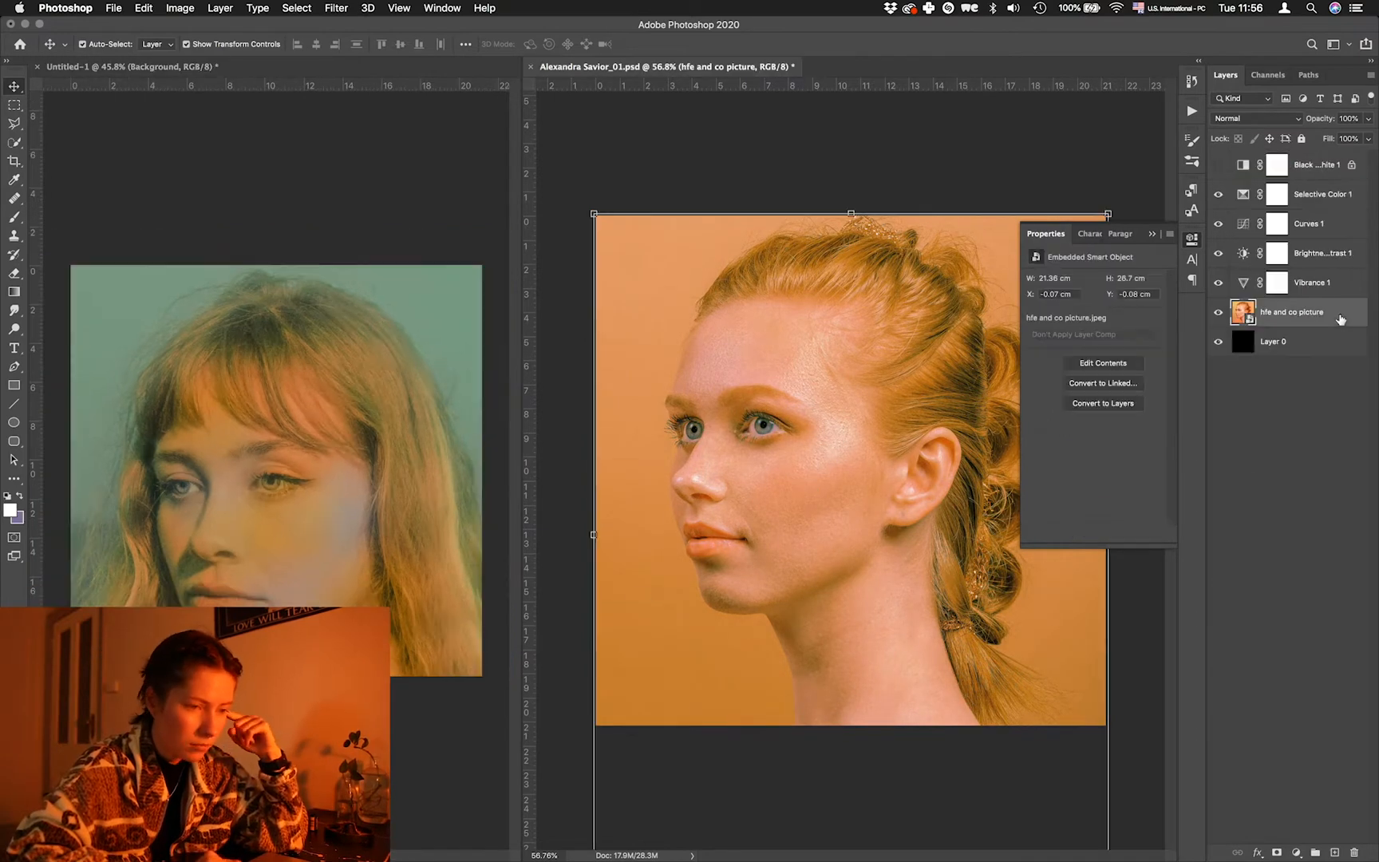
# - Soften a copy of the hfe and co picture with a Gaussian Blur smart filter, brushing its filter mask over the face
pyautogui.click(336, 8)
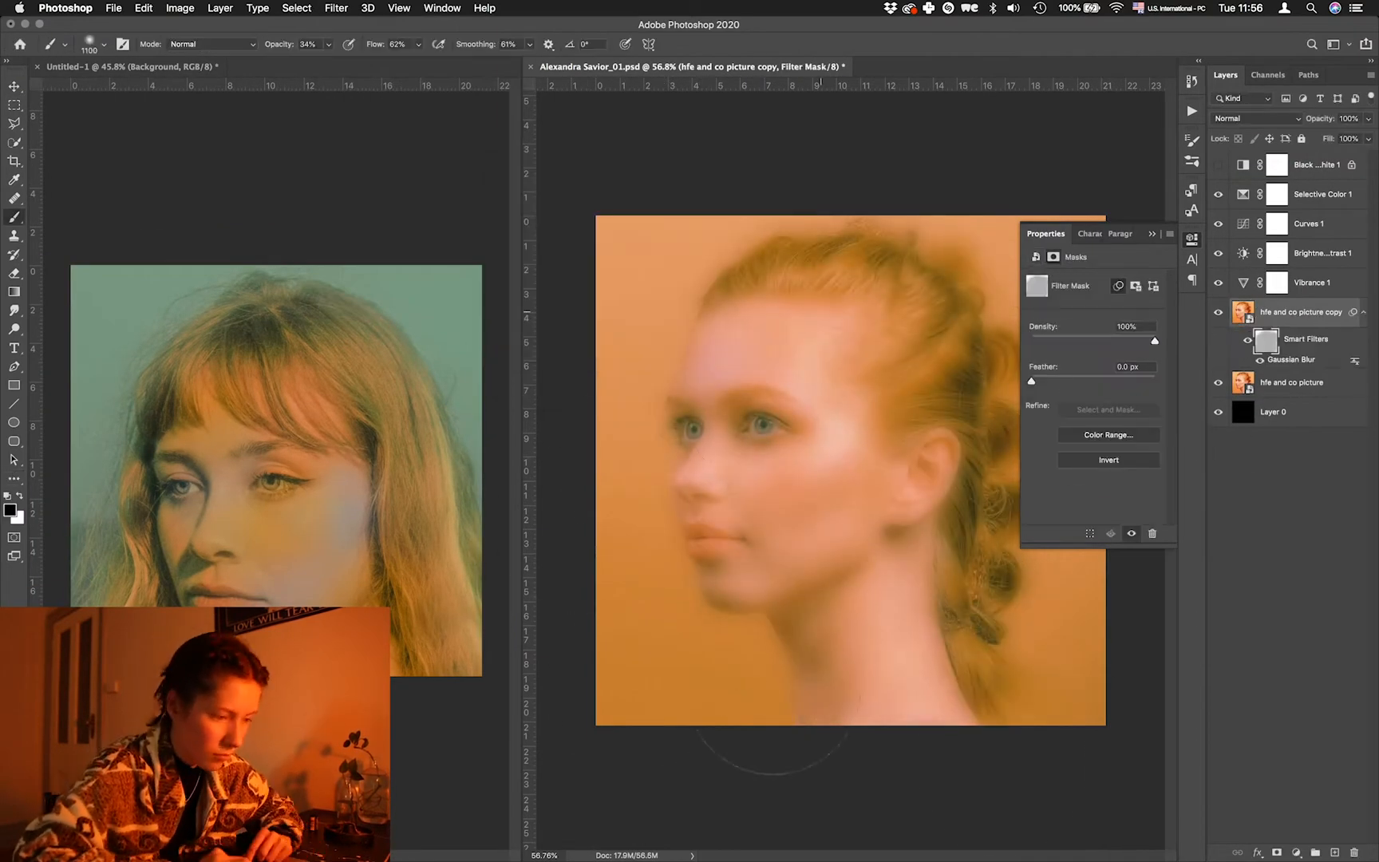
pyautogui.moveTo(773, 689); pyautogui.dragTo(830, 479)
# - Add a second Selective Color adjustment layer above Selective Color 1 and raise the cyan in its Reds
pyautogui.click(1322, 195)
pyautogui.click(1296, 852)
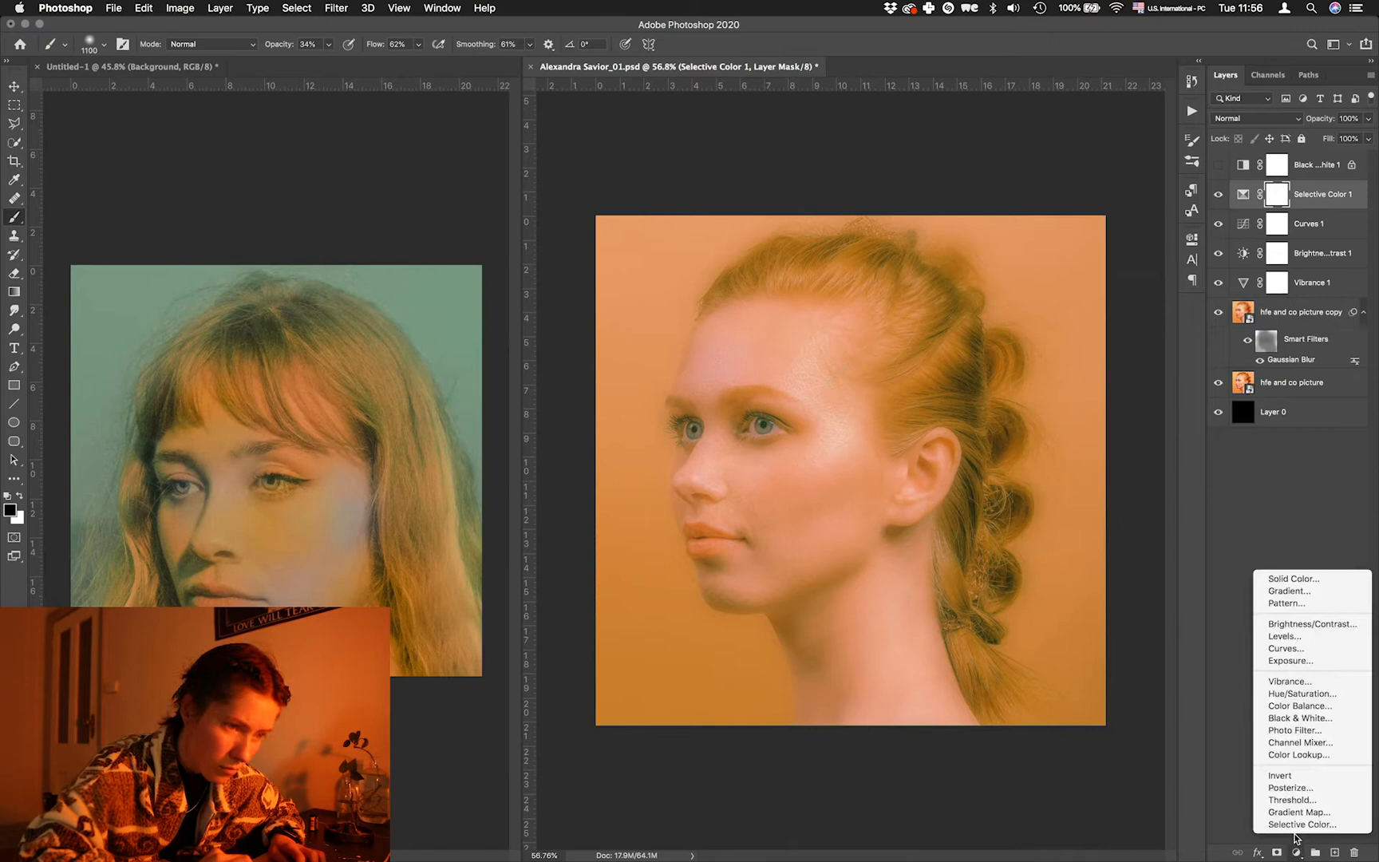
pyautogui.click(1299, 826)
pyautogui.moveTo(1093, 328); pyautogui.dragTo(1105, 329)
# - Add an empty layer above Brightness/Contrast 1 in Soft Light mode, undoing a trial fill of it
pyautogui.click(1302, 341)
pyautogui.click(1313, 312)
pyautogui.click(1321, 283)
pyautogui.click(1334, 852)
pyautogui.press('x')
pyautogui.click(1256, 119)
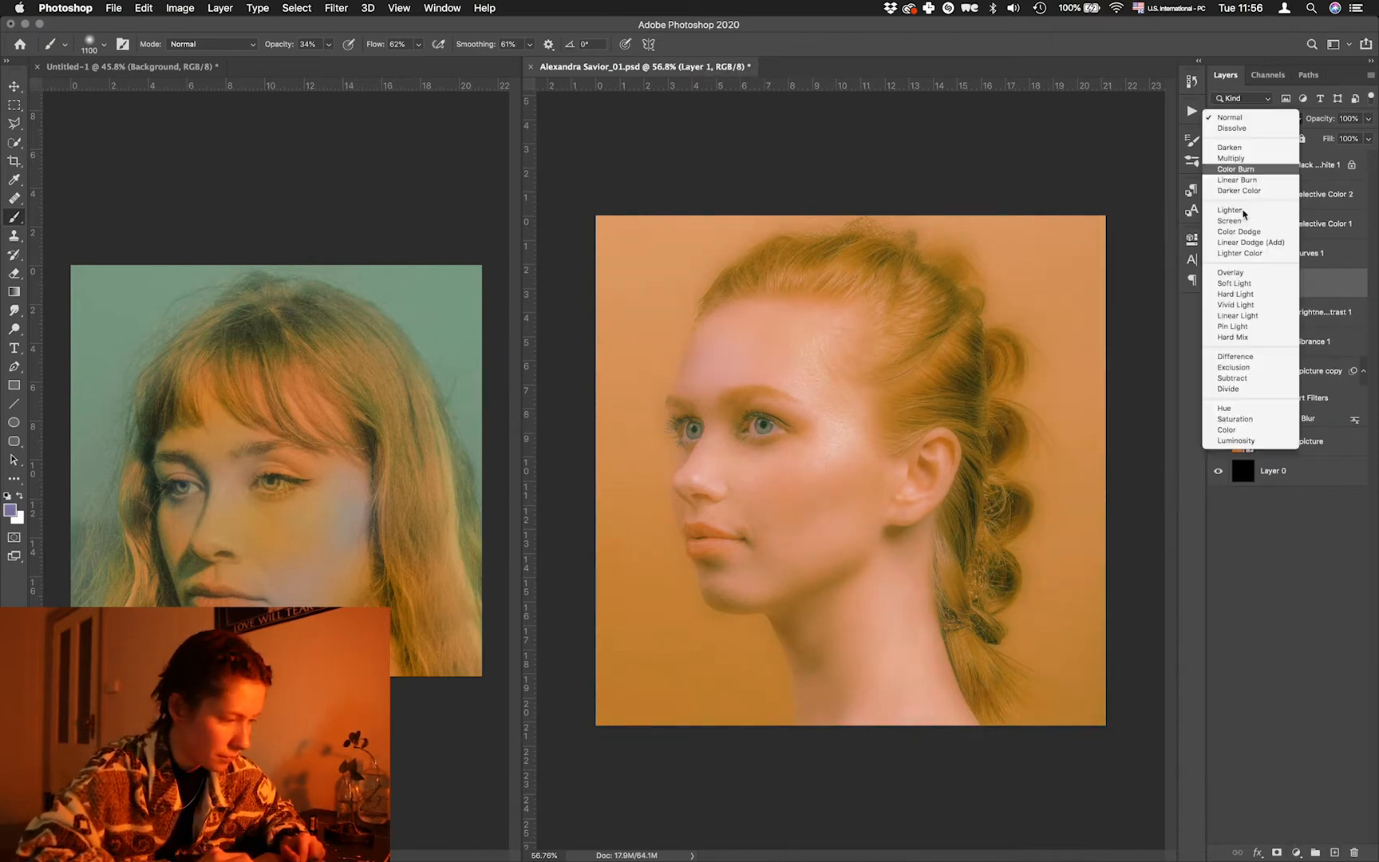
pyautogui.click(1235, 284)
pyautogui.press('super+BackSpace')
pyautogui.press('super+z')
# - Paint dark green with a smaller soft brush over the face and hair on Layer 1
pyautogui.click(10, 510)
pyautogui.click(1178, 624)
pyautogui.click(1111, 603)
pyautogui.click(1305, 492)
pyautogui.press('[')
pyautogui.press('[')
pyautogui.press('[')
pyautogui.press('[')
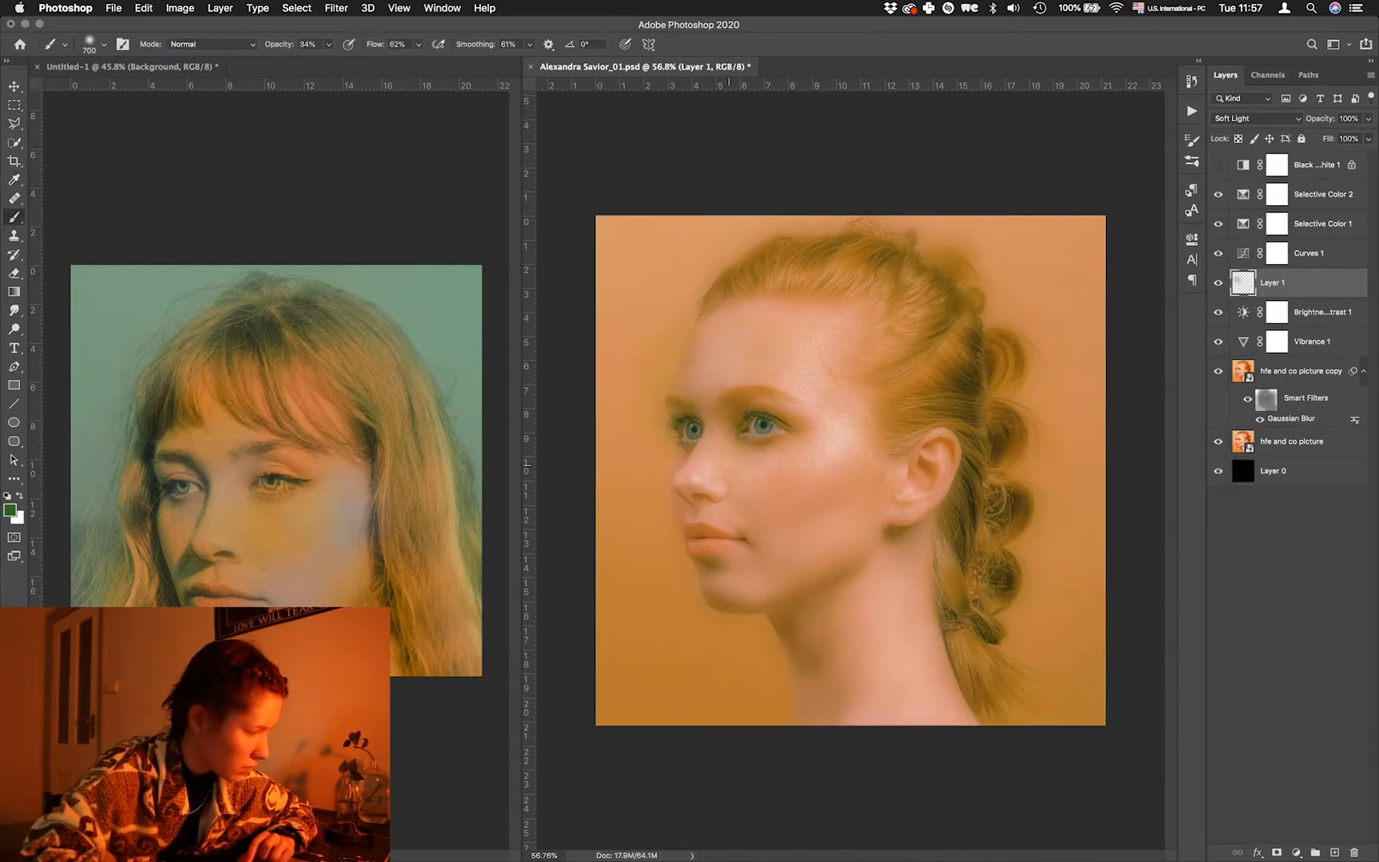
pyautogui.moveTo(763, 431); pyautogui.dragTo(814, 487)
pyautogui.moveTo(758, 268); pyautogui.dragTo(854, 287)
pyautogui.moveTo(941, 375); pyautogui.dragTo(966, 511)
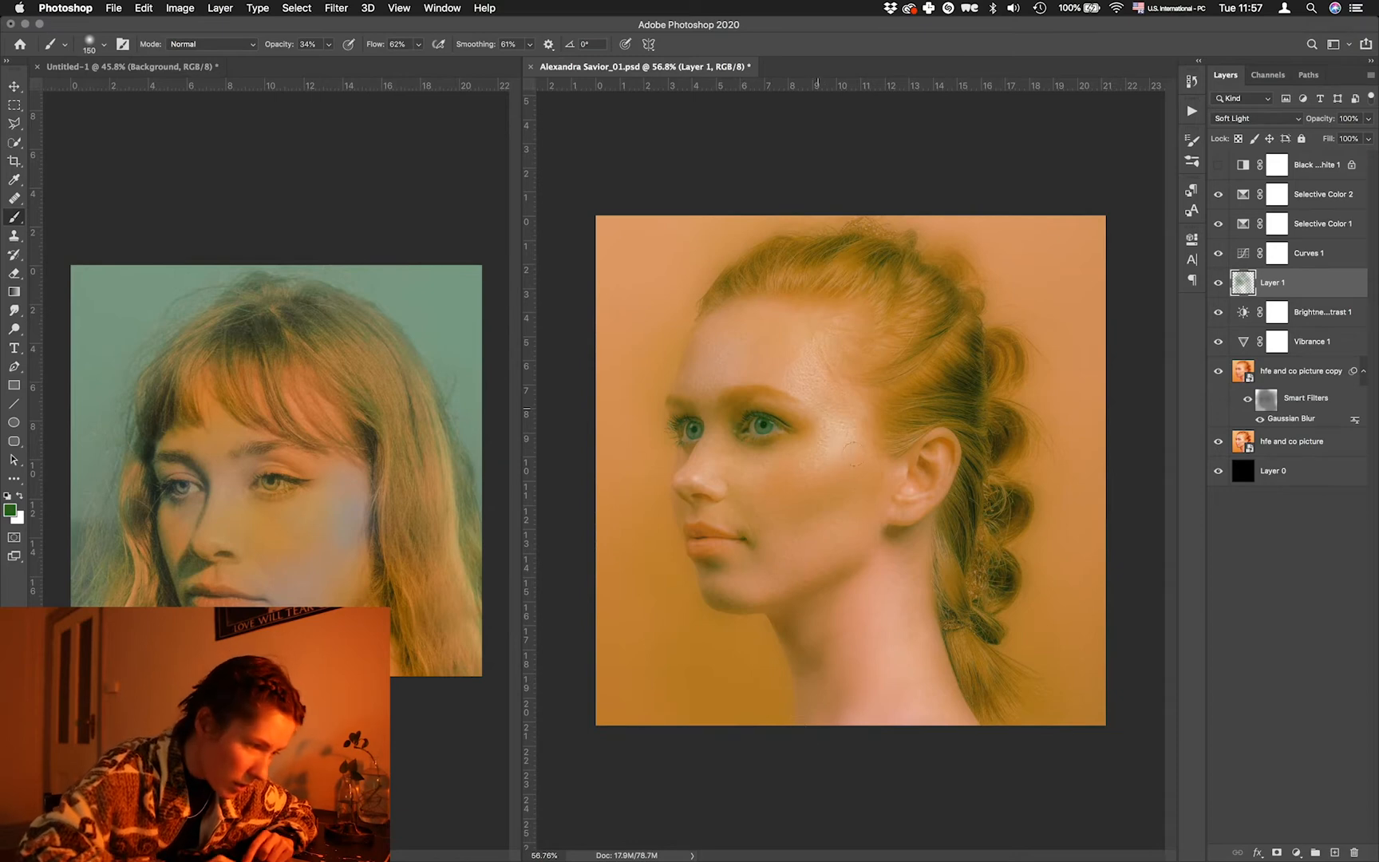
# - Choose a bright orange foreground colour and enlarge the brush to 500 px
pyautogui.click(10, 510)
pyautogui.click(1177, 664)
pyautogui.click(1160, 502)
pyautogui.click(1305, 491)
pyautogui.press(']')
pyautogui.press(']')
pyautogui.press(']')
pyautogui.press(']')
pyautogui.press(']')
pyautogui.press(']')
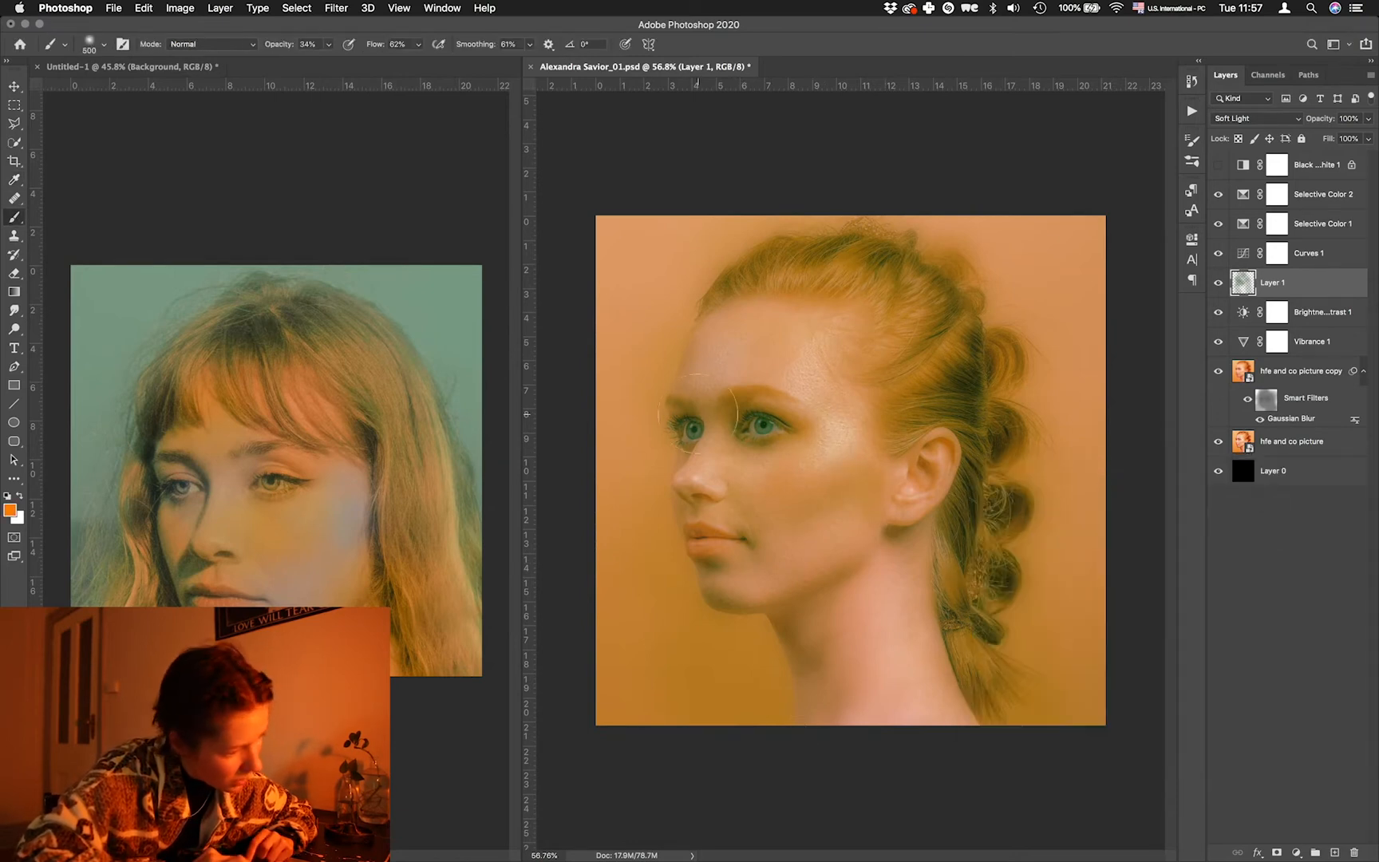
# - Add another Soft Light layer above Layer 1 and paint pure red over the face on it
pyautogui.click(1334, 852)
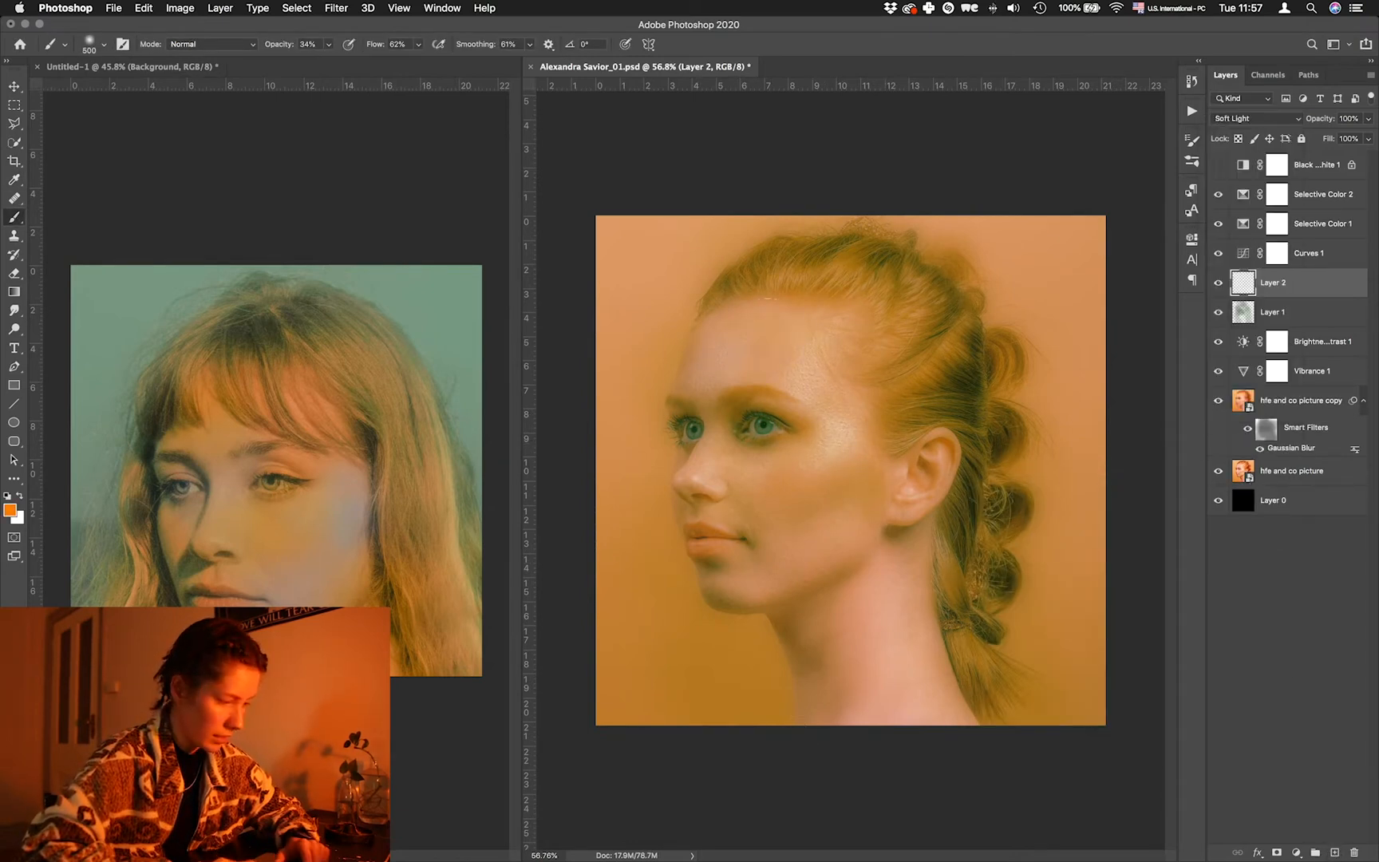
pyautogui.click(10, 511)
pyautogui.click(1178, 675)
pyautogui.click(1305, 492)
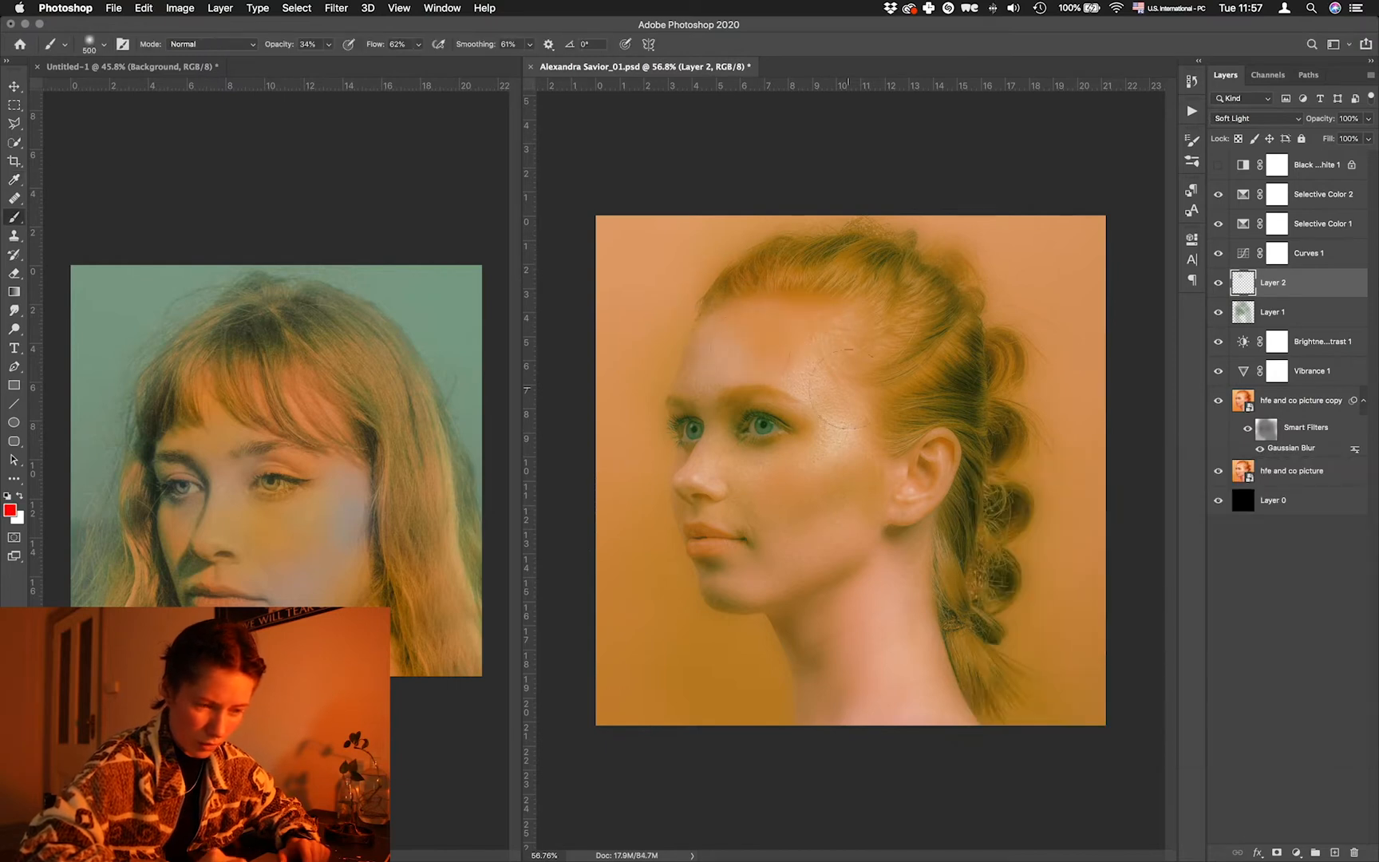
pyautogui.moveTo(762, 470)
pyautogui.mouseDown()
pyautogui.moveTo(750, 493)
pyautogui.moveTo(772, 471)
pyautogui.mouseUp()
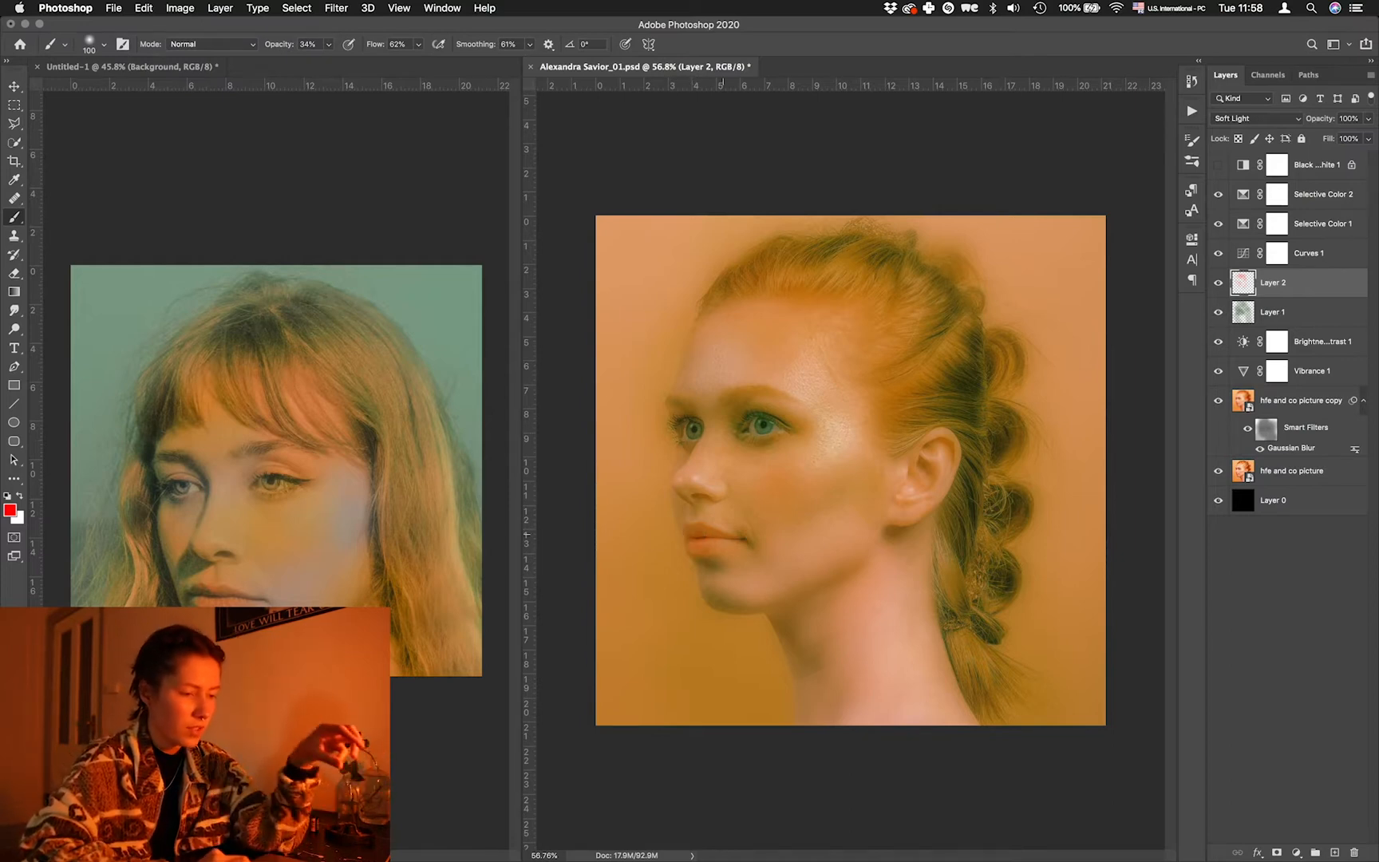
# - Lower the brush opacity to 14% and enlarge the brush to 300 px
pyautogui.moveTo(276, 46); pyautogui.dragTo(279, 46)
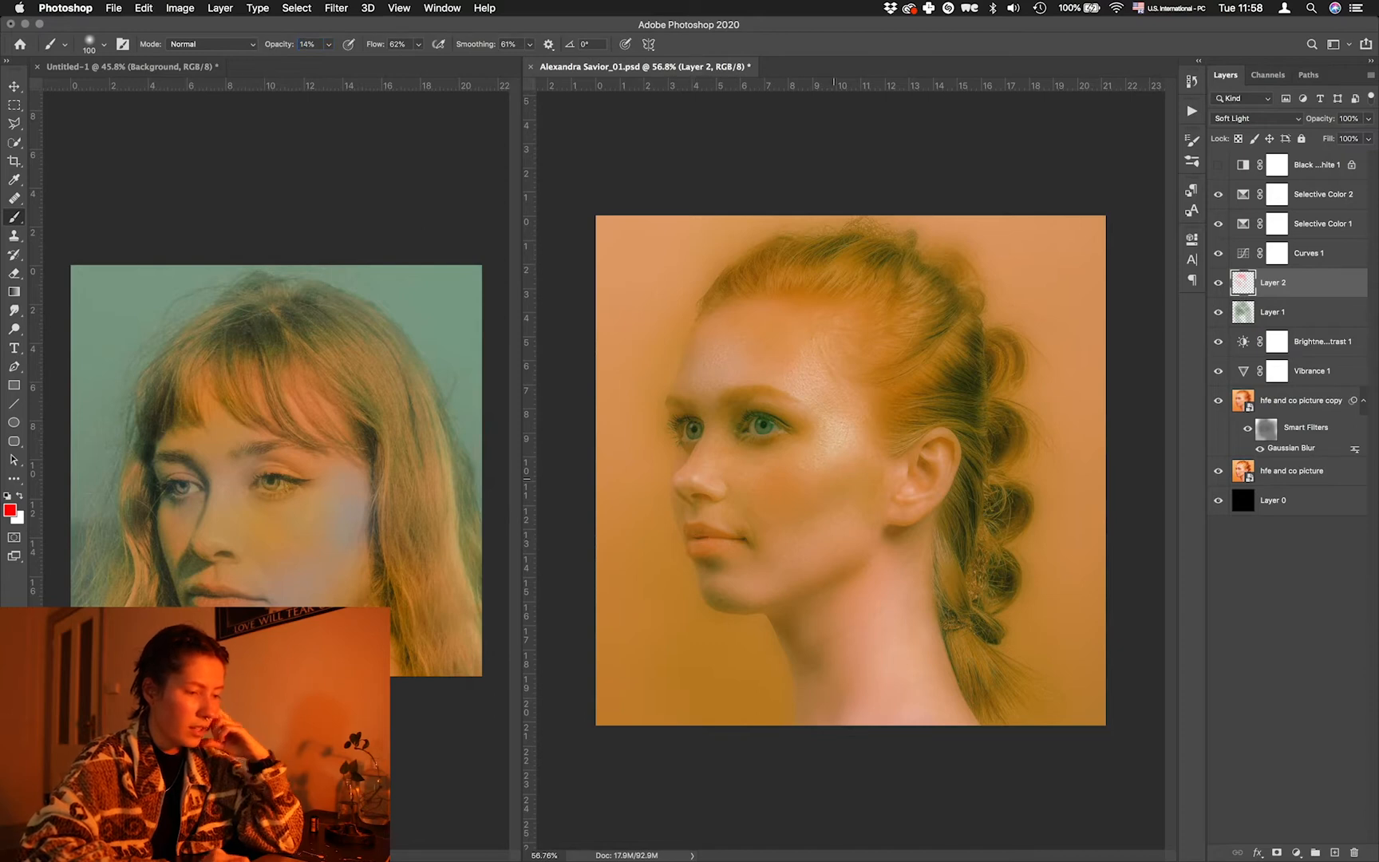
pyautogui.press(']')
pyautogui.press(']')
pyautogui.press(']')
pyautogui.press(']')
pyautogui.press(']')
pyautogui.press(']')
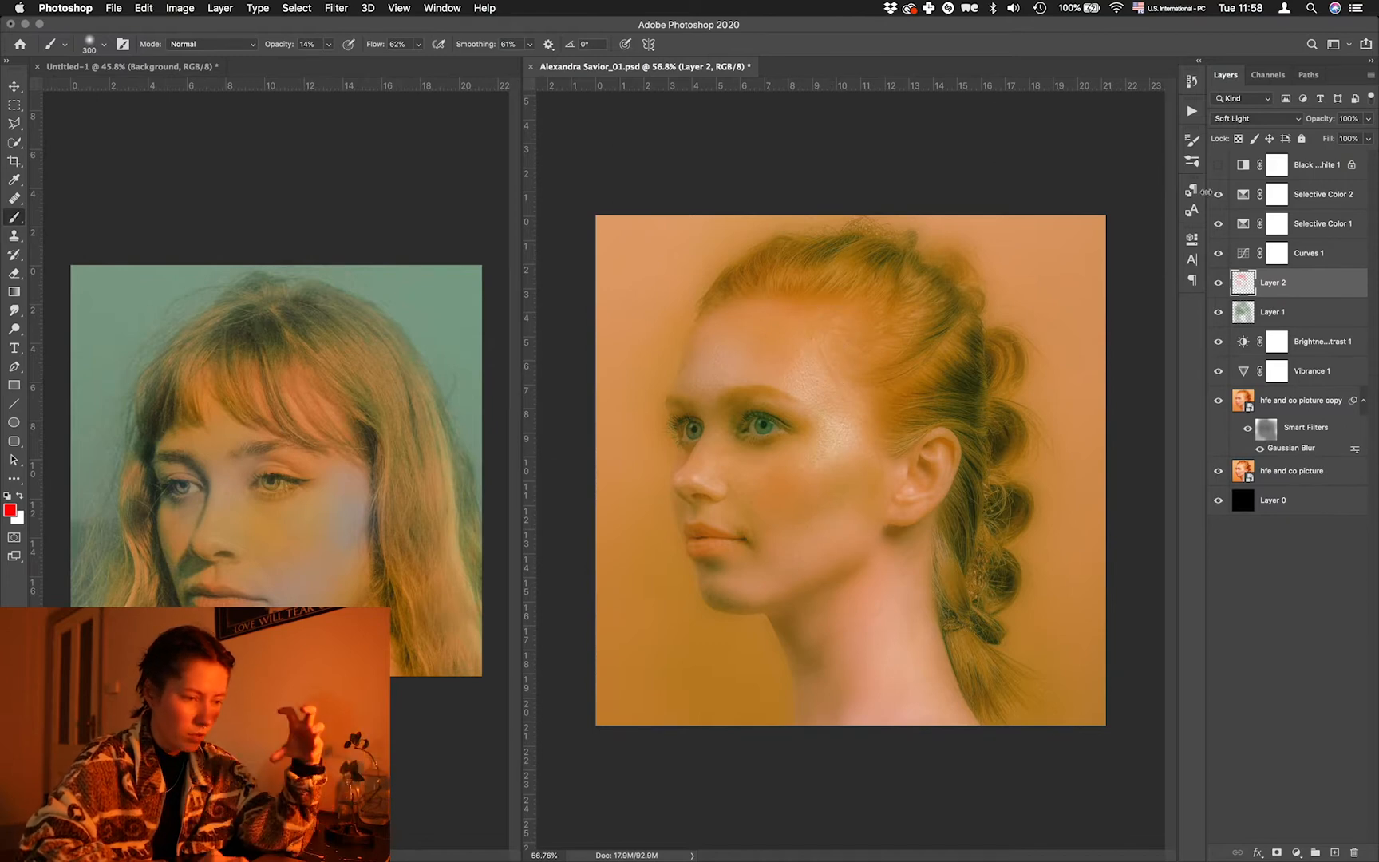
# - Show and unlock the Black & White 1 layer and invert its mask to black
pyautogui.click(1218, 164)
pyautogui.click(1351, 164)
pyautogui.click(1276, 166)
pyautogui.press('super+i')
# - Brush white onto the Black & White mask over the cheek and jaw at 38% opacity, and set the layer's fill to 59%
pyautogui.moveTo(280, 45); pyautogui.dragTo(563, 50)
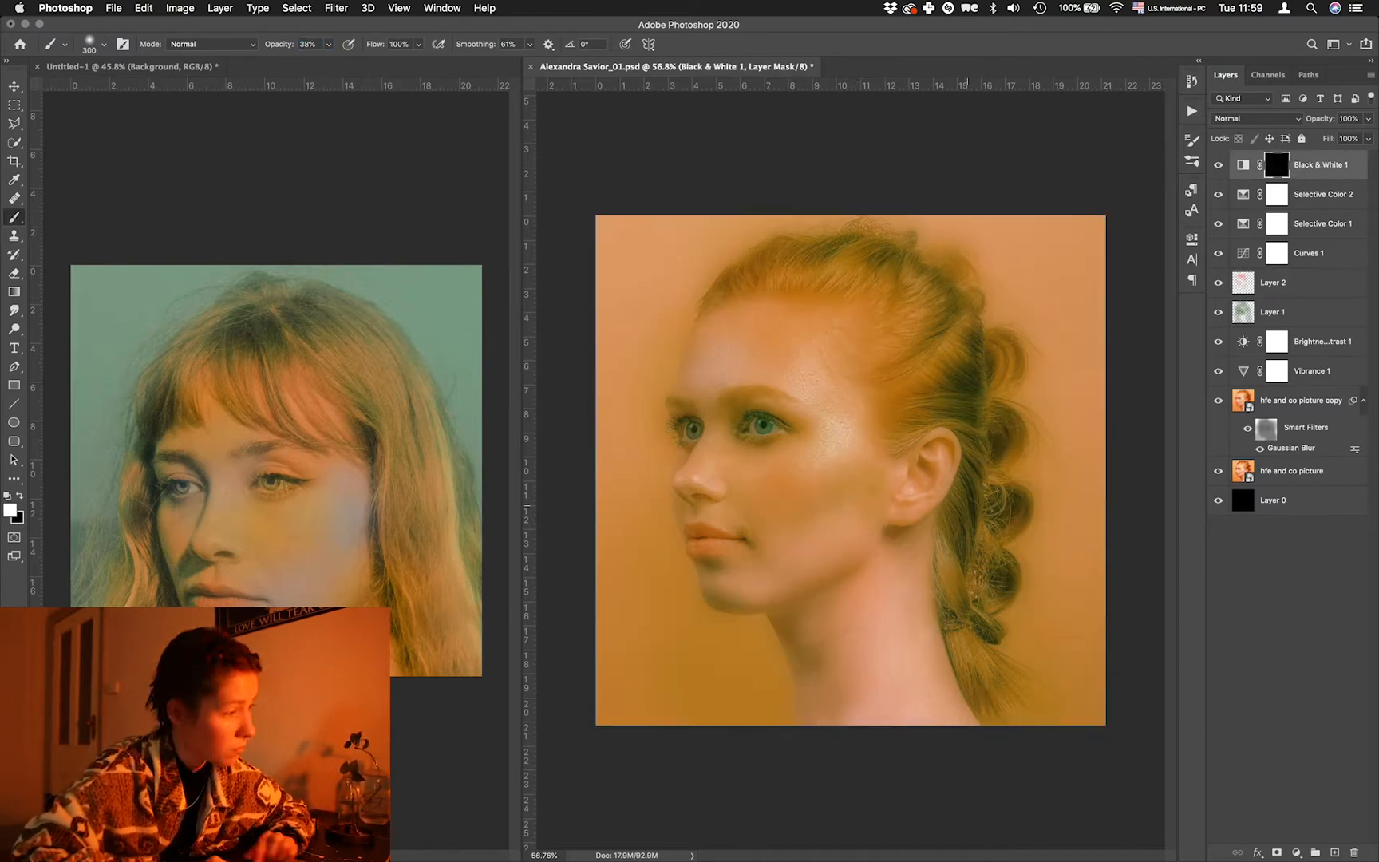
pyautogui.moveTo(814, 535); pyautogui.dragTo(848, 471)
pyautogui.moveTo(1328, 138); pyautogui.dragTo(1295, 139)
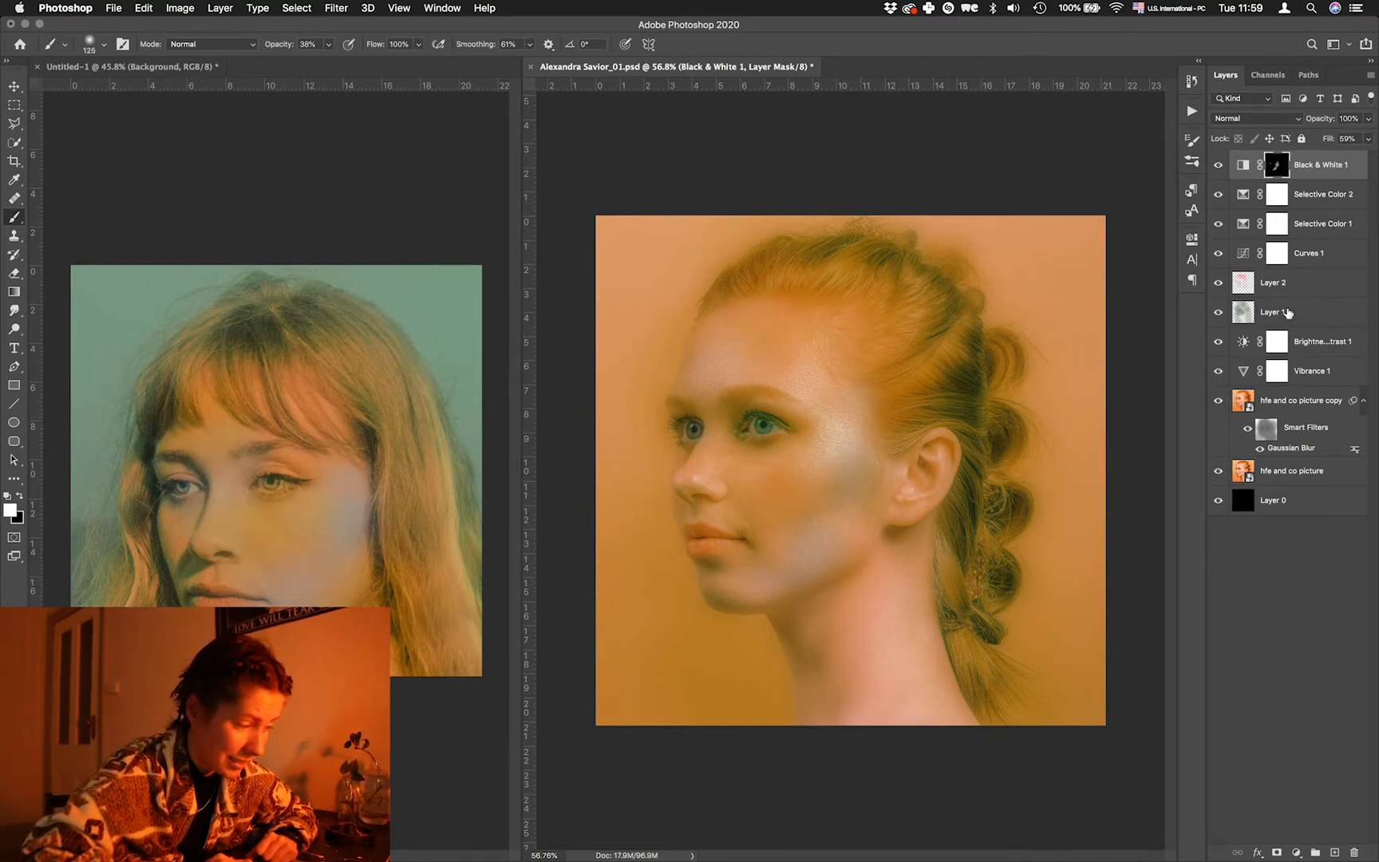
# - Add a Levels adjustment layer on top of the layer stack
pyautogui.click(1296, 852)
pyautogui.click(1293, 632)
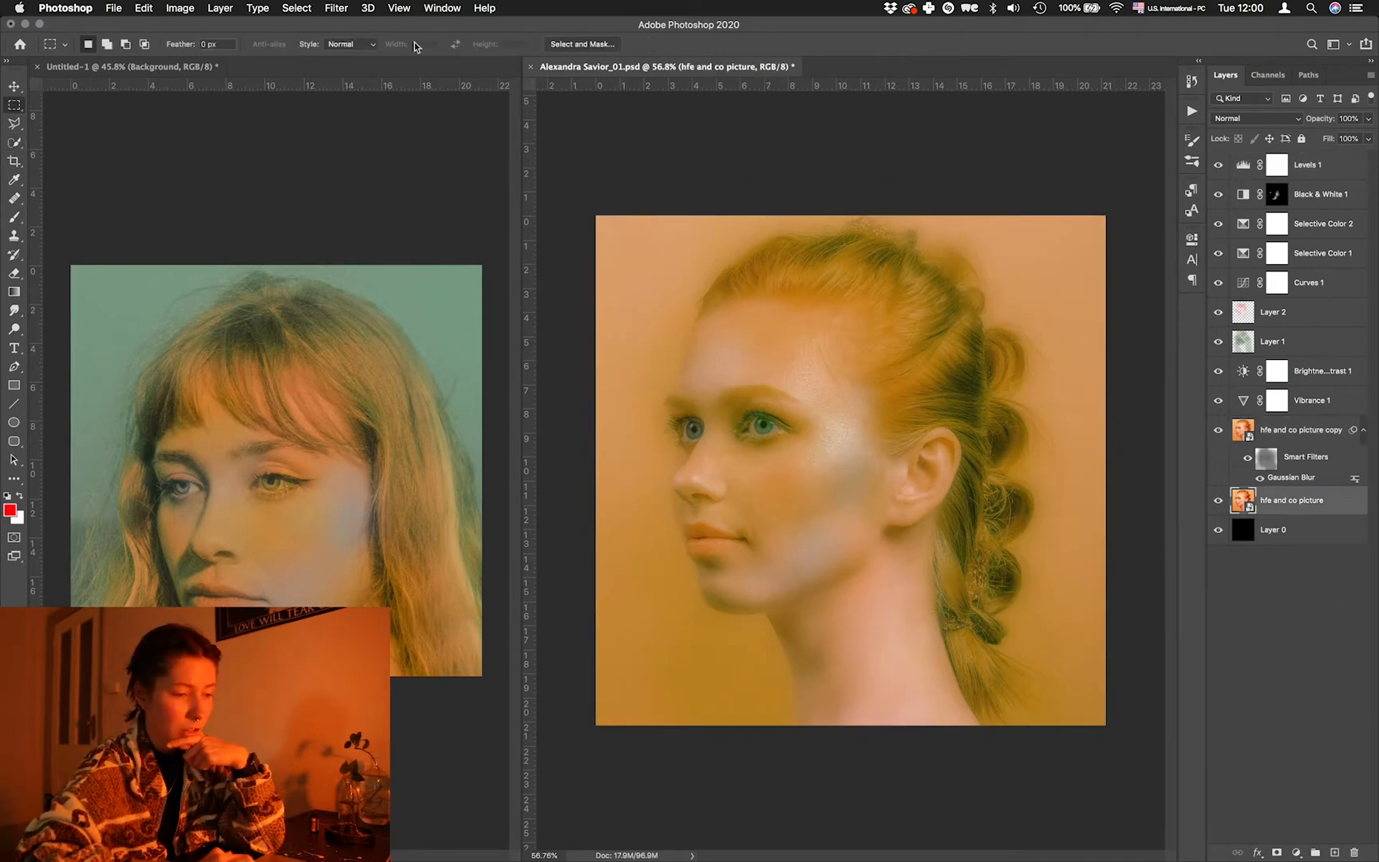
# - Refine the portrait selection in Select and Mask, fill it on a new layer above the hfe and co picture, and deselect
pyautogui.click(582, 44)
pyautogui.moveTo(1181, 556); pyautogui.dragTo(1284, 553)
pyautogui.click(1345, 839)
pyautogui.click(1335, 852)
pyautogui.rightClick(877, 484)
pyautogui.click(910, 666)
pyautogui.press('super+d')
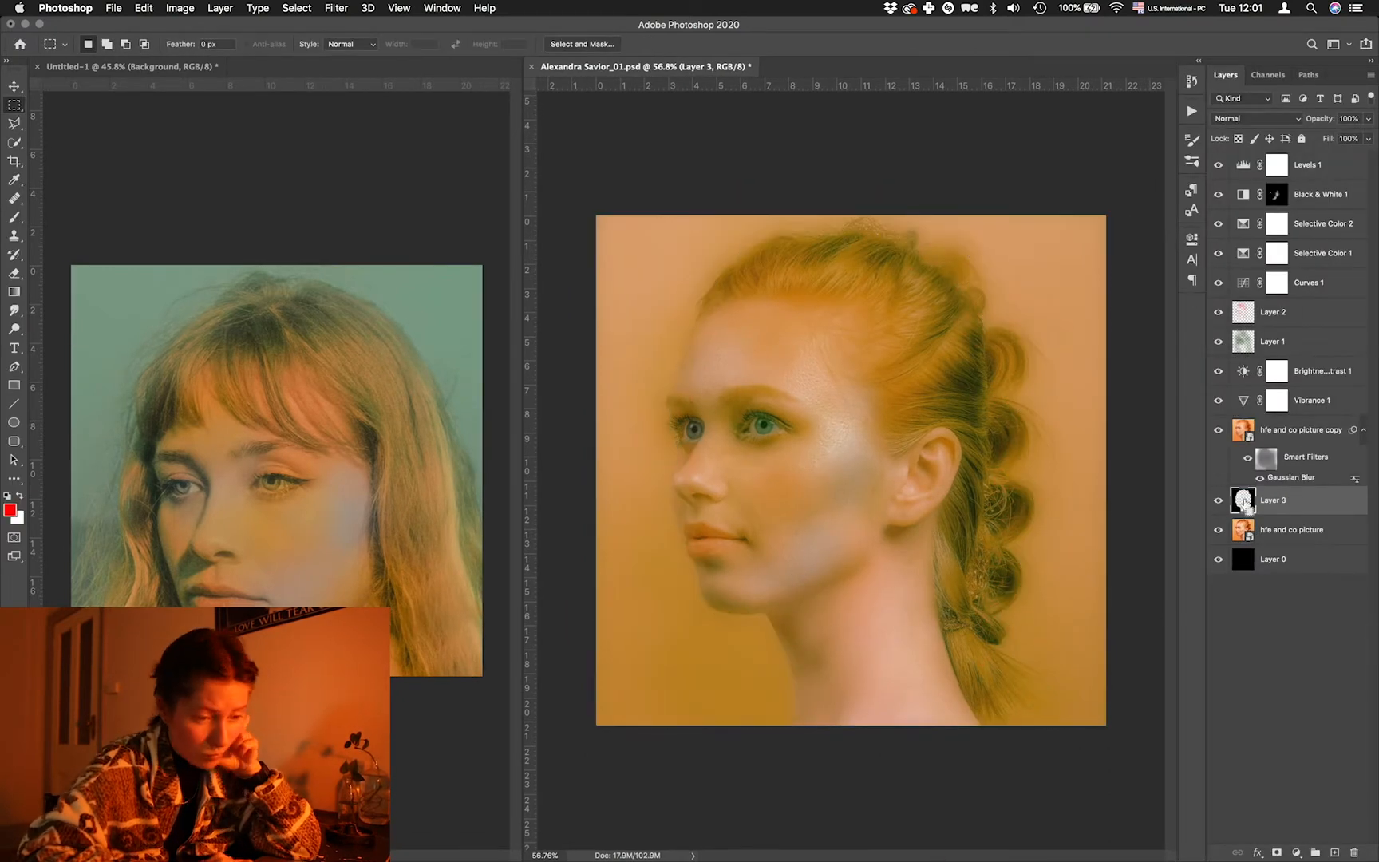
pyautogui.keyDown('super'); pyautogui.click(1243, 502); pyautogui.keyUp('super')
pyautogui.click(1296, 853)
pyautogui.click(1292, 693)
pyautogui.click(1095, 543)
pyautogui.click(1165, 226)
pyautogui.press('super+z')
# - Move Layer 3 above the blurred picture copy and clip a Hue/Saturation layer with a shifted hue to it
pyautogui.moveTo(1273, 501); pyautogui.dragTo(1273, 416)
pyautogui.click(1296, 852)
pyautogui.click(1292, 695)
pyautogui.click(1068, 533)
pyautogui.moveTo(1093, 335)
pyautogui.mouseDown()
pyautogui.moveTo(1044, 335)
pyautogui.moveTo(1142, 330)
pyautogui.moveTo(1117, 354)
pyautogui.moveTo(1066, 330)
pyautogui.mouseUp()
# - Add a Selective Color layer clipped to Layer 3 and choose a muted dark green for the clipped Soft Light colour fill
pyautogui.click(1296, 852)
pyautogui.click(1302, 824)
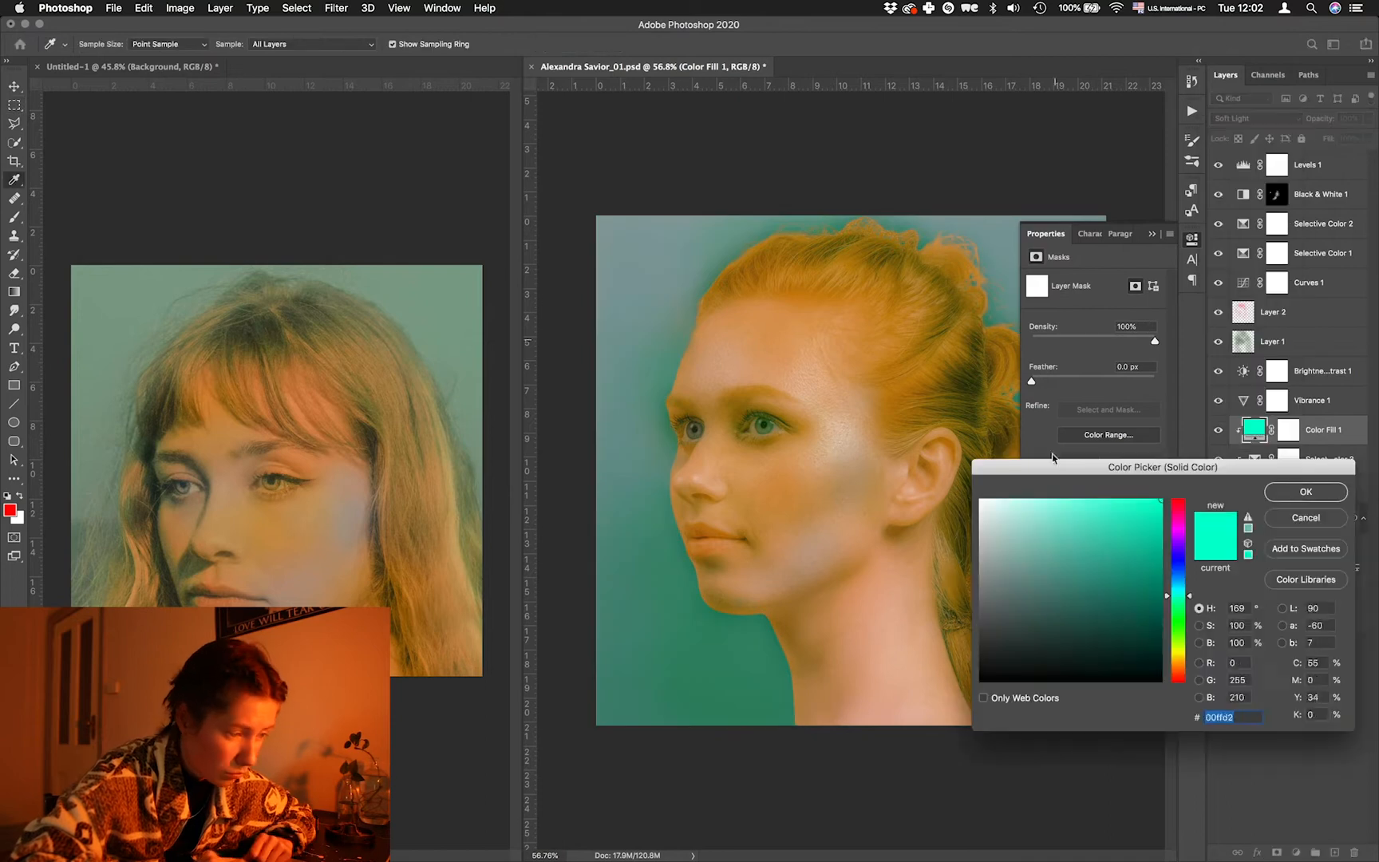
pyautogui.click(1092, 587)
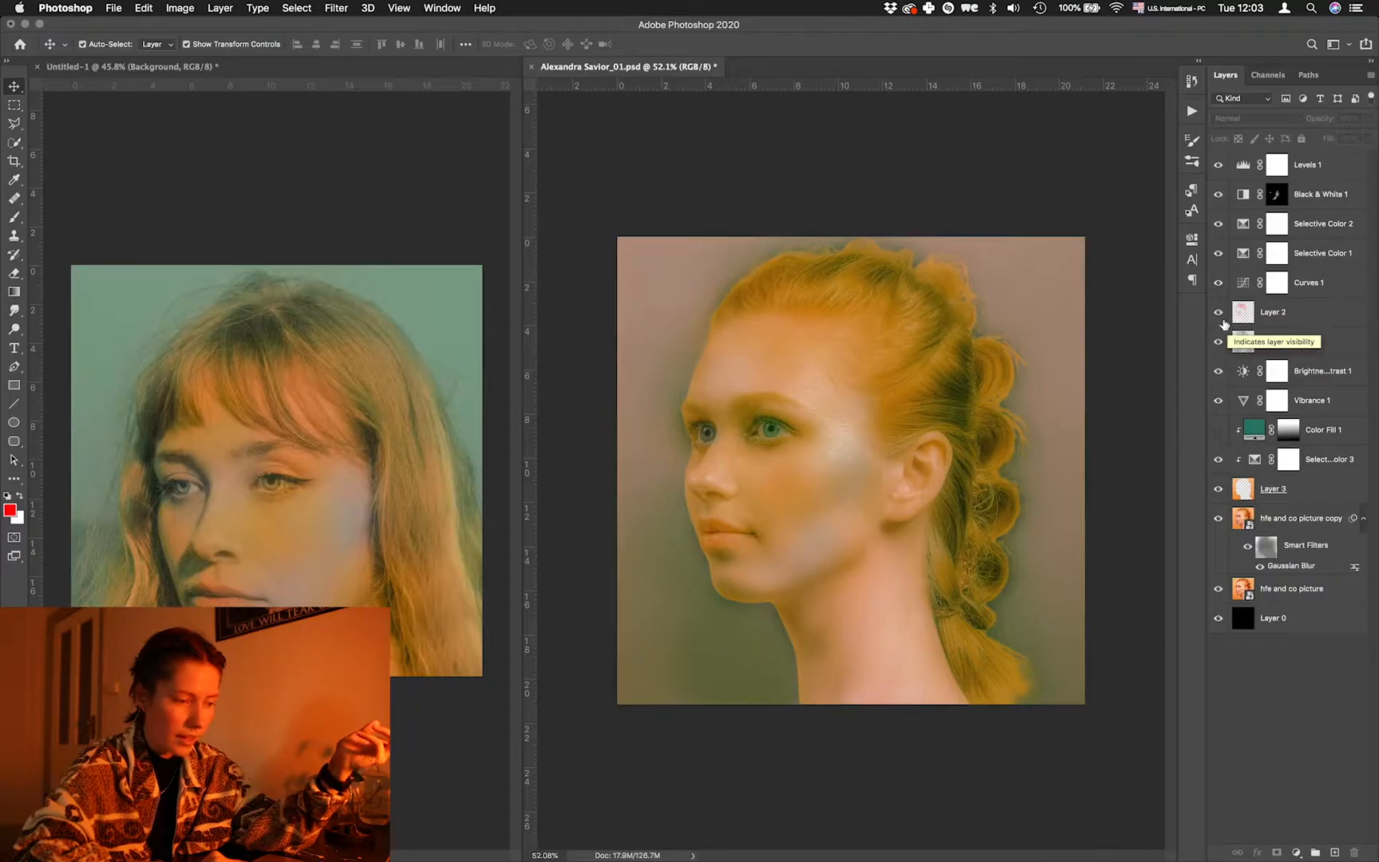
# - Compare the portrait with and without the painted Layer 2 and Layer 1
pyautogui.click(1219, 312)
pyautogui.click(1219, 342)
pyautogui.click(1218, 341)
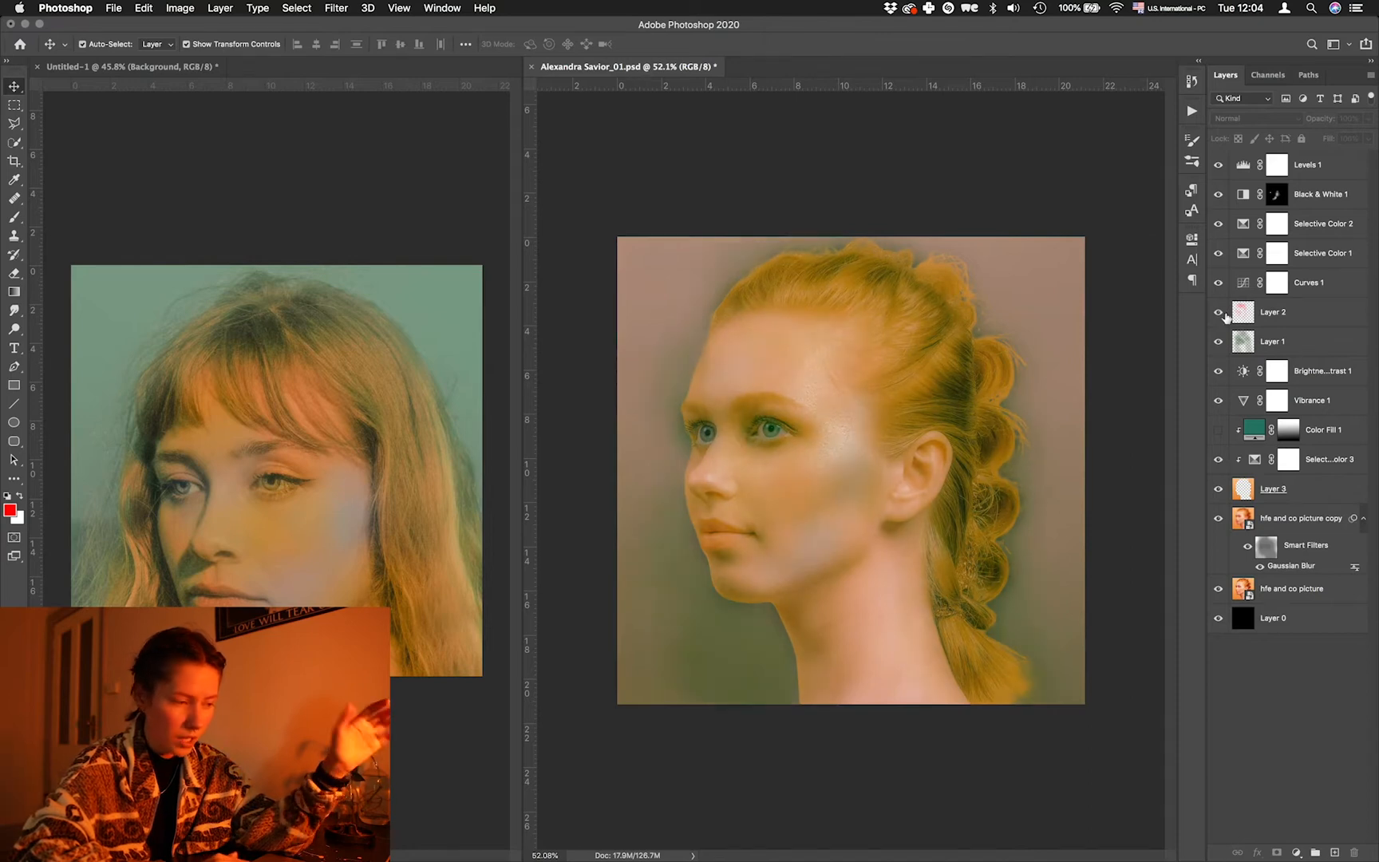
pyautogui.click(1218, 312)
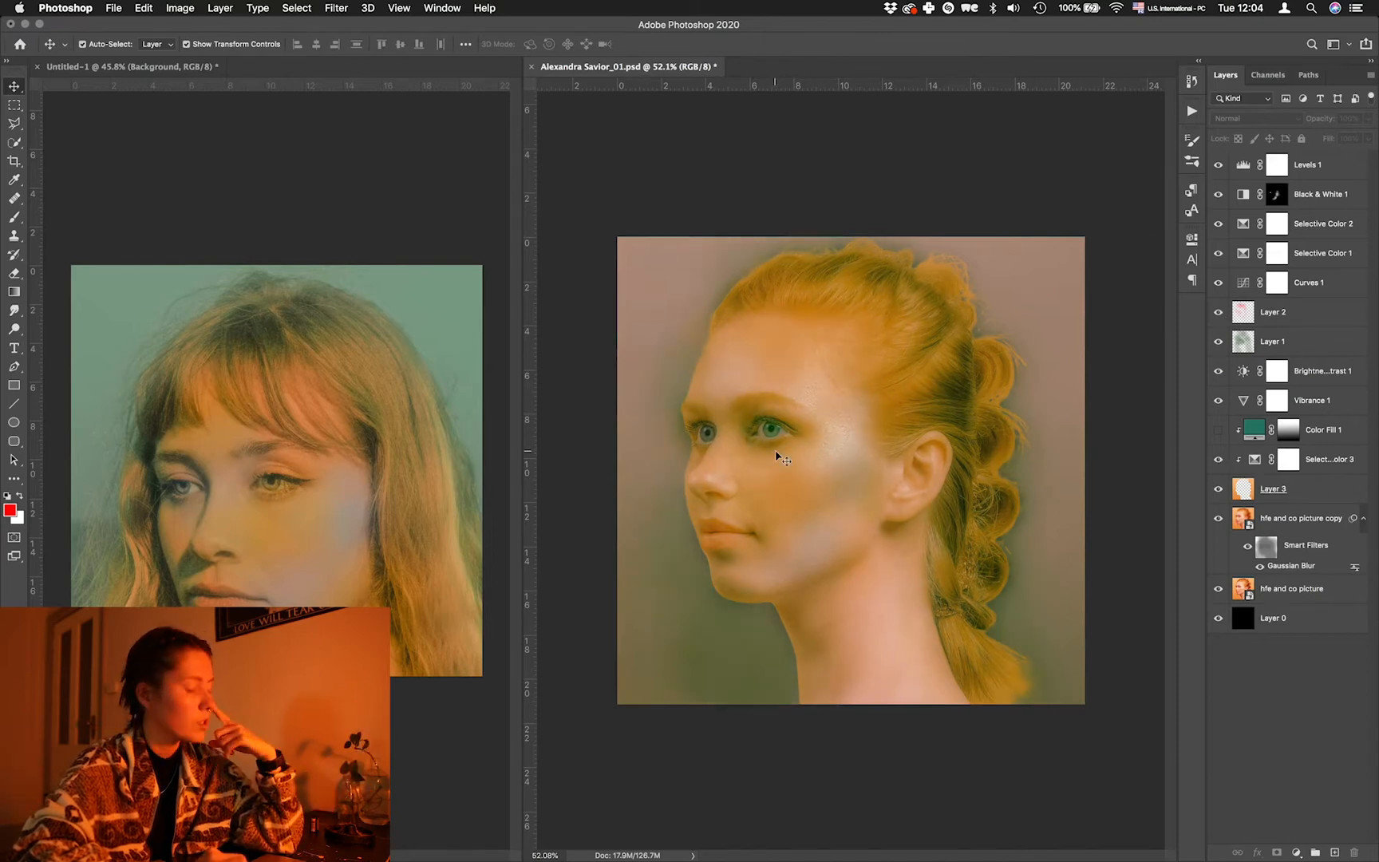
# - Add a Selective Color adjustment layer above Levels 1 and raise the black amount of its Blacks
pyautogui.click(1276, 230)
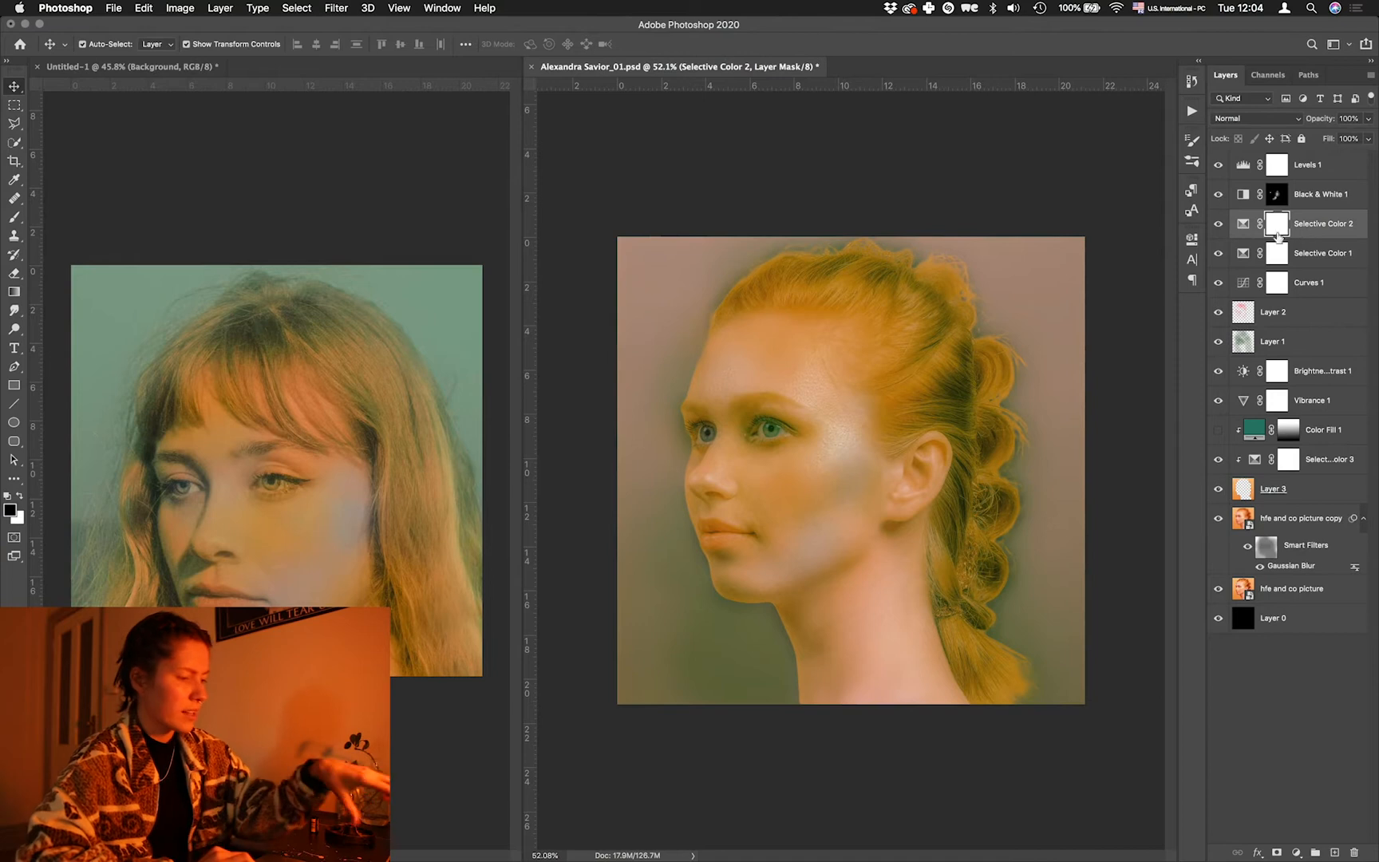
pyautogui.click(1301, 166)
pyautogui.click(1296, 852)
pyautogui.click(1285, 830)
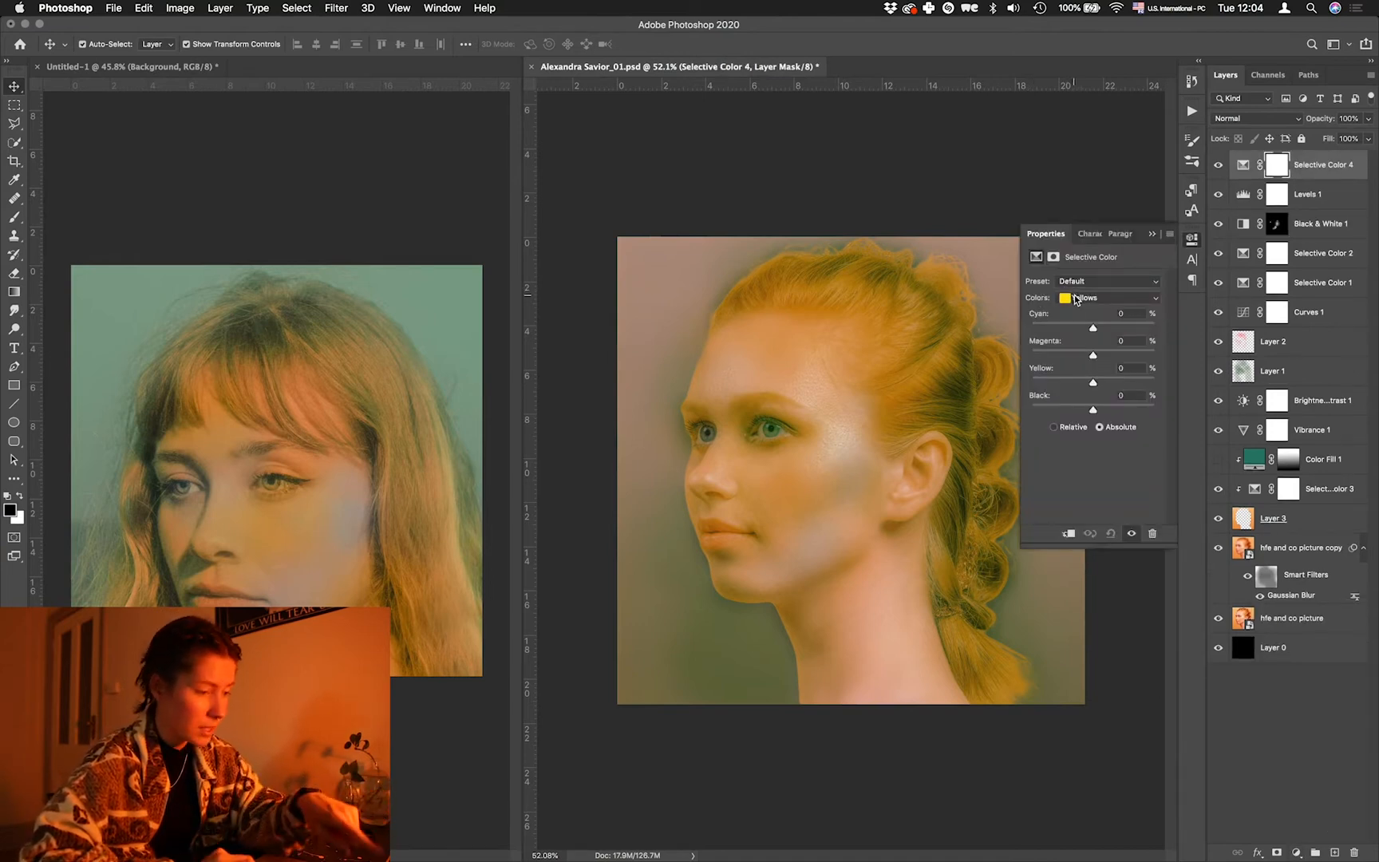
pyautogui.click(1074, 297)
pyautogui.click(1104, 372)
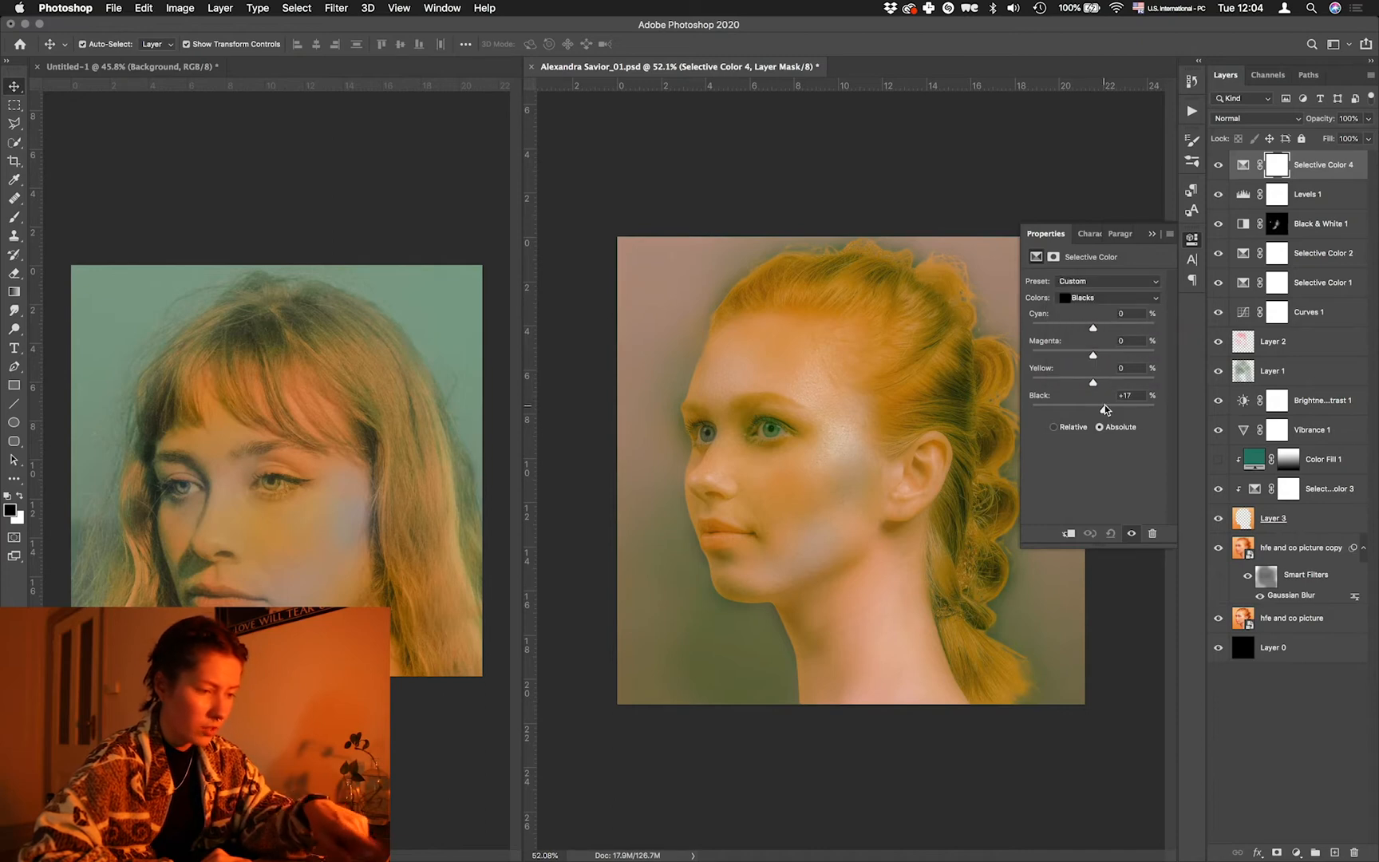
# - Move Selective Color 4 below Levels 1 and set the black amount of its Blacks to +14
pyautogui.moveTo(1287, 174); pyautogui.dragTo(1298, 223)
pyautogui.moveTo(1110, 412); pyautogui.dragTo(1114, 412)
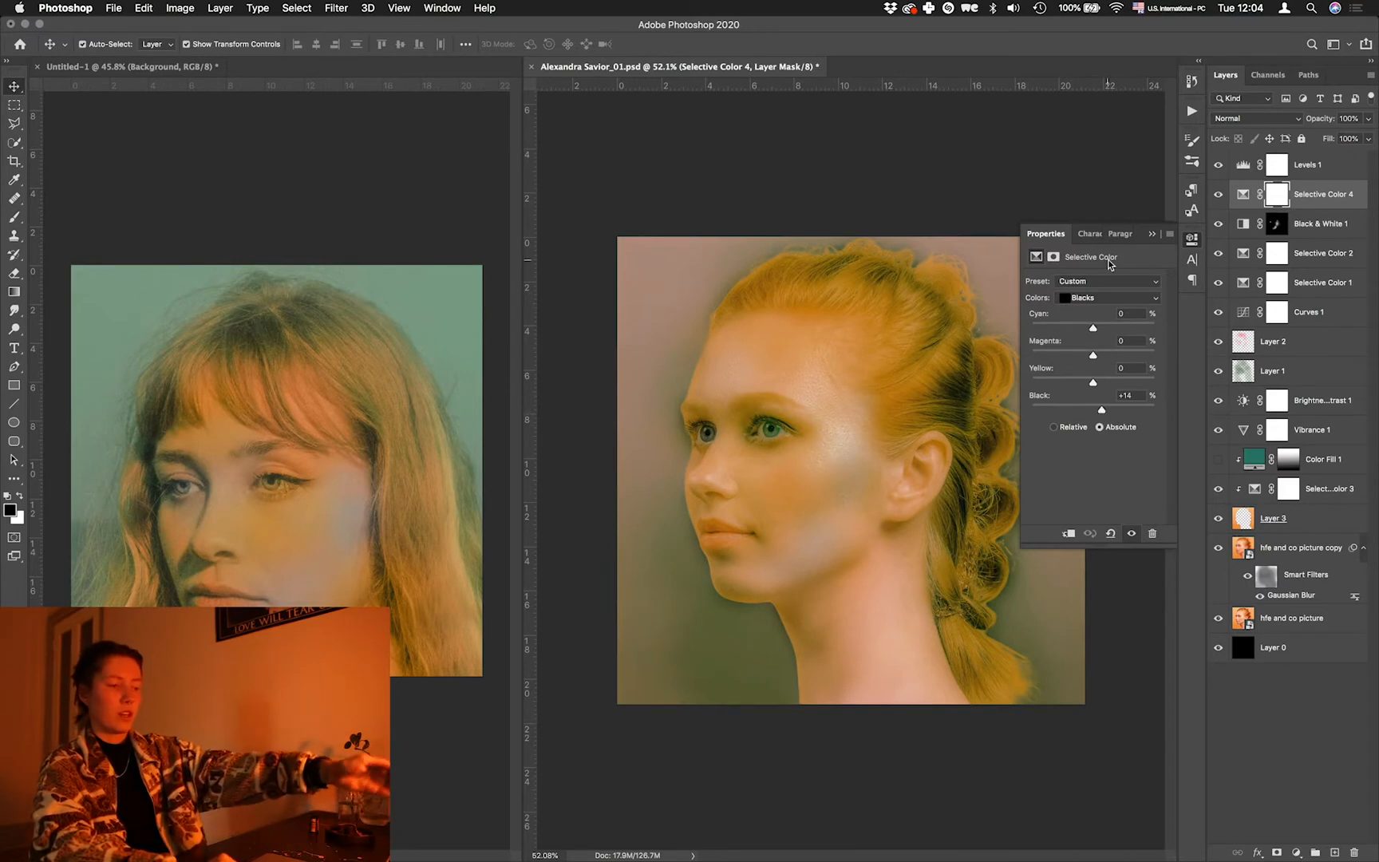
pyautogui.click(1153, 233)
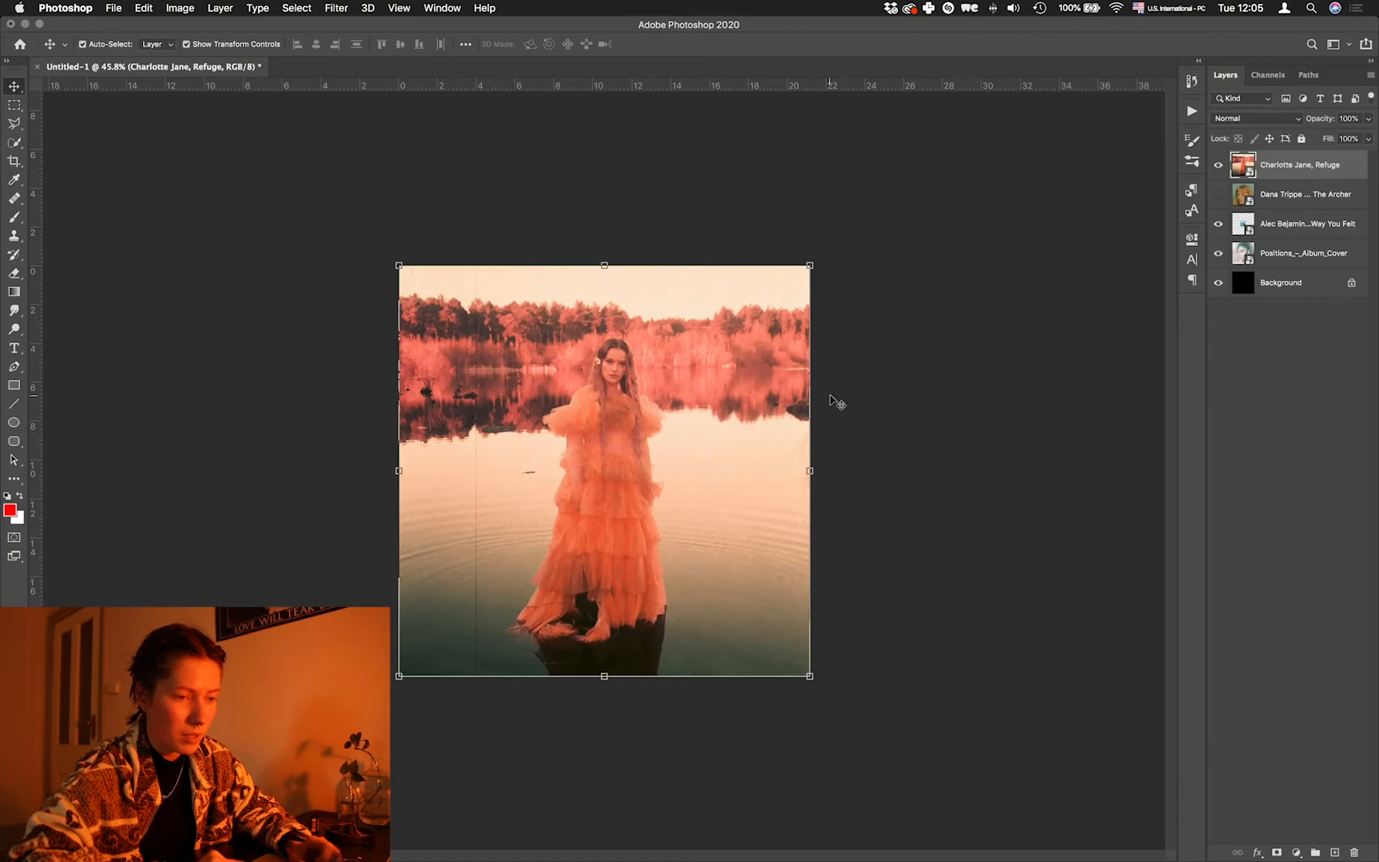
pyautogui.moveTo(812, 245); pyautogui.dragTo(812, 289)
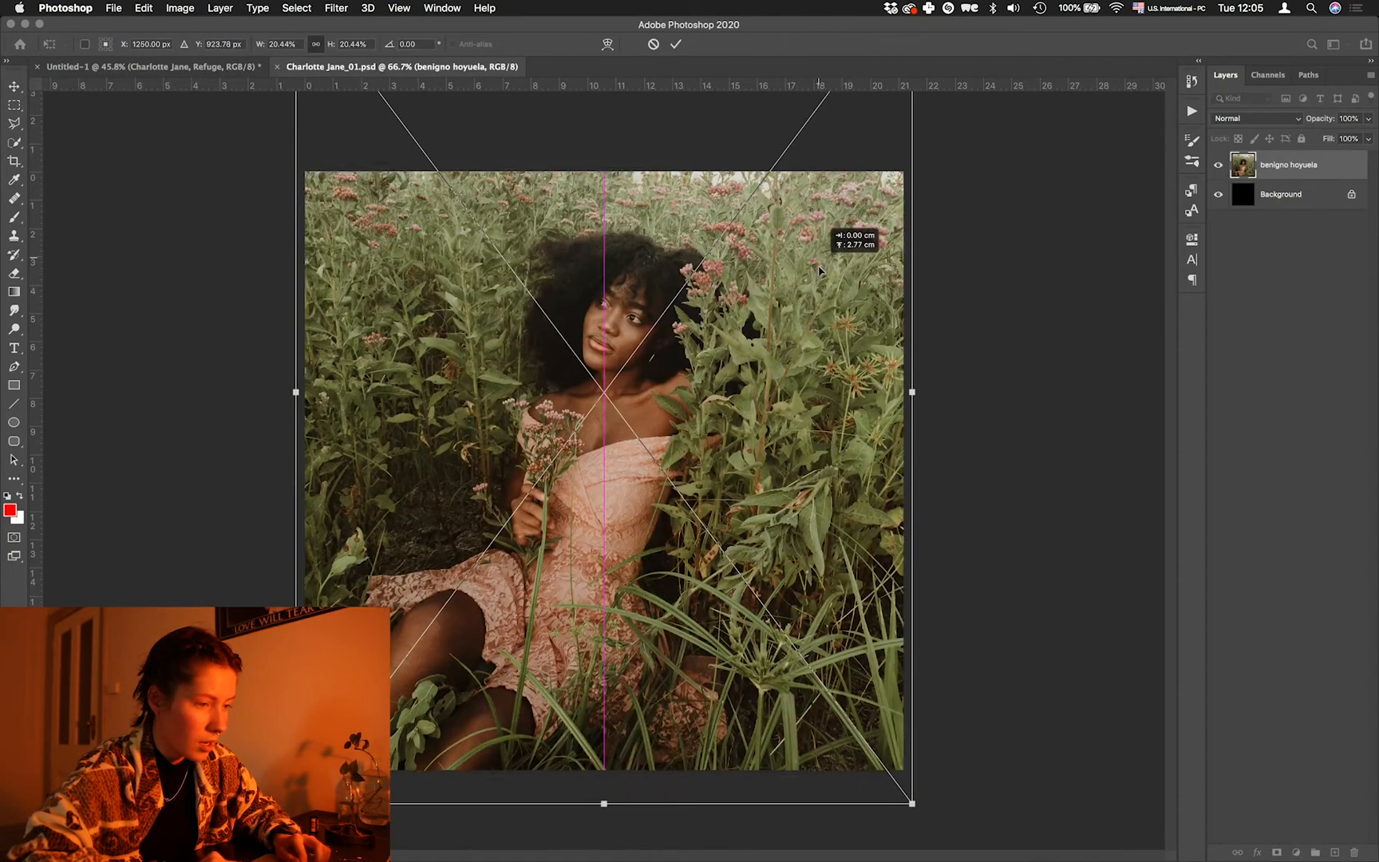
pyautogui.press('Return')
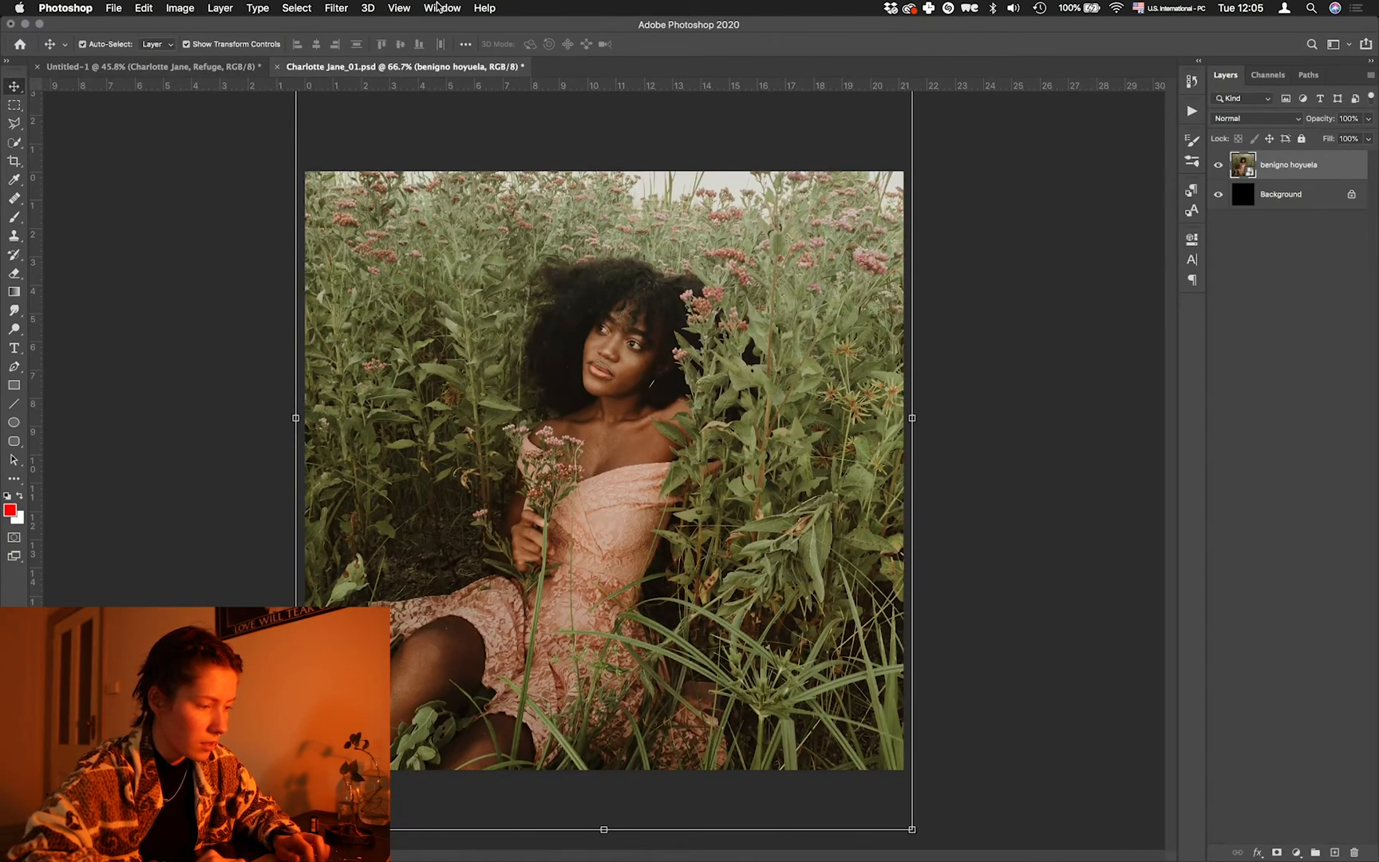
# - Arrange Untitled-1 and Charlotte Jane_01.psd vertically side by side so the album cover sits next to the photo
pyautogui.click(212, 68)
pyautogui.click(443, 8)
pyautogui.moveTo(521, 27)
pyautogui.click(660, 70)
# - Examine the red forest infrared film photo in the browser's image results and the Refuge cover in Untitled-1 as colour references
pyautogui.click(604, 337)
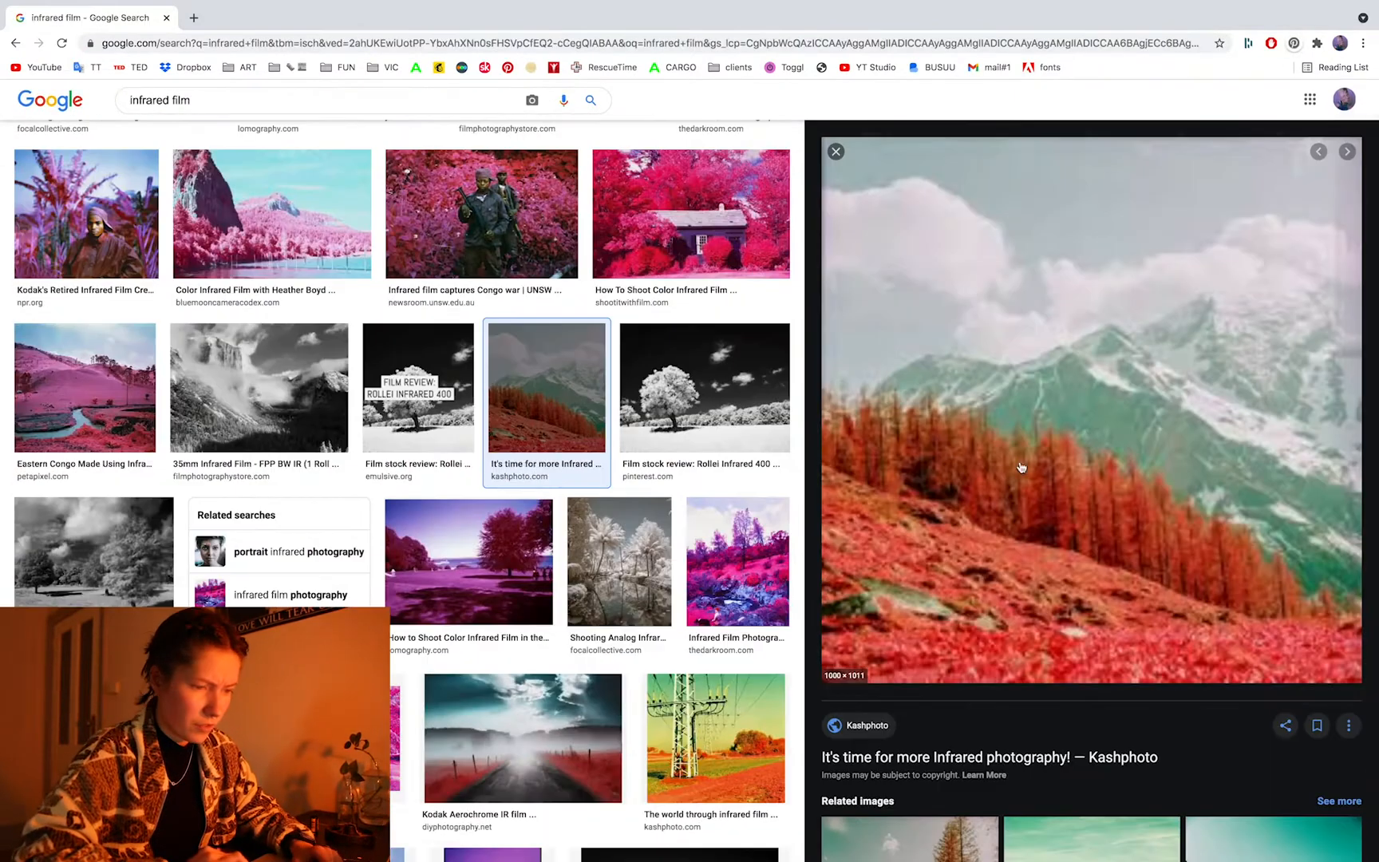
pyautogui.scroll(-10, 627, 545)
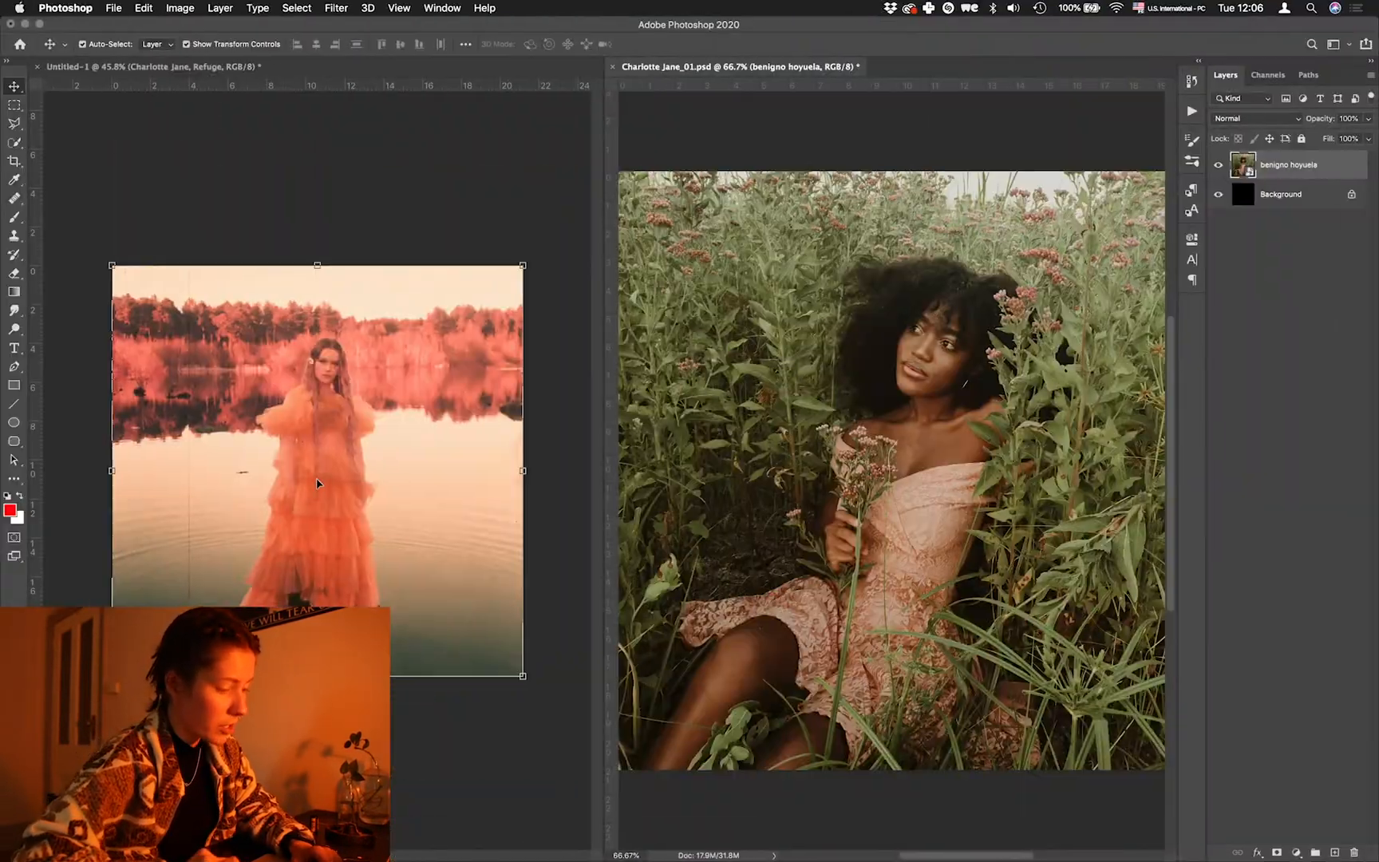
pyautogui.click(415, 757)
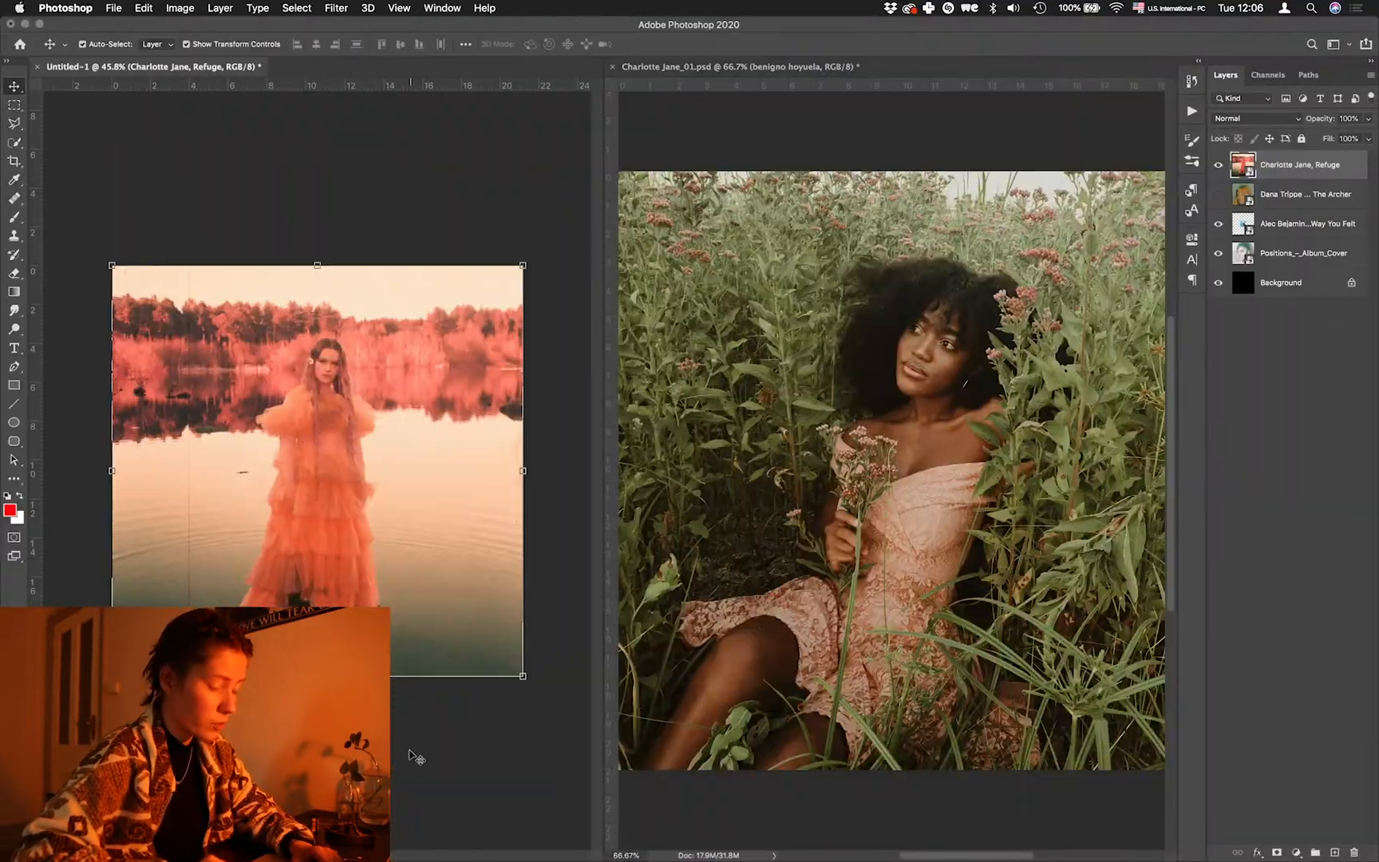
pyautogui.click(411, 754)
pyautogui.scroll(2, 204, 267)
# - Lock the position of the flower-field photo layer and add a Hue/Saturation adjustment layer above it
pyautogui.click(930, 509)
pyautogui.click(1270, 138)
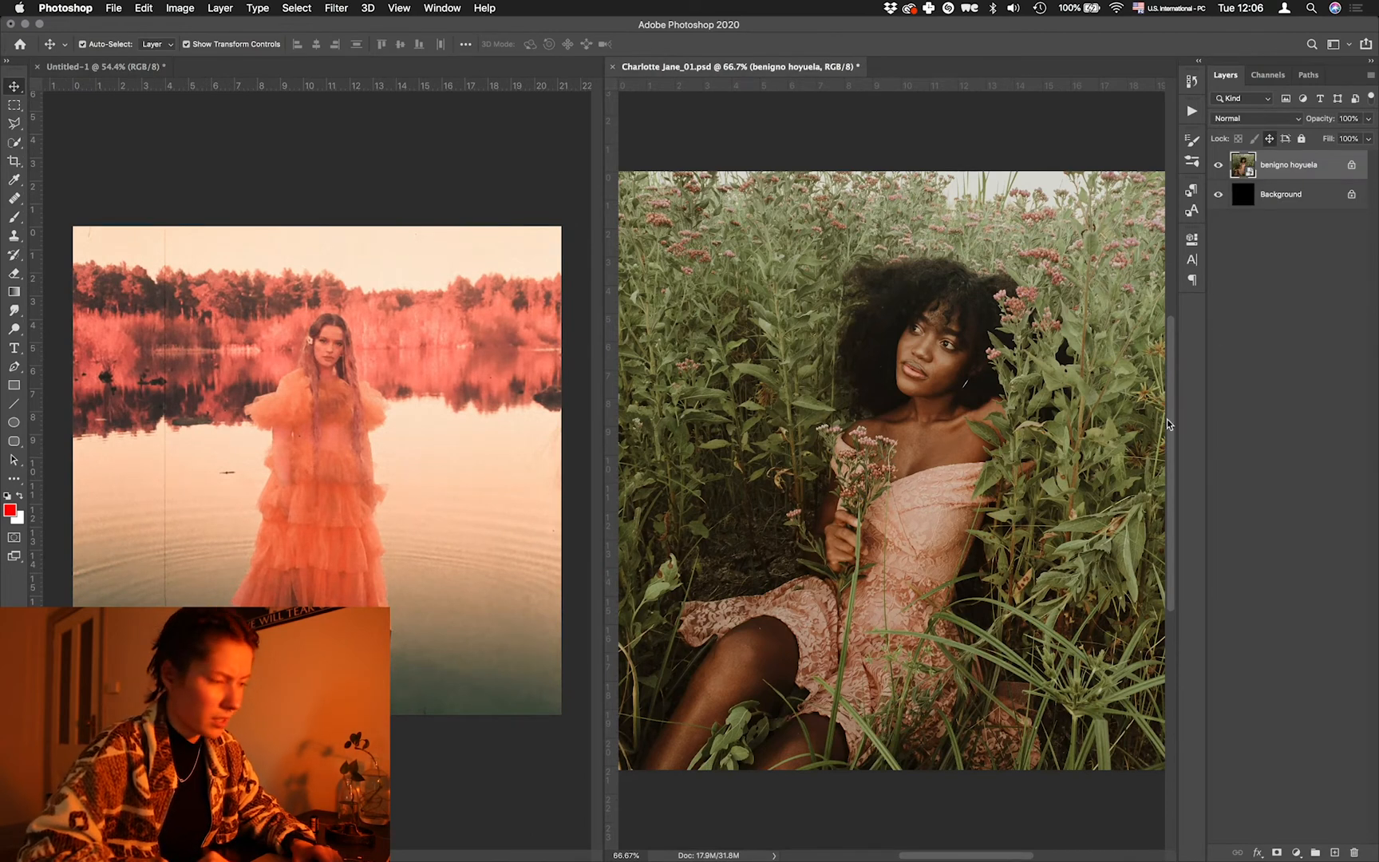
pyautogui.click(1296, 852)
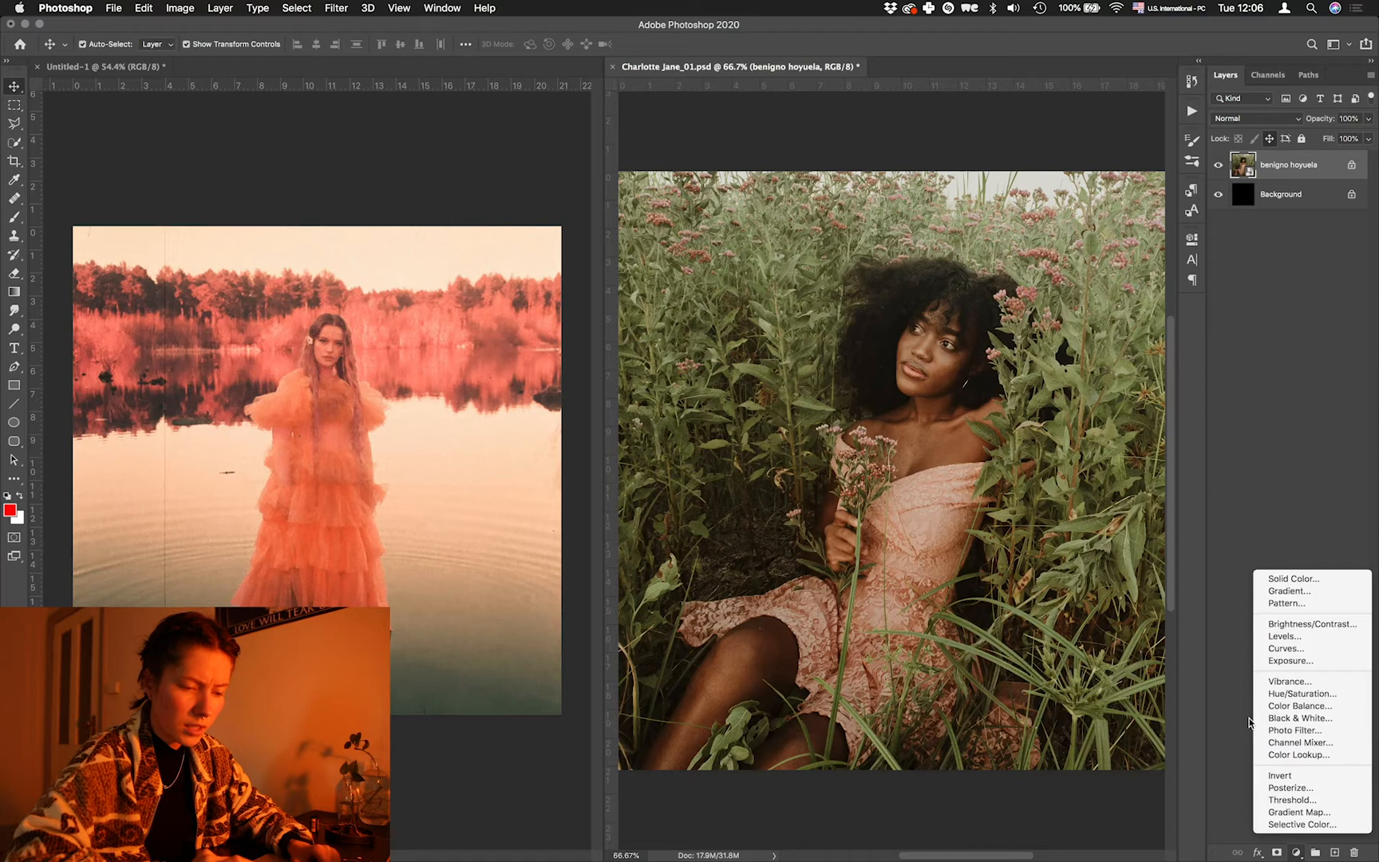
pyautogui.click(1290, 694)
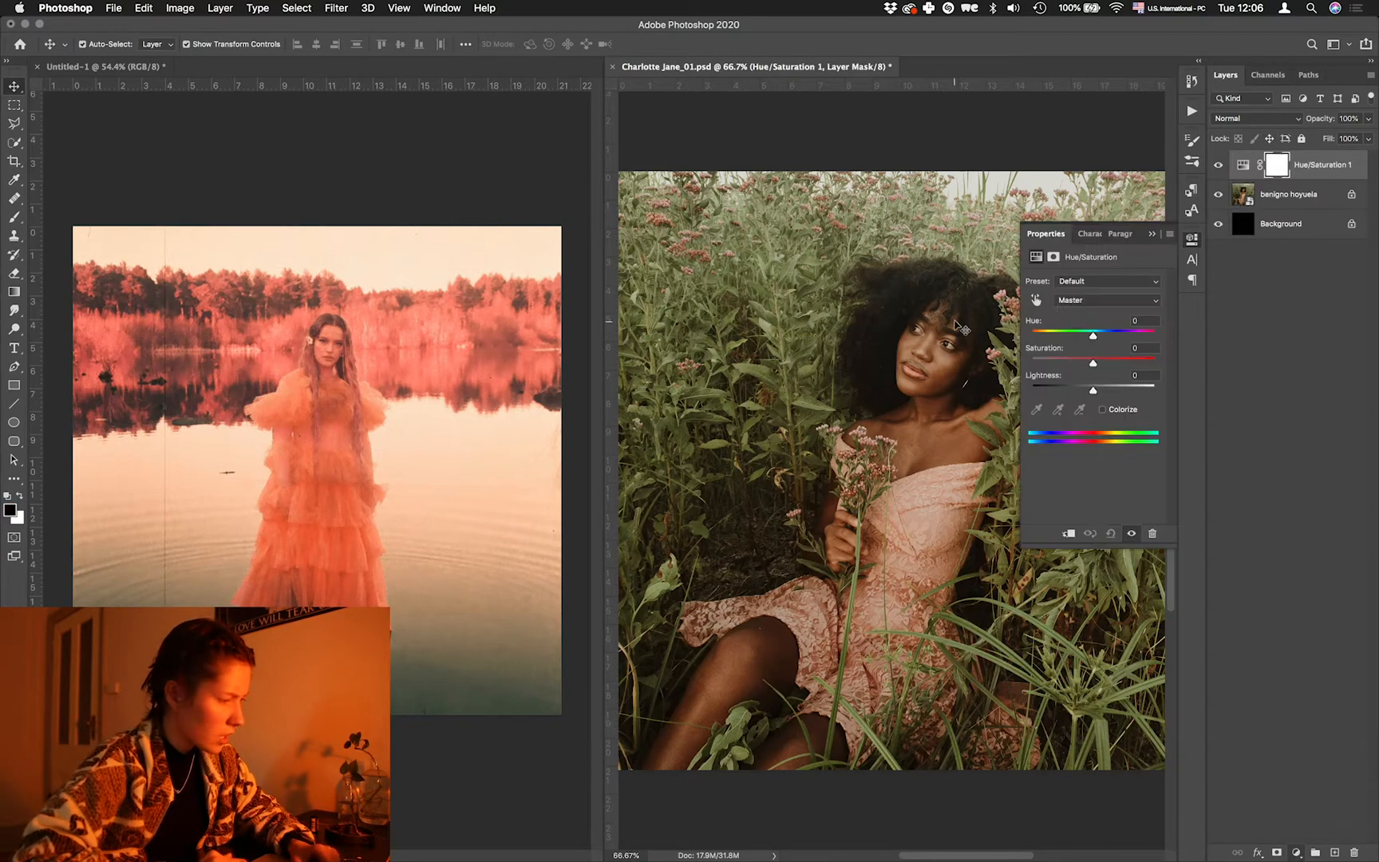
# - Sample the green foliage to target Yellows, shift their hue to about -41 and set the range's lower bounds to 23°/53°
pyautogui.click(1038, 299)
pyautogui.click(793, 279)
pyautogui.moveTo(1092, 335)
pyautogui.mouseDown()
pyautogui.moveTo(1063, 336)
pyautogui.moveTo(1089, 341)
pyautogui.moveTo(1069, 348)
pyautogui.mouseUp()
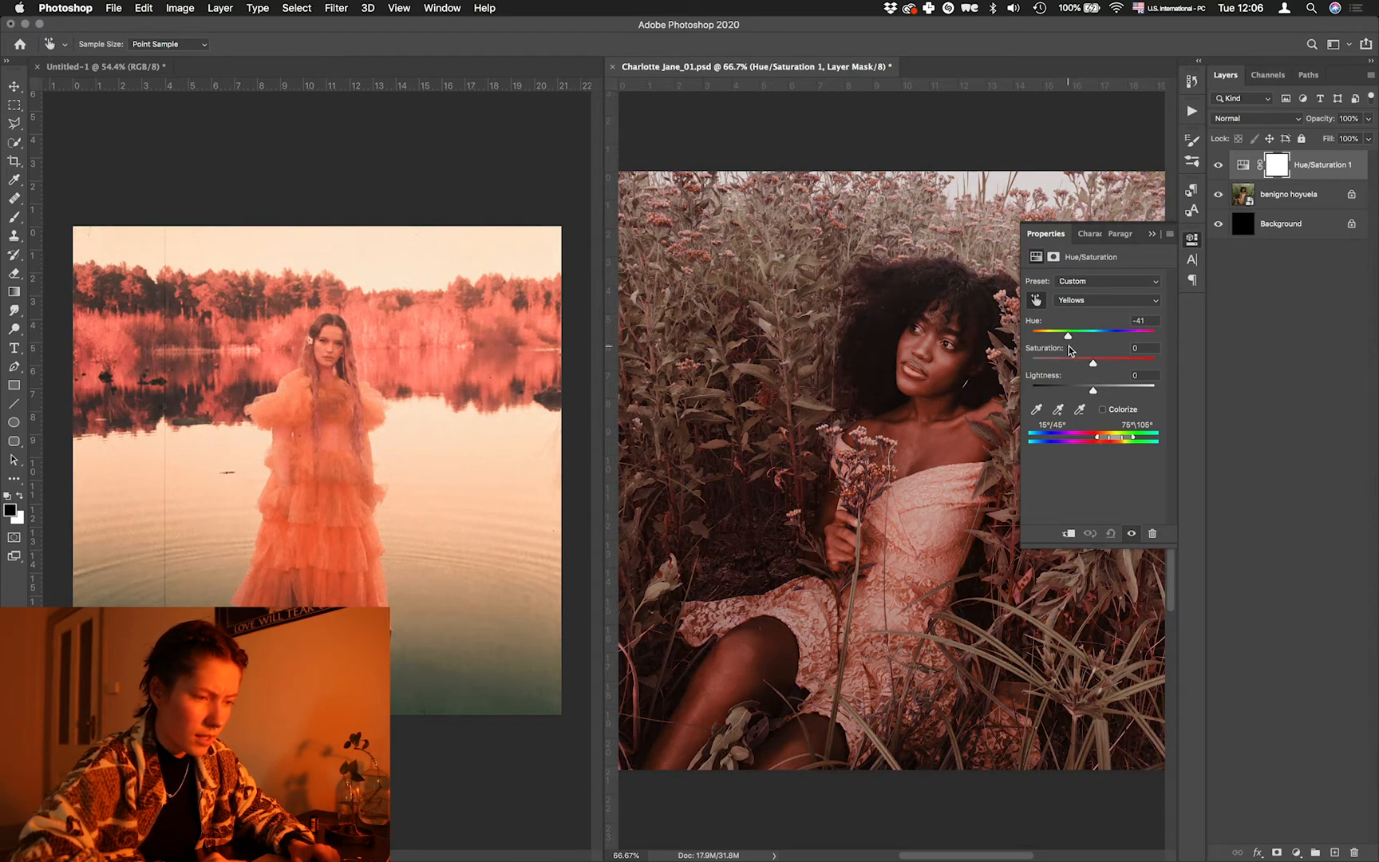
pyautogui.moveTo(1104, 444); pyautogui.dragTo(1110, 443)
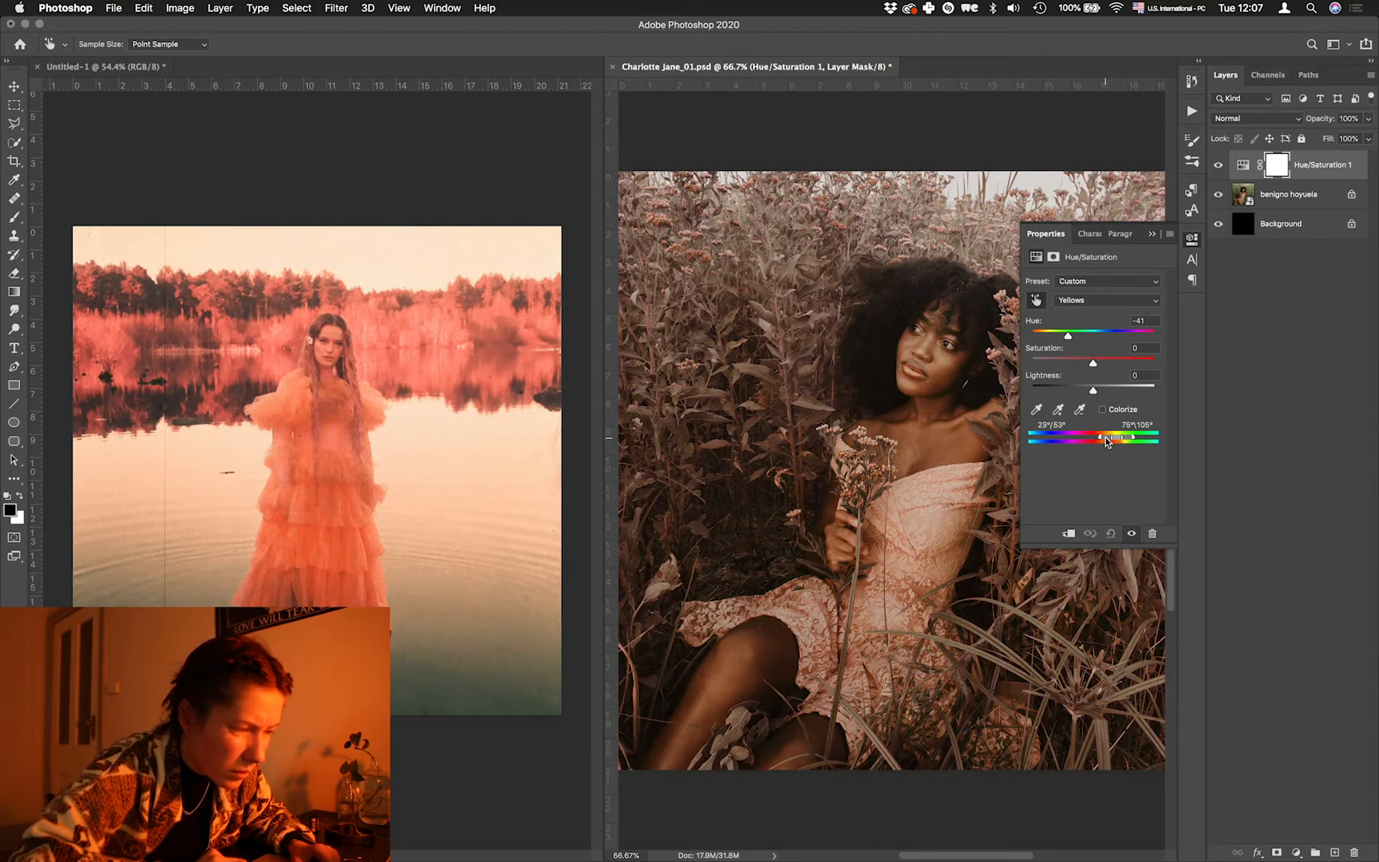
pyautogui.moveTo(1063, 333); pyautogui.dragTo(1065, 336)
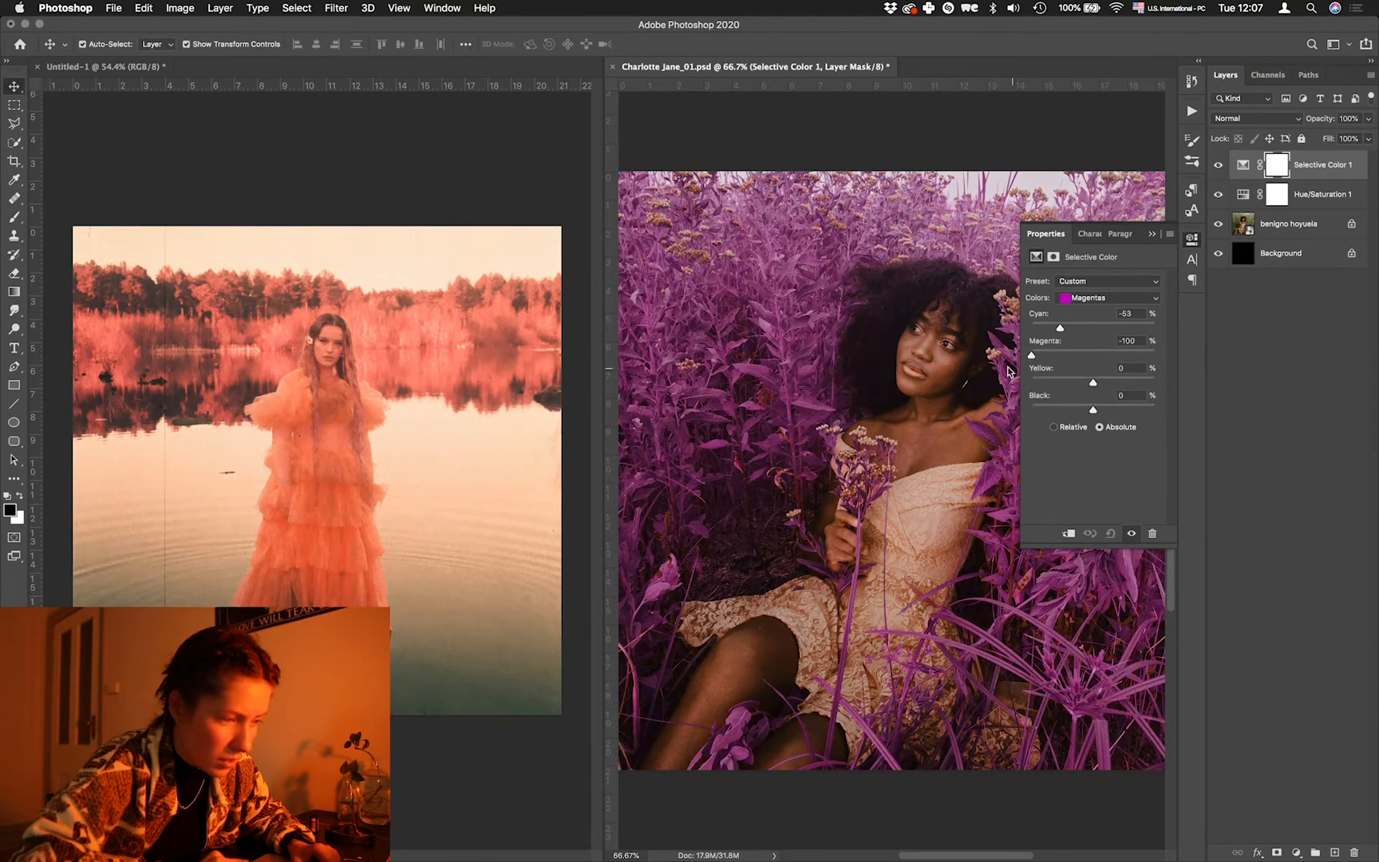
# - Adjust the yellow amount of the Magentas in Selective Color 1 and return to the lower adjustment layers
pyautogui.moveTo(1094, 381)
pyautogui.mouseDown()
pyautogui.moveTo(1073, 381)
pyautogui.moveTo(1094, 381)
pyautogui.mouseUp()
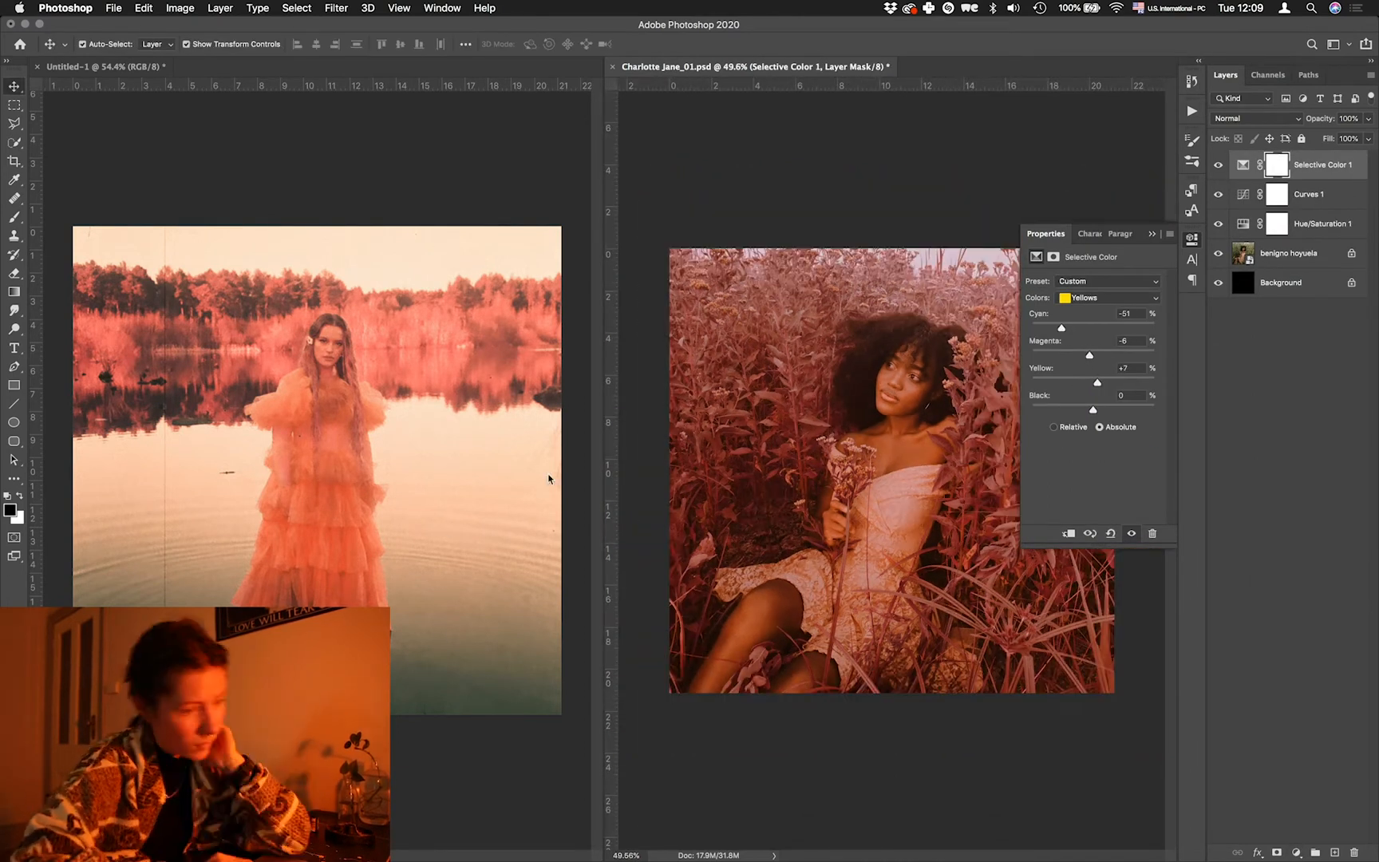
pyautogui.click(1243, 226)
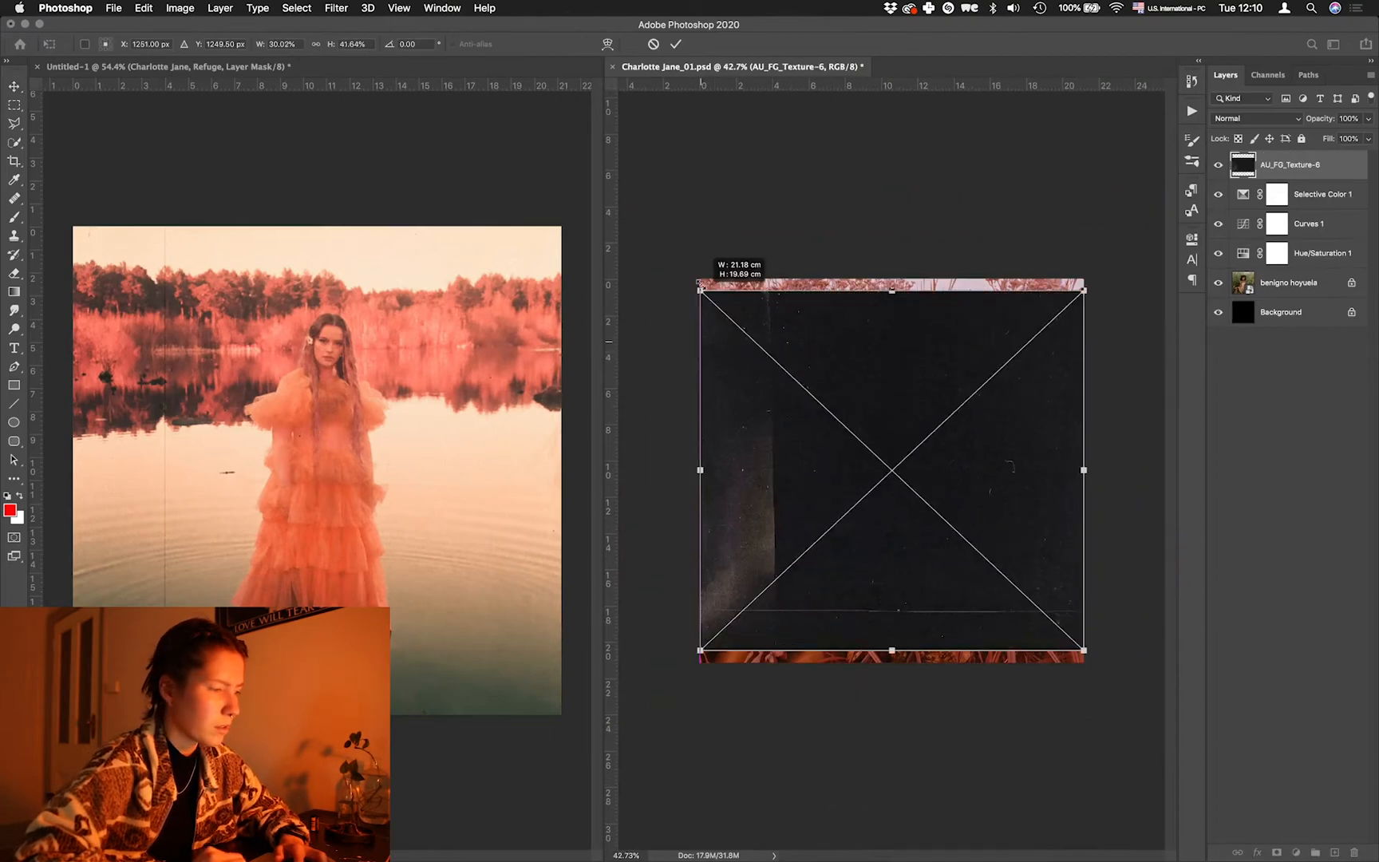
# - Stretch the placed AU_FG_Texture-6 to cover the whole canvas and change its blend mode so the photo shows through
pyautogui.moveTo(700, 284); pyautogui.dragTo(700, 278)
pyautogui.press('Return')
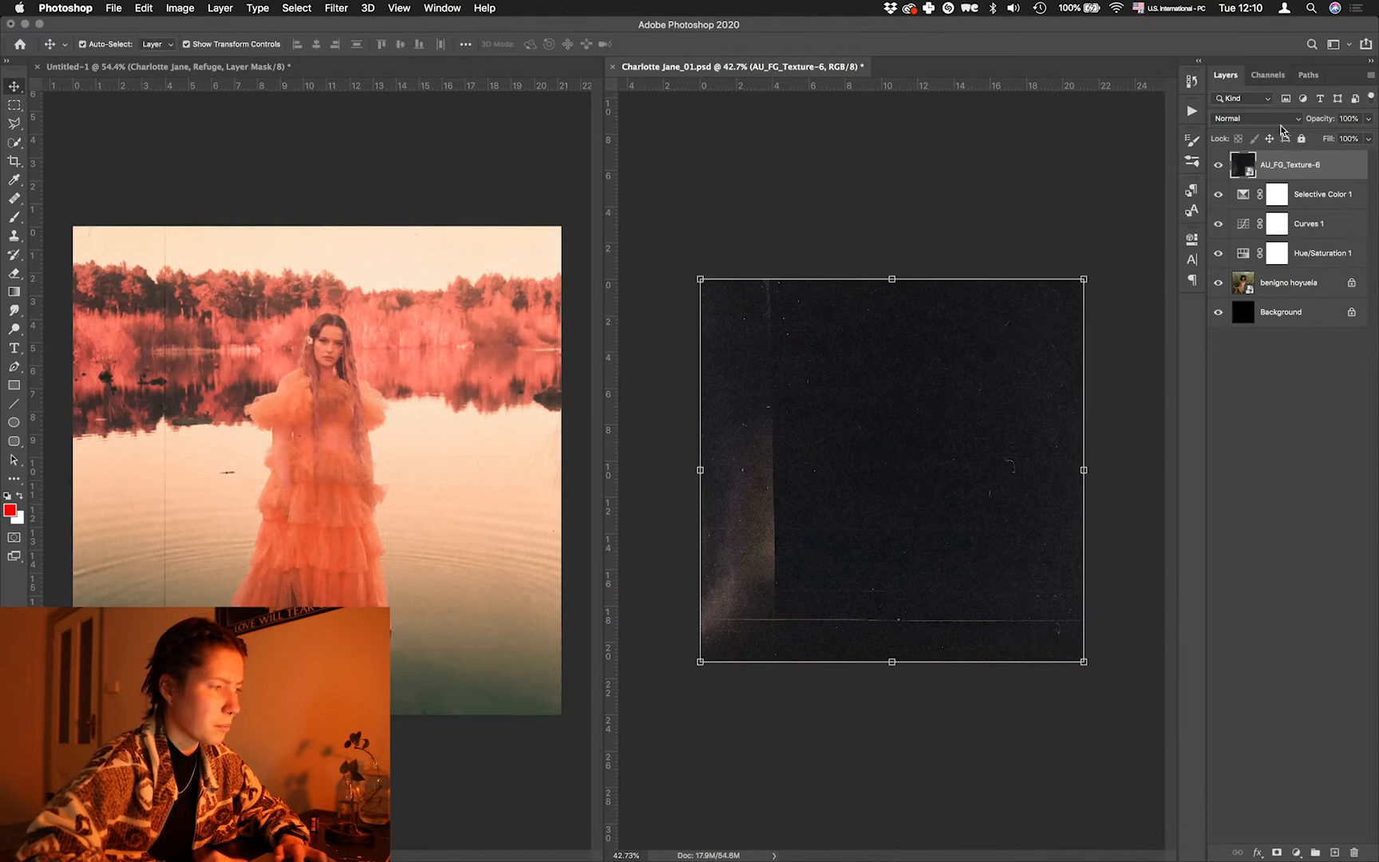
pyautogui.click(1273, 119)
pyautogui.click(1258, 222)
pyautogui.scroll(6, 925, 511)
pyautogui.scroll(2, 344, 527)
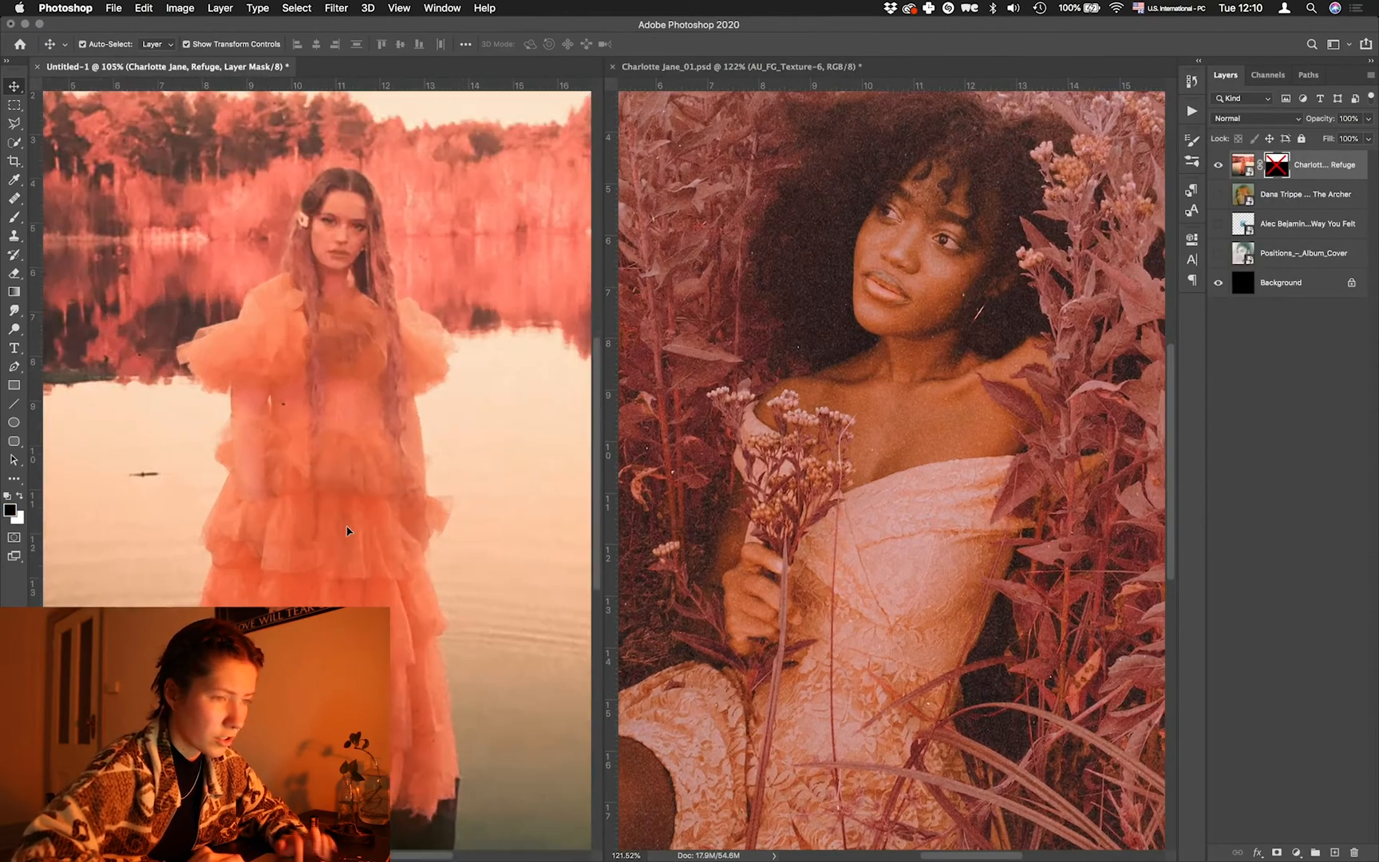
# - Duplicate the flower-field photo layer, unlock the copy and rasterize it
pyautogui.scroll(-4, 853, 463)
pyautogui.click(1309, 283)
pyautogui.press('super+j')
pyautogui.click(1352, 283)
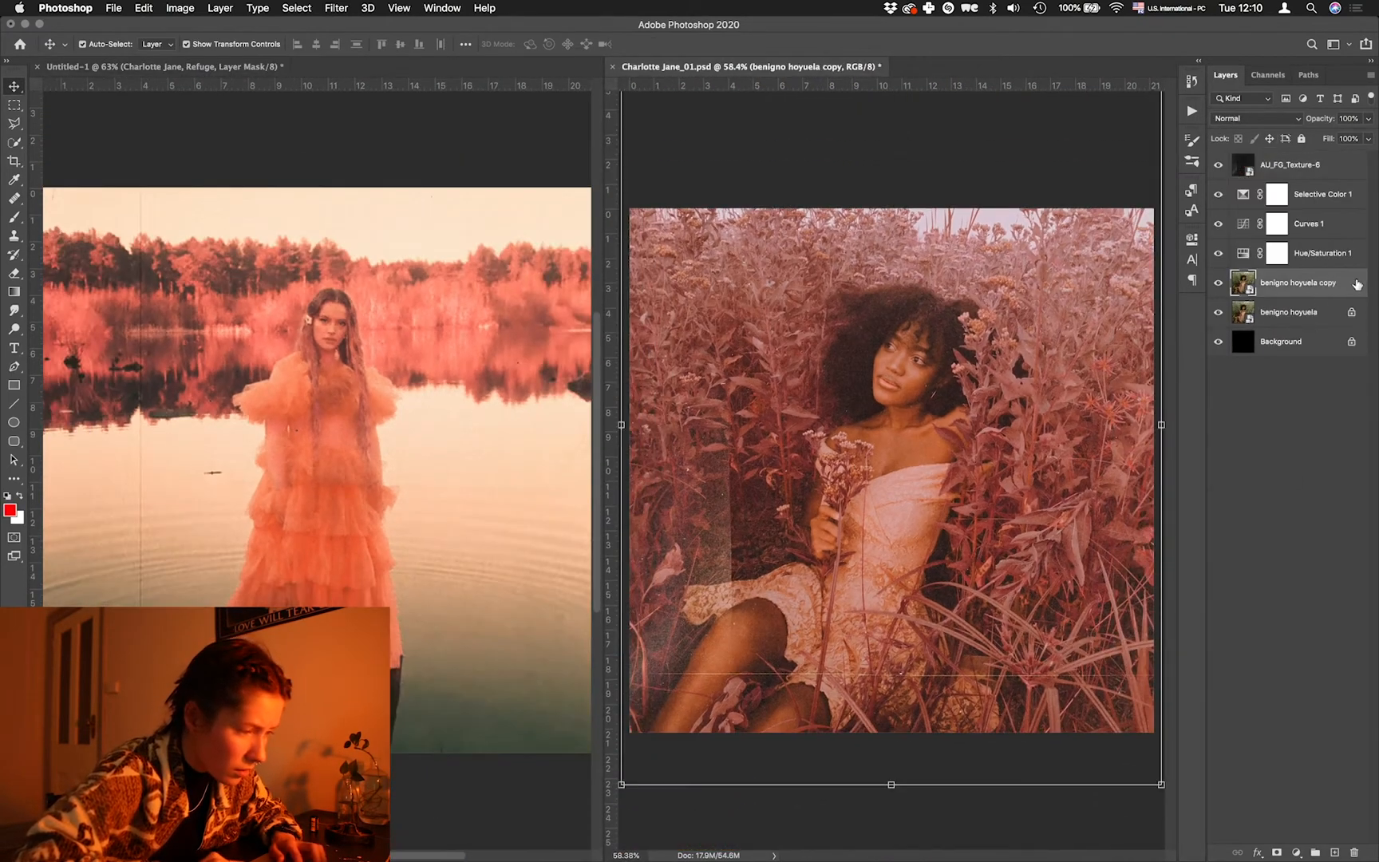
pyautogui.rightClick(1320, 282)
pyautogui.click(1245, 578)
# - Apply a Lens Blur with a radius of 4 to the duplicated photo layer
pyautogui.click(336, 8)
pyautogui.moveTo(383, 179)
pyautogui.click(576, 250)
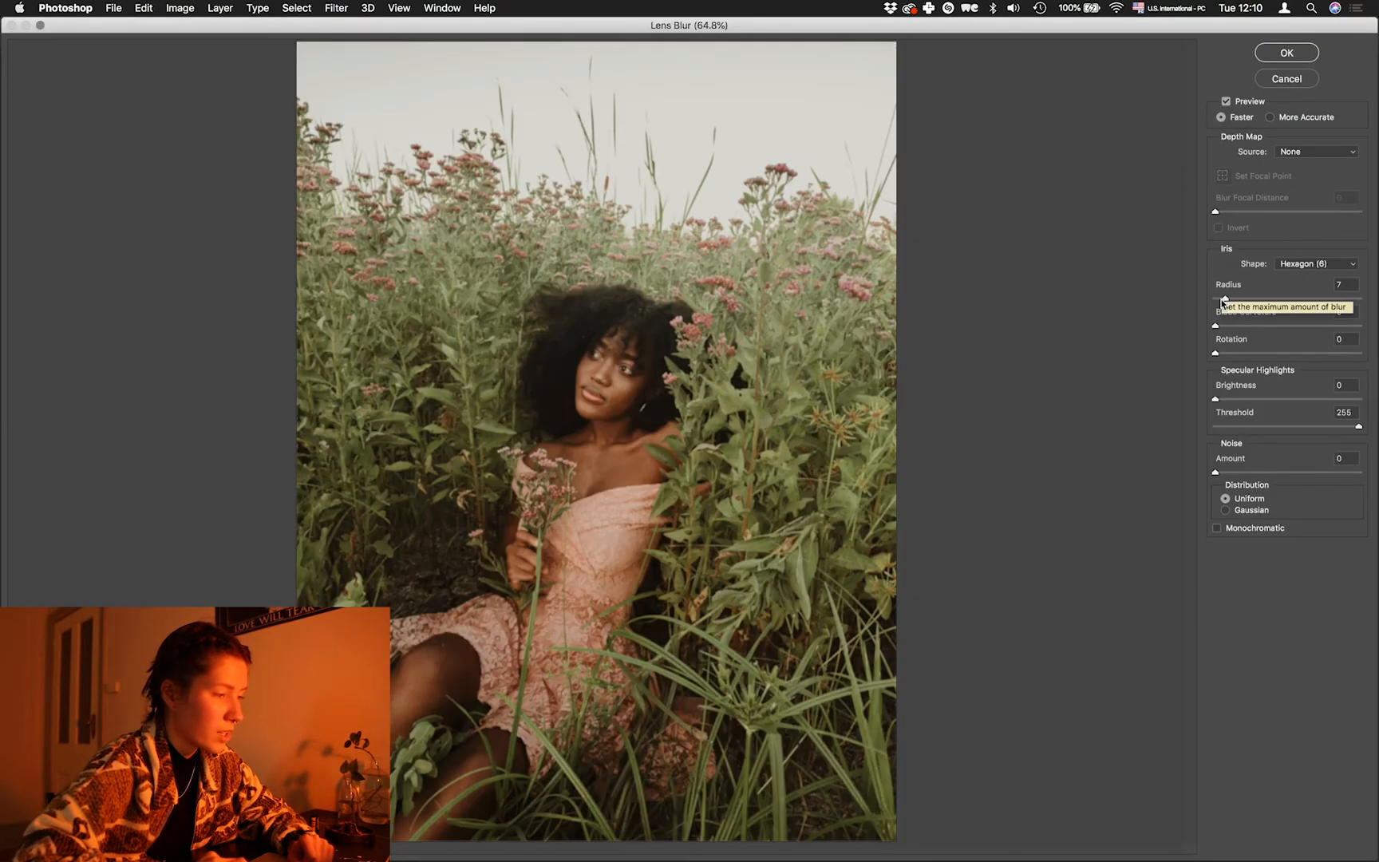
pyautogui.moveTo(1225, 301); pyautogui.dragTo(1220, 301)
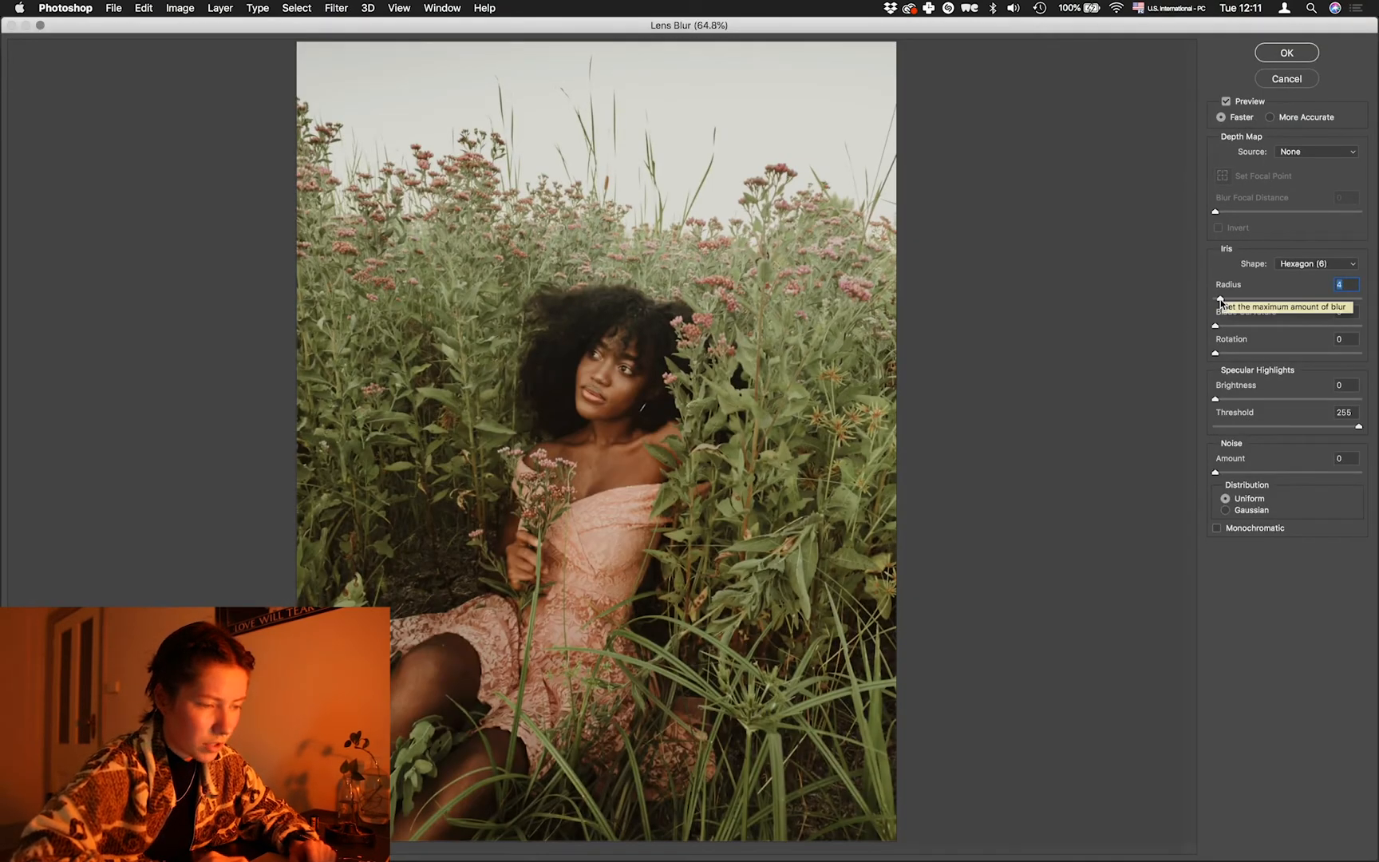
pyautogui.click(1288, 54)
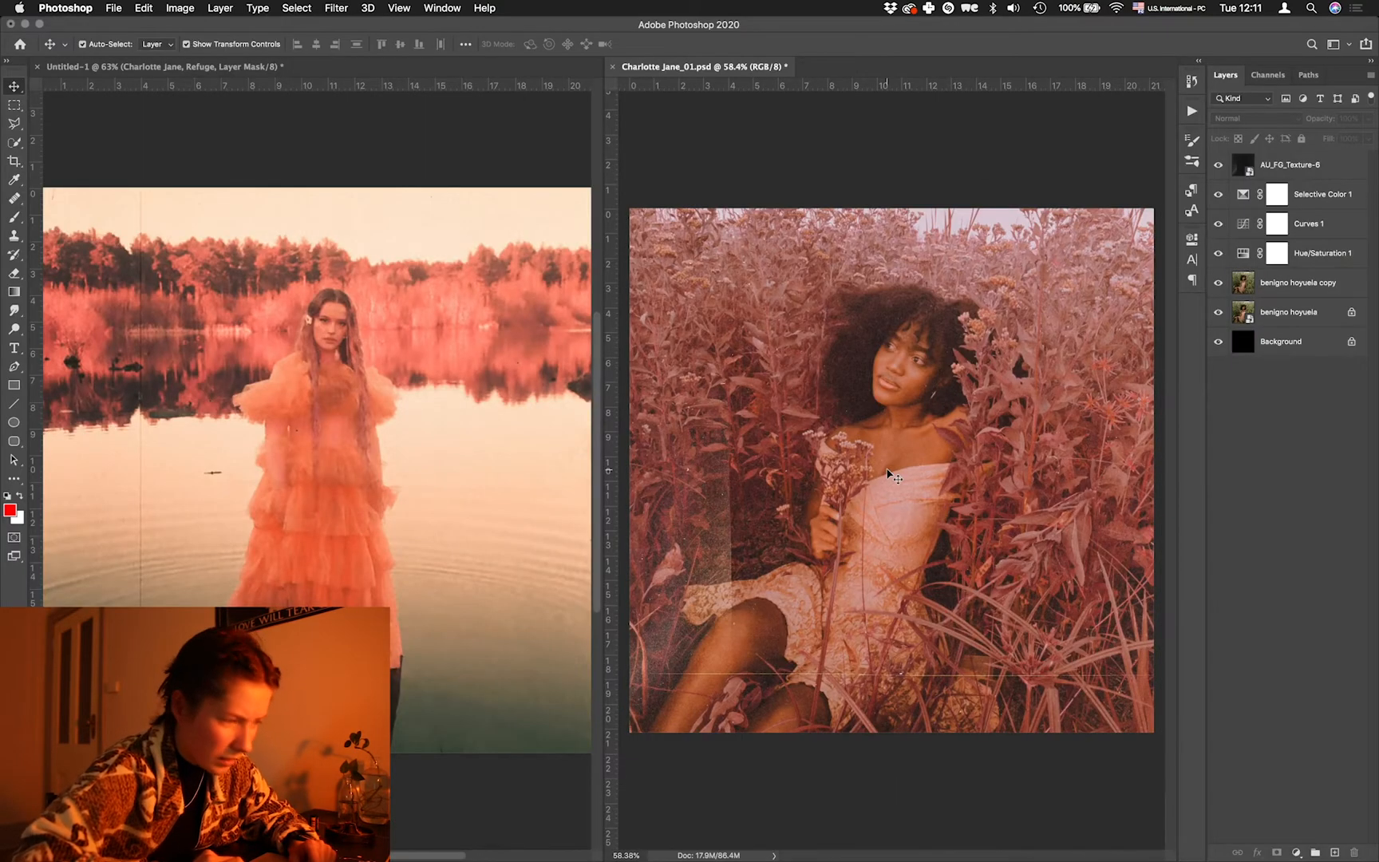
# - Above AU_FG_Texture-6, add a Hue/Saturation layer with a slightly lowered hue and a Curves adjustment layer over it
pyautogui.scroll(-2, 887, 470)
pyautogui.click(412, 440)
pyautogui.scroll(-2, 413, 441)
pyautogui.click(891, 526)
pyautogui.click(1296, 853)
pyautogui.click(1303, 694)
pyautogui.moveTo(1094, 335)
pyautogui.mouseDown()
pyautogui.moveTo(1090, 364)
pyautogui.moveTo(1086, 328)
pyautogui.mouseUp()
pyautogui.click(1295, 852)
pyautogui.click(1302, 646)
# - Add a Selective Color layer above Curves 2 and set its Neutrals to cyan -8, magenta +2 and yellow +5
pyautogui.click(1296, 853)
pyautogui.click(1309, 838)
pyautogui.click(1083, 298)
pyautogui.click(1081, 310)
pyautogui.click(1108, 298)
pyautogui.click(1086, 397)
pyautogui.moveTo(1093, 383); pyautogui.dragTo(1097, 382)
pyautogui.moveTo(1090, 355); pyautogui.dragTo(1094, 355)
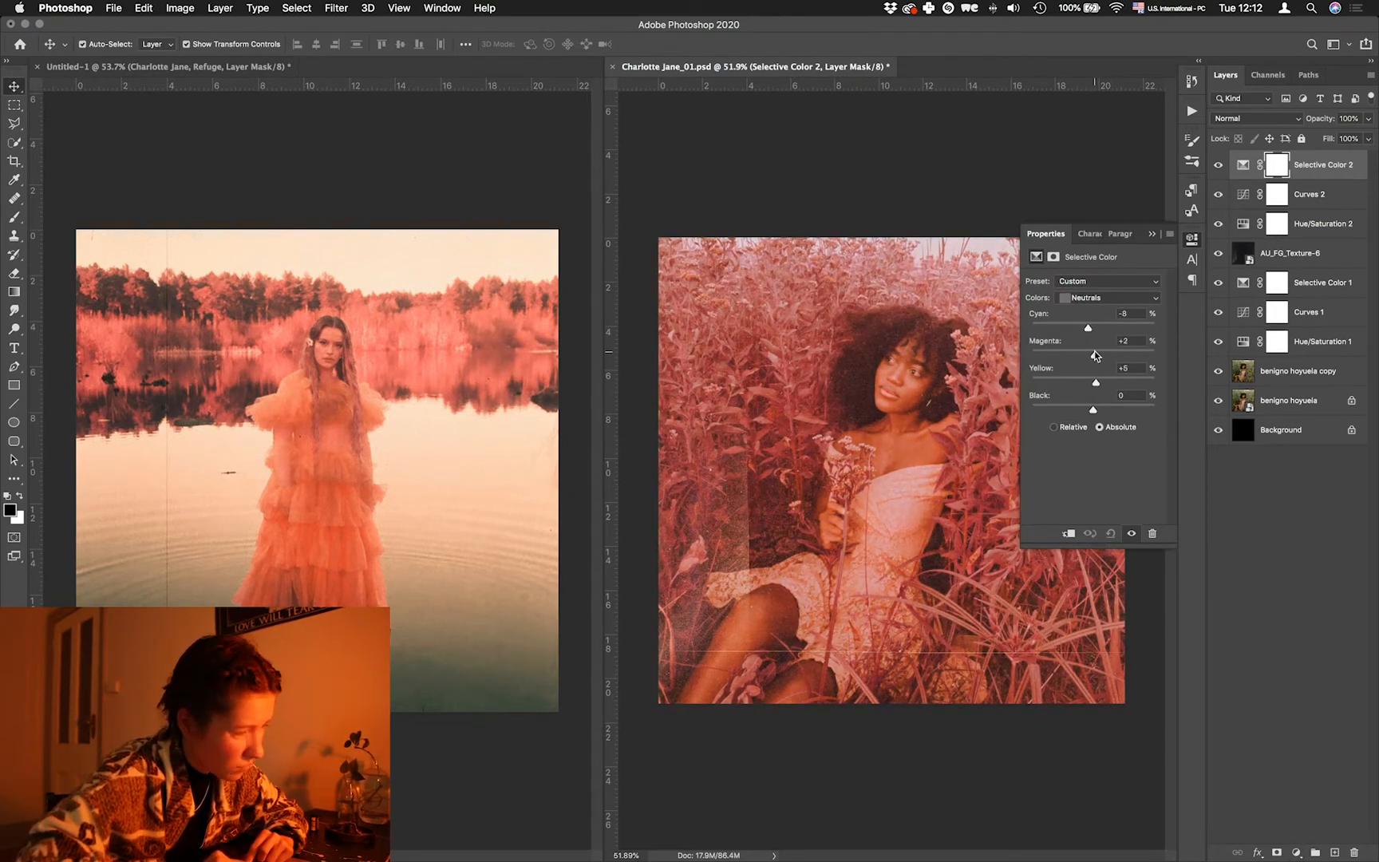
# - Collapse the adjustment settings and compare the graded flower-field photo with the Refuge cover
pyautogui.scroll(-2, 926, 249)
pyautogui.click(1151, 233)
pyautogui.press('super+0')
pyautogui.click(486, 335)
pyautogui.click(790, 311)
pyautogui.scroll(-2, 794, 310)
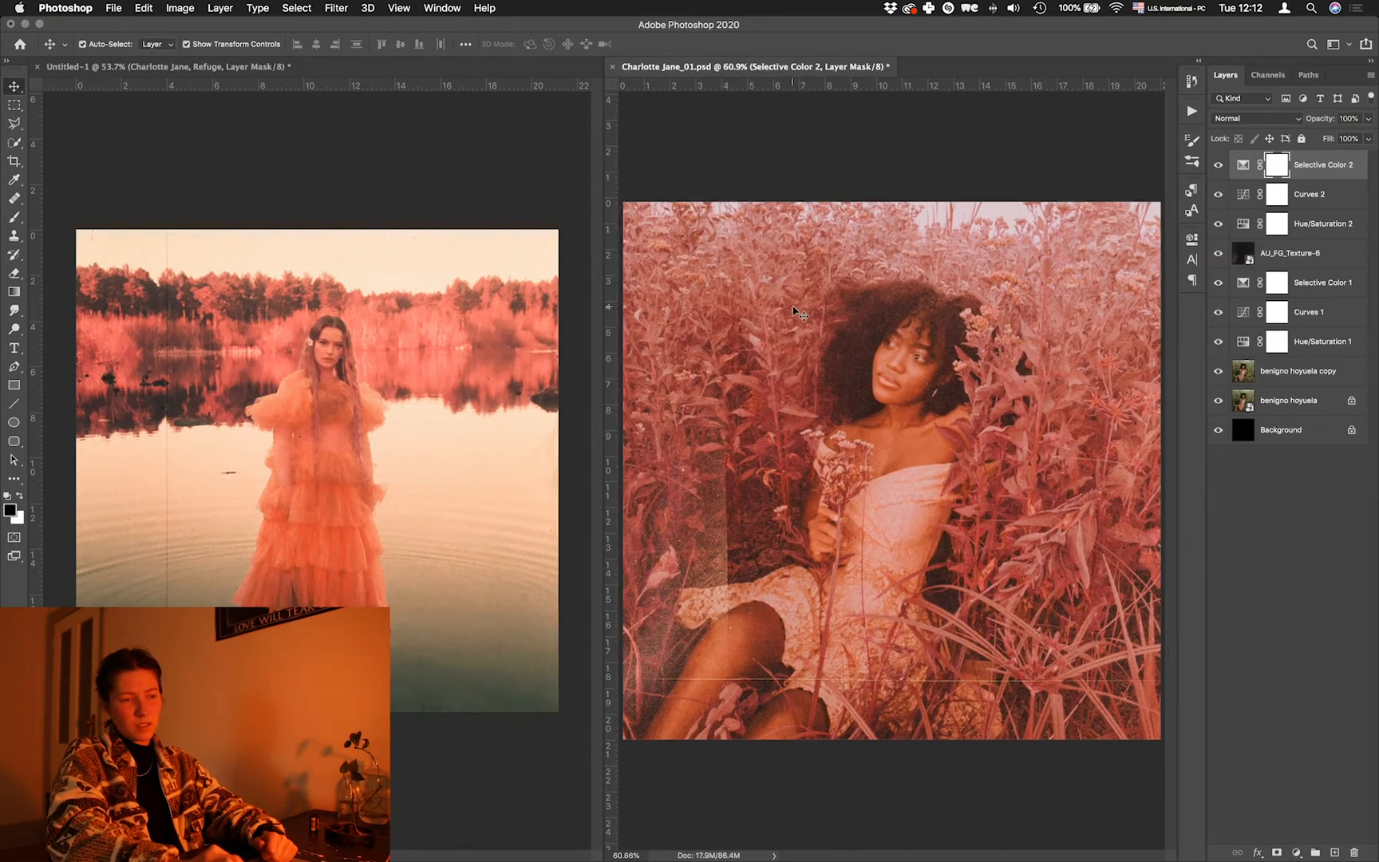
# - Place Spoon-Graphics_Paper_06.jpg over the flower-field photo, rotated 90°, and invert its colours
pyautogui.click(750, 364)
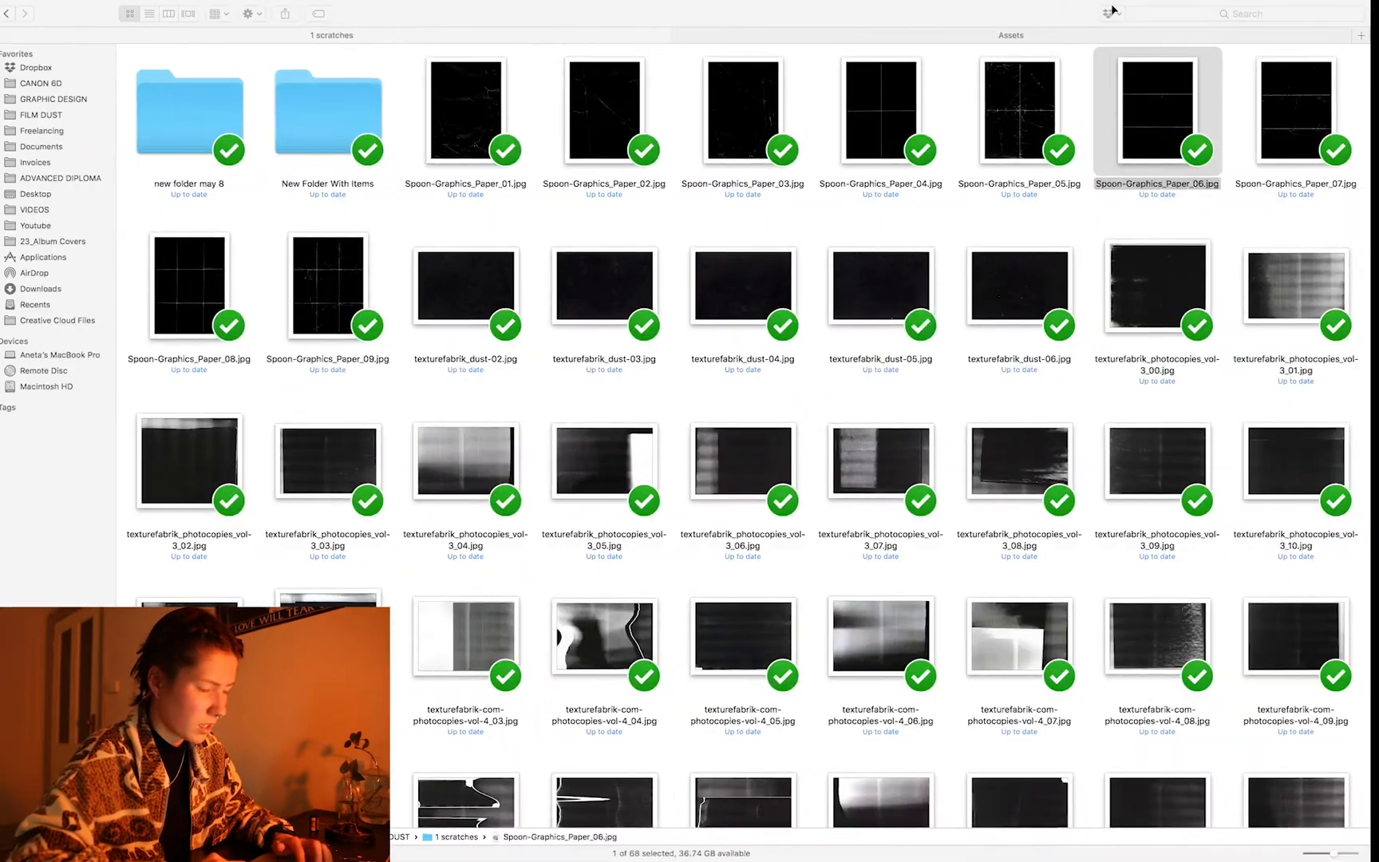
pyautogui.moveTo(1170, 131); pyautogui.dragTo(778, 375)
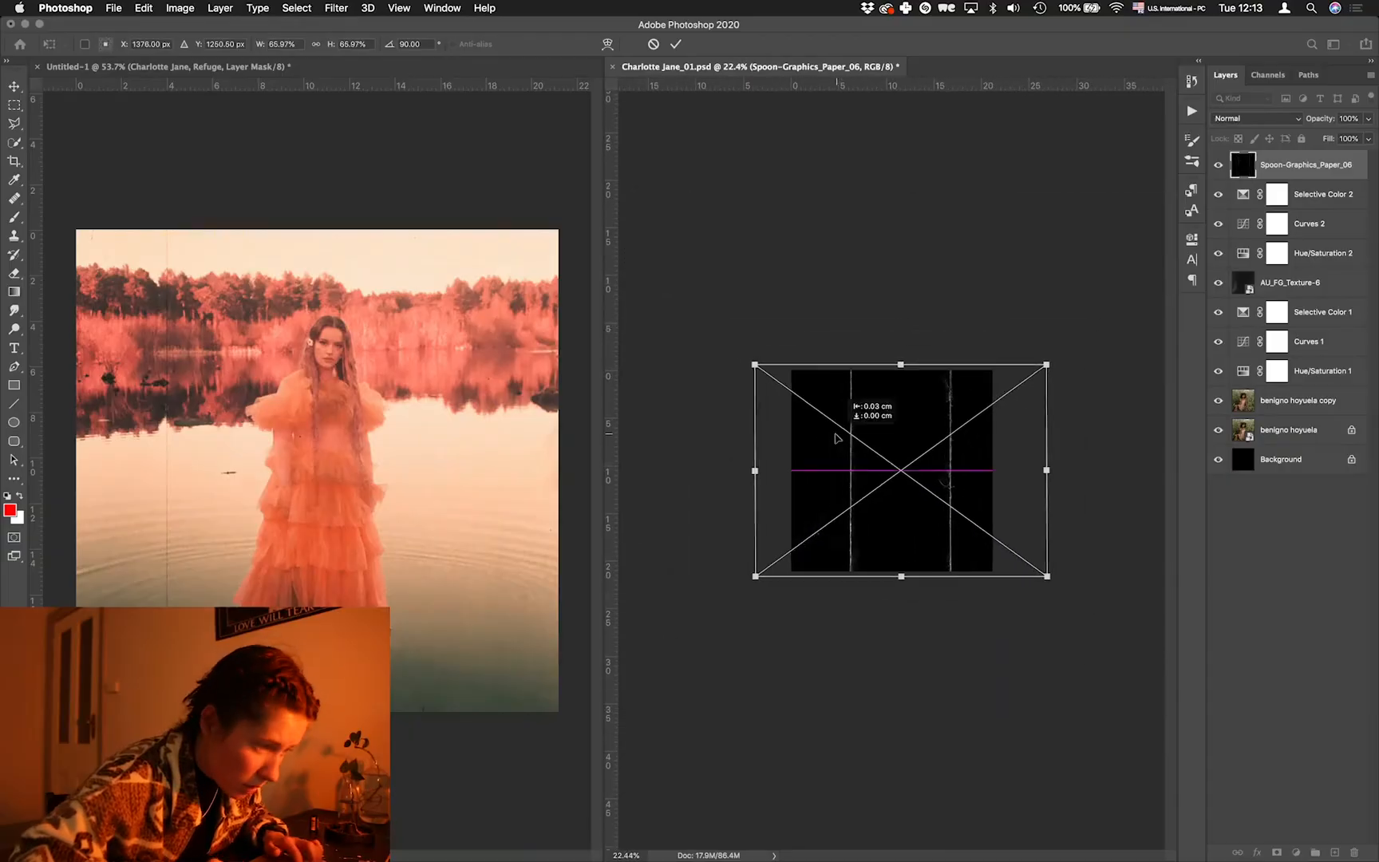
pyautogui.press('Return')
pyautogui.press('super+i')
# - Transform the inverted paper texture, set its blend mode to Multiply and lower its fill to 41%
pyautogui.press('super+t')
pyautogui.click(1256, 118)
pyautogui.click(1241, 106)
pyautogui.press('Return')
pyautogui.click(1256, 118)
pyautogui.moveTo(1331, 141)
pyautogui.mouseDown()
pyautogui.moveTo(1289, 141)
pyautogui.moveTo(1321, 140)
pyautogui.mouseUp()
pyautogui.click(1245, 130)
pyautogui.scroll(-2, 913, 233)
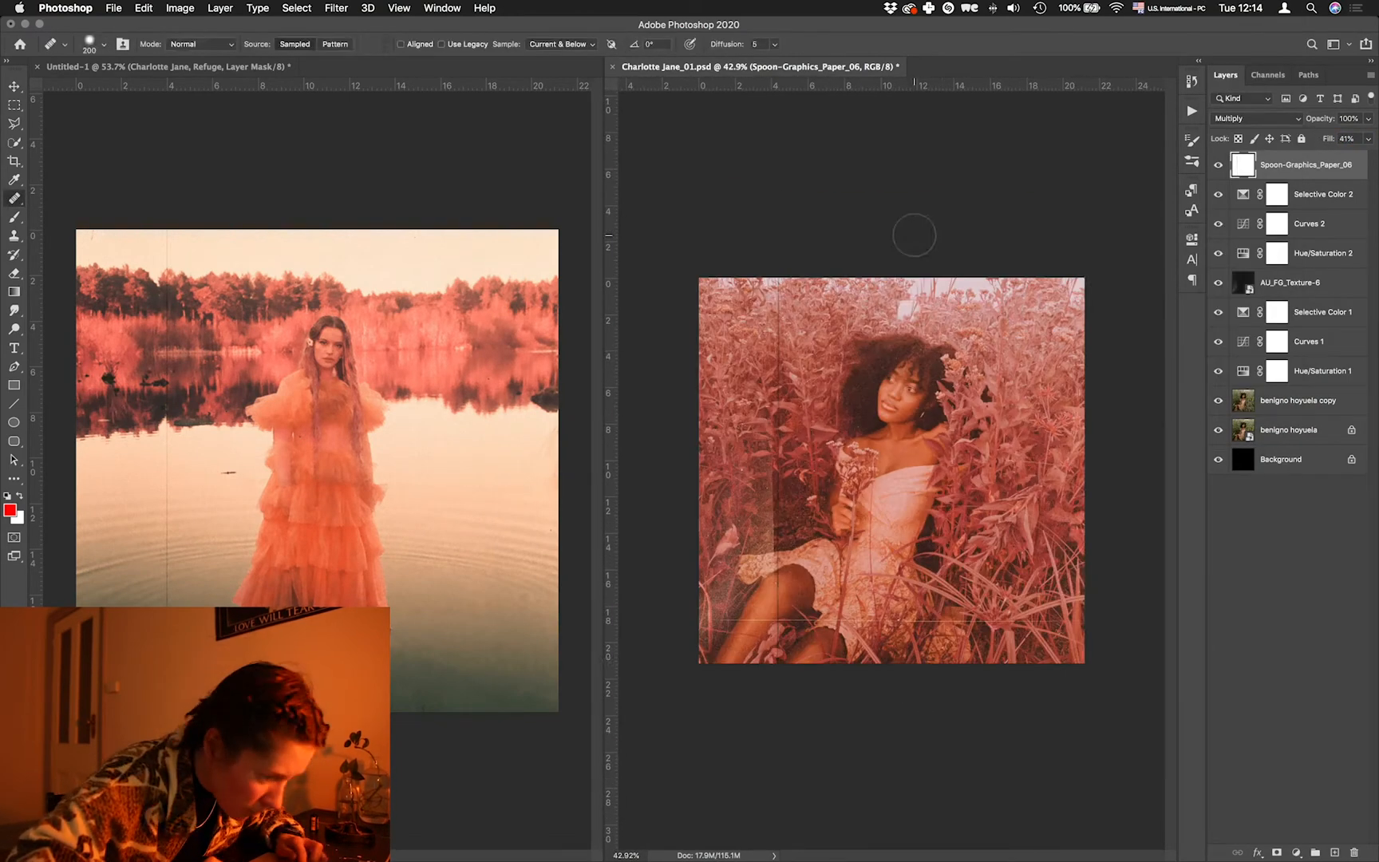
# - Adjust the size and placement of the AU_FG_Texture-6 layer with Free Transform and deselect it
pyautogui.press('v')
pyautogui.click(1289, 282)
pyautogui.press('super+t')
pyautogui.press('Return')
pyautogui.click(998, 212)
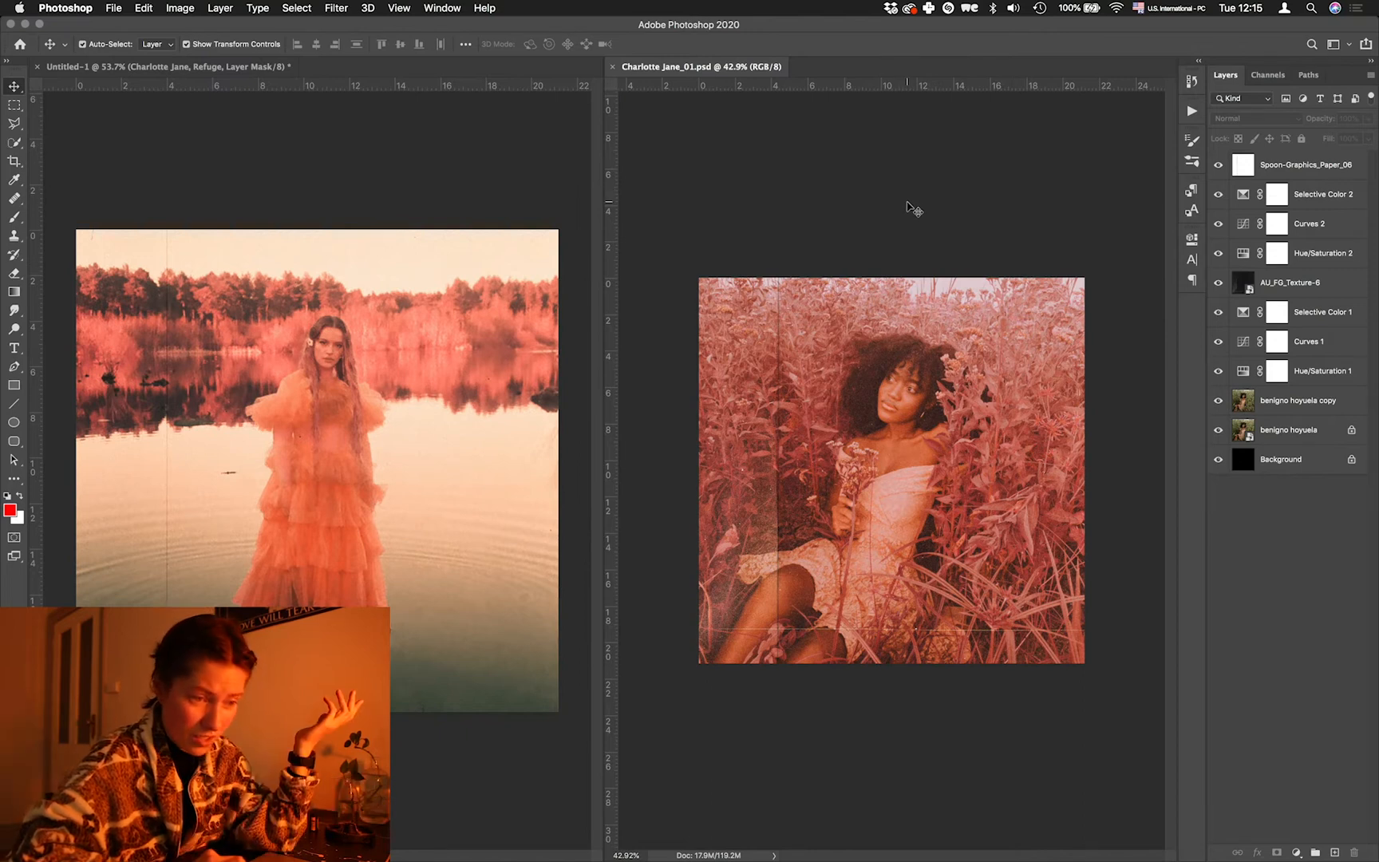
# - Add a Curves adjustment layer above Selective Color 2 and adjust its curve
pyautogui.click(1296, 852)
pyautogui.click(1341, 646)
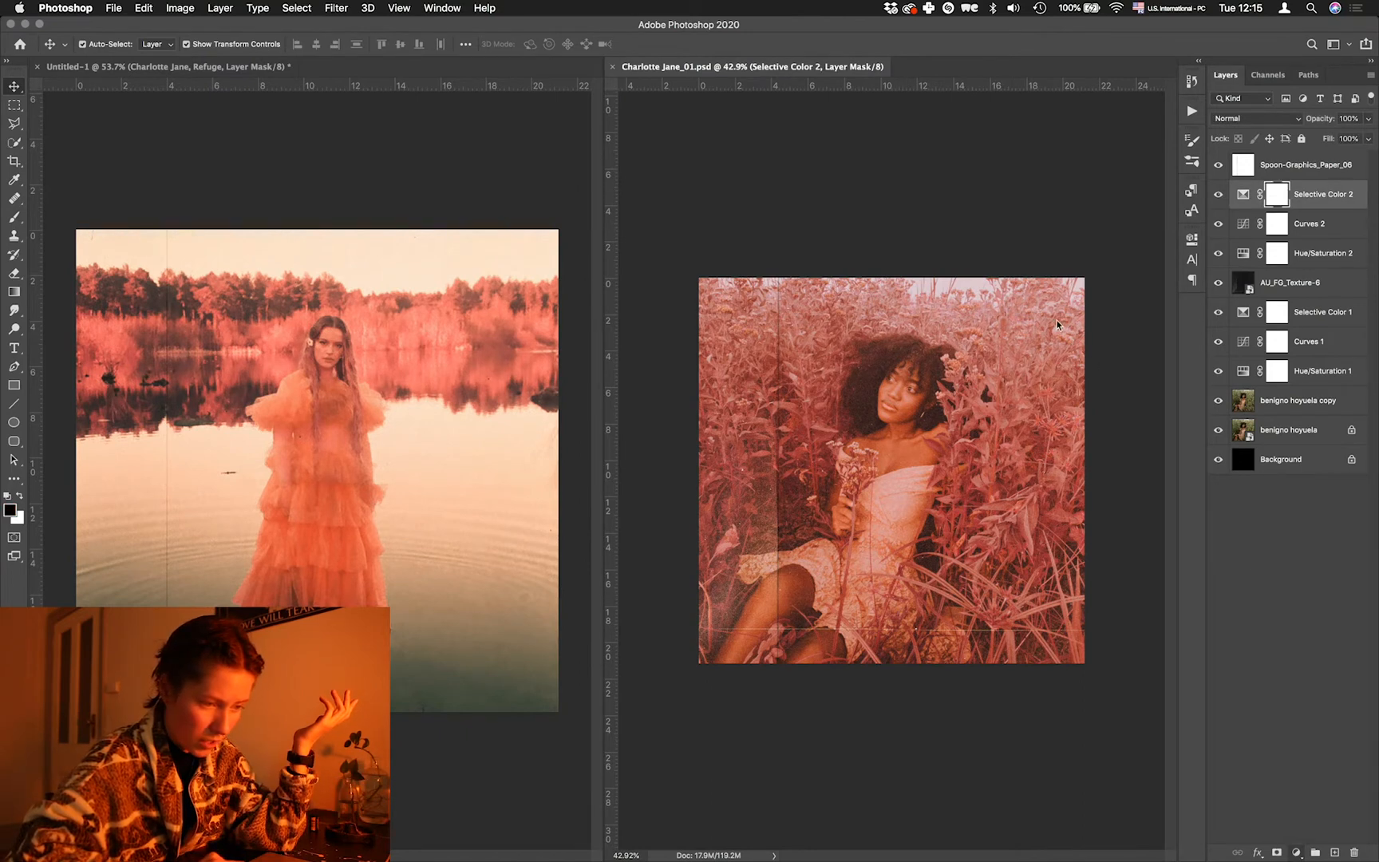
pyautogui.moveTo(1050, 386)
pyautogui.mouseDown()
pyautogui.moveTo(1064, 431)
pyautogui.moveTo(1066, 386)
pyautogui.mouseUp()
pyautogui.click(834, 171)
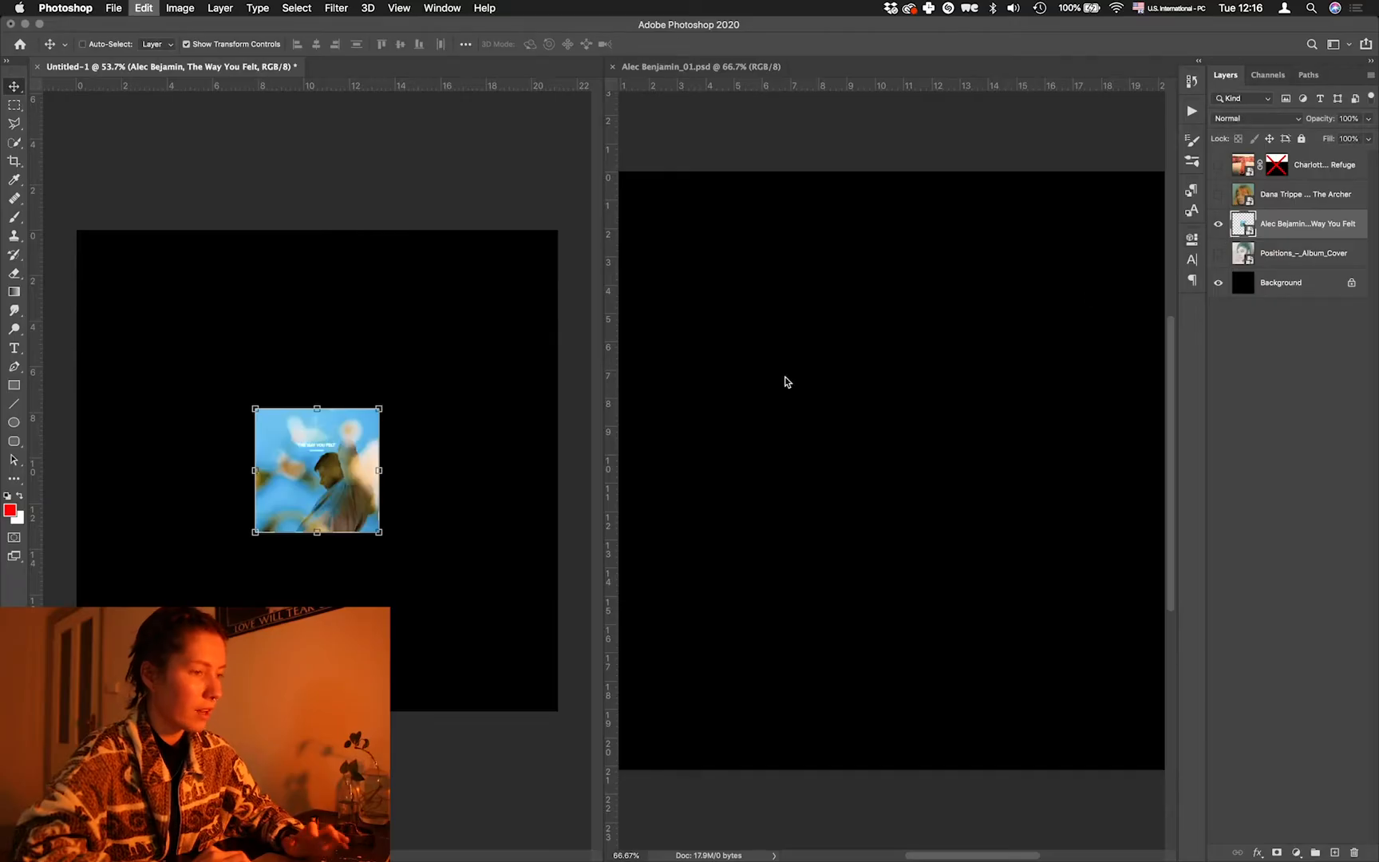
# - Enlarge The Way You Felt cover so it fills the Untitled-1 canvas and commit the transform
pyautogui.moveTo(378, 409); pyautogui.dragTo(560, 231)
pyautogui.press('Return')
# - Examine the colours, grain and blurred shapes of The Way You Felt cover up close
pyautogui.click(873, 233)
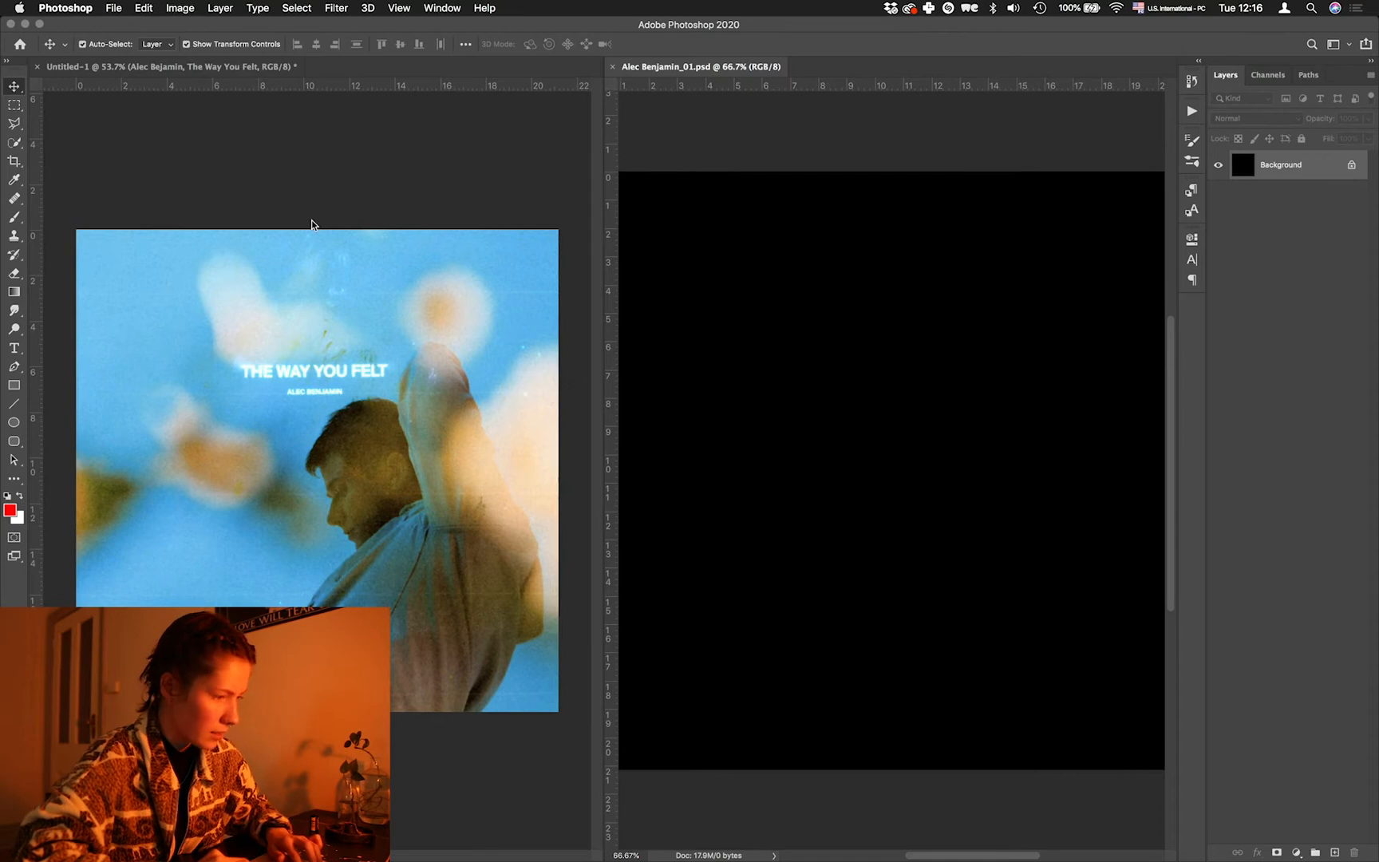
pyautogui.scroll(8, 333, 352)
pyautogui.click(333, 352)
pyautogui.scroll(6, 333, 352)
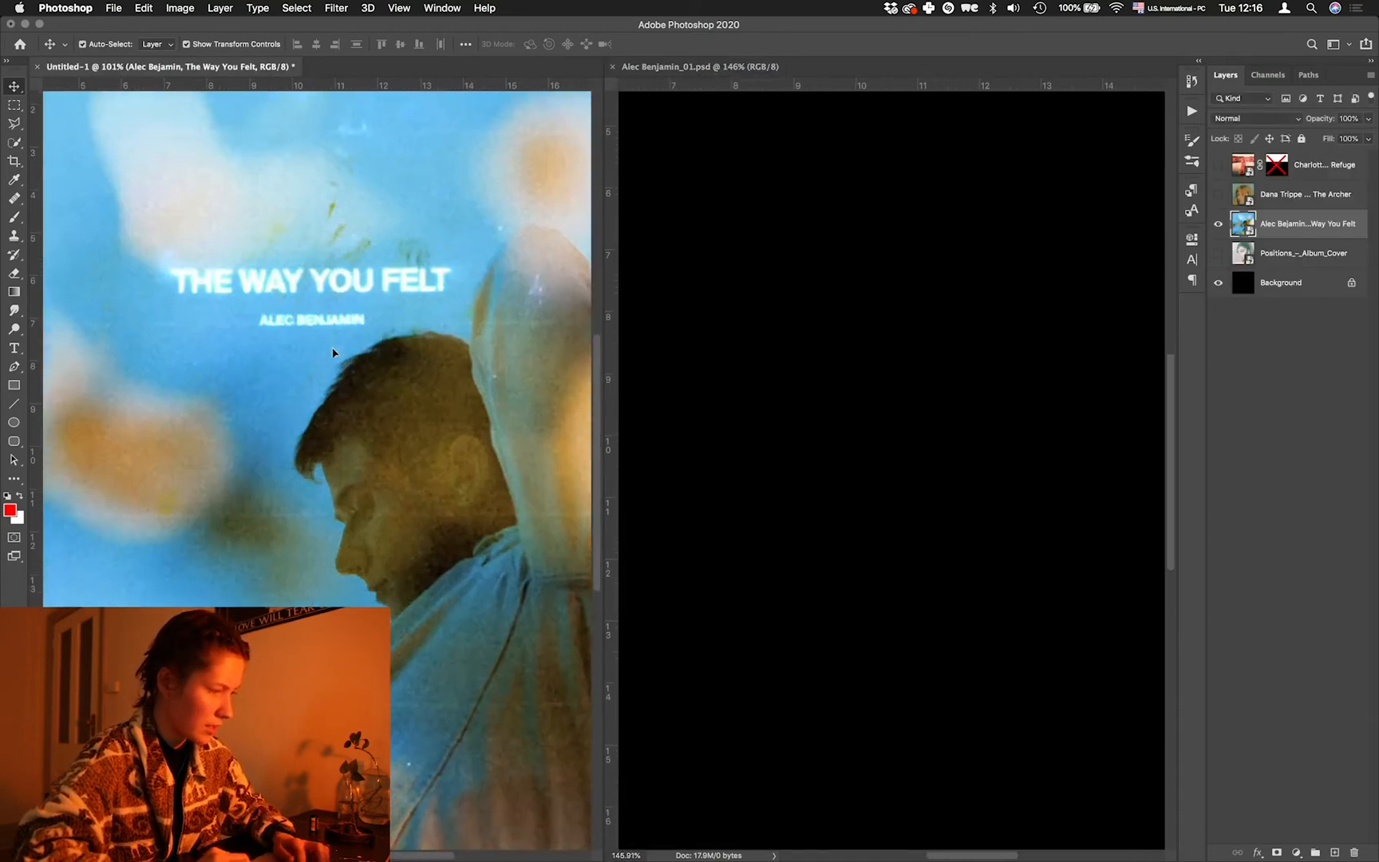
pyautogui.scroll(-8, 333, 352)
pyautogui.scroll(3, 333, 352)
pyautogui.click(782, 467)
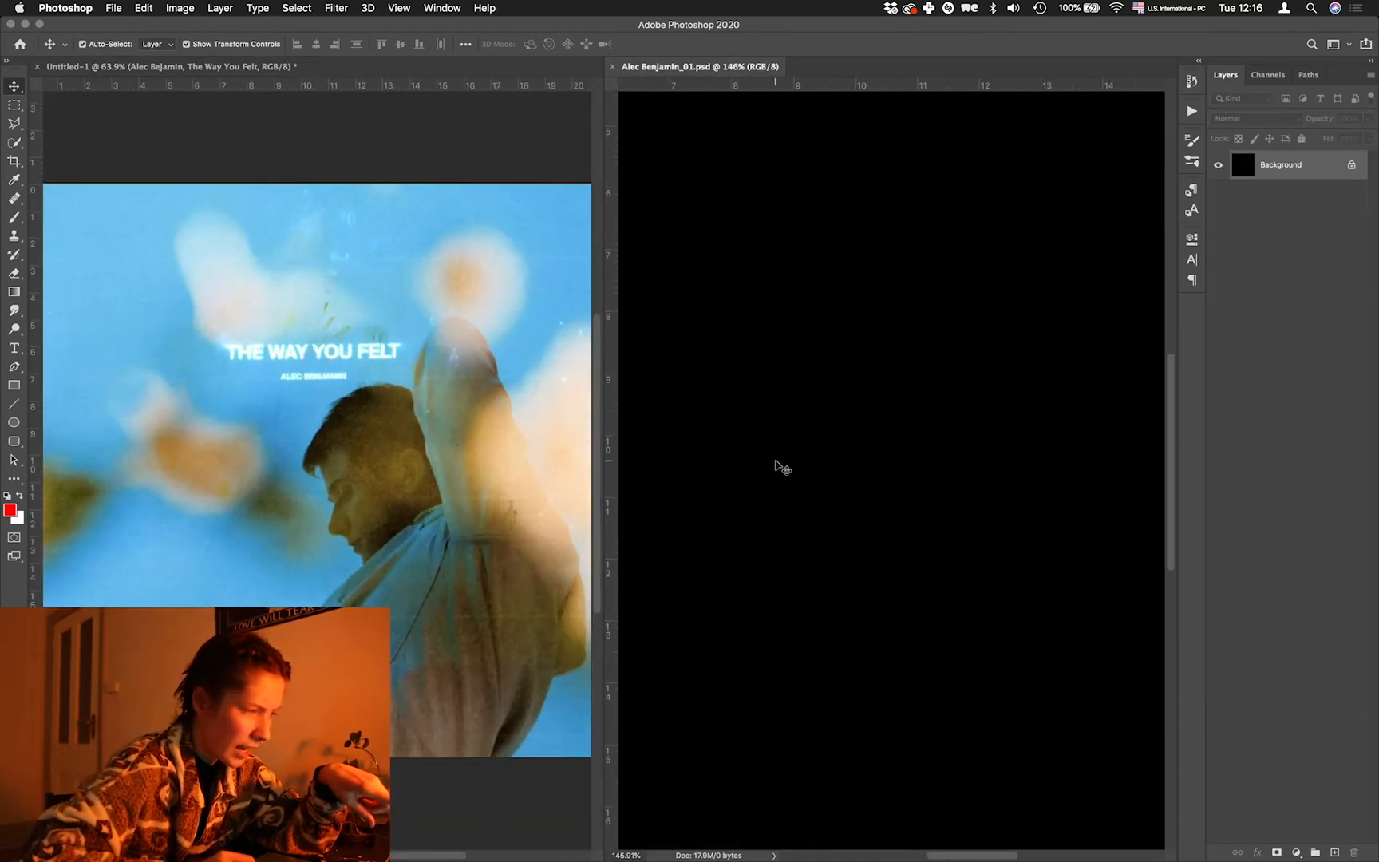
# - Place the black-and-white photo of the woman with raised arms in Alec Benjamin_01.psd, enlarged to fill the canvas and moved down
pyautogui.scroll(-4, 782, 467)
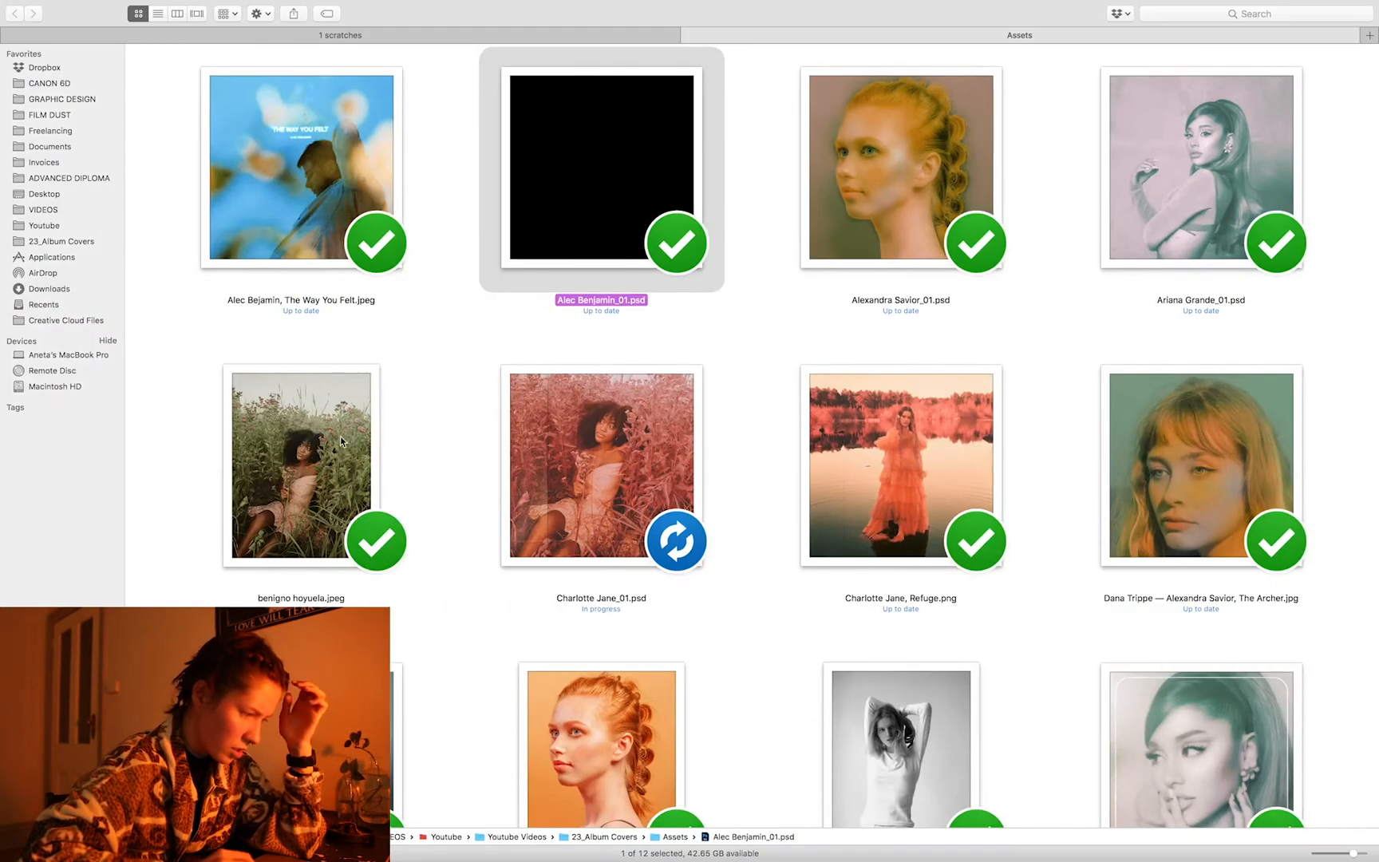
pyautogui.click(894, 732)
pyautogui.moveTo(894, 732); pyautogui.dragTo(878, 447)
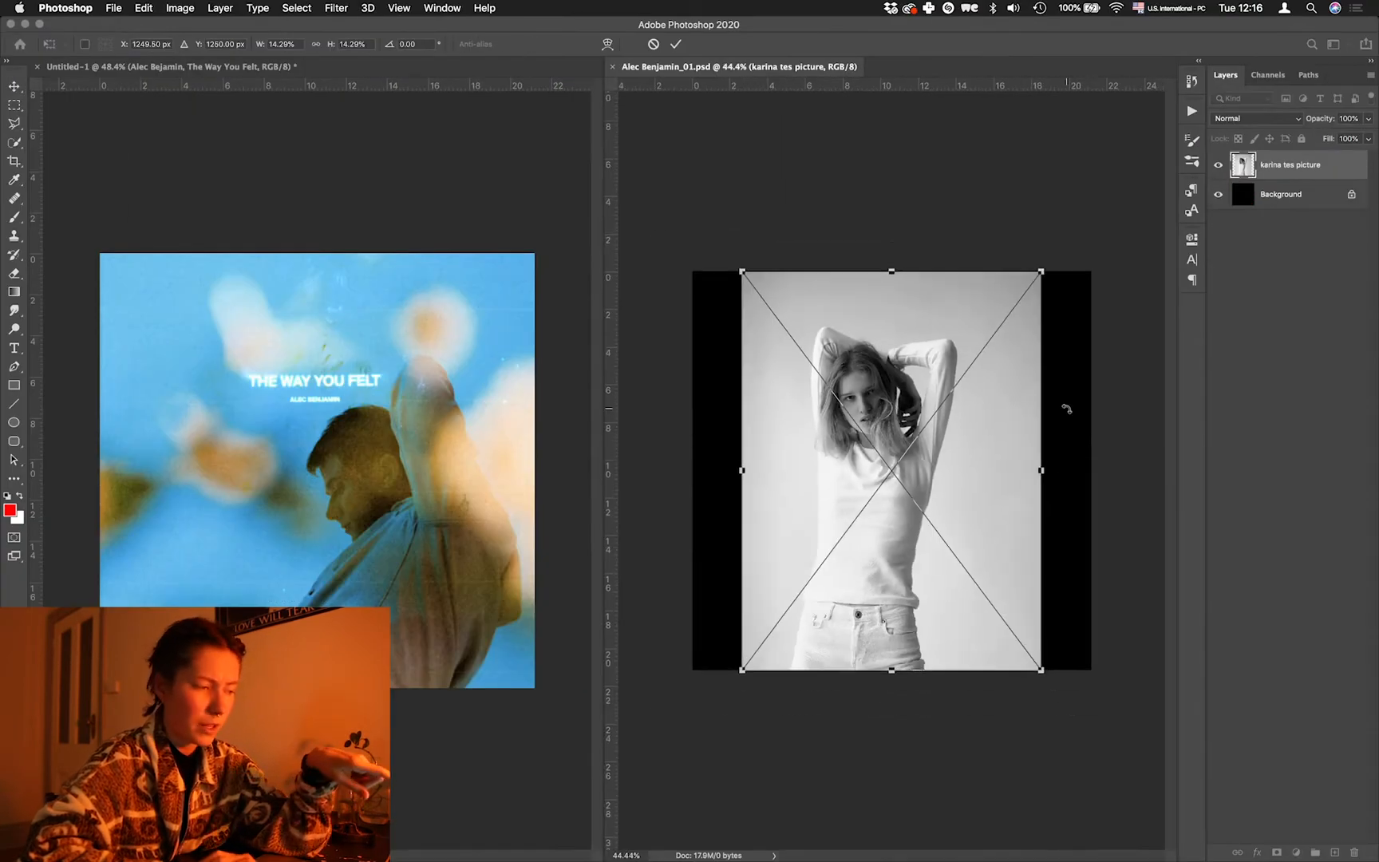
pyautogui.moveTo(1042, 272); pyautogui.dragTo(1114, 187)
pyautogui.moveTo(1036, 379); pyautogui.dragTo(1036, 416)
pyautogui.press('Return')
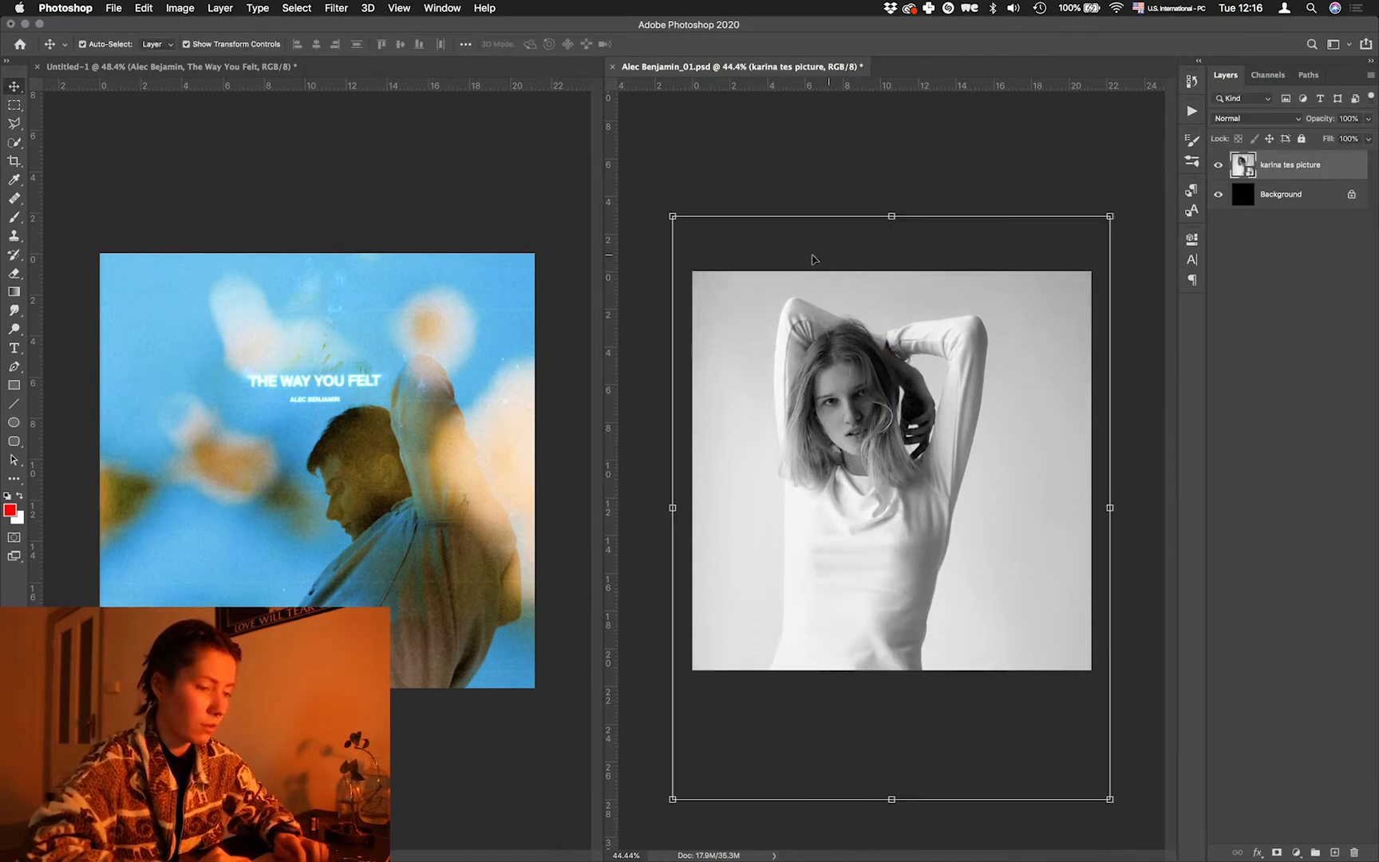
# - Switch to Unsplash in the browser and search for sky photos
pyautogui.click(385, 336)
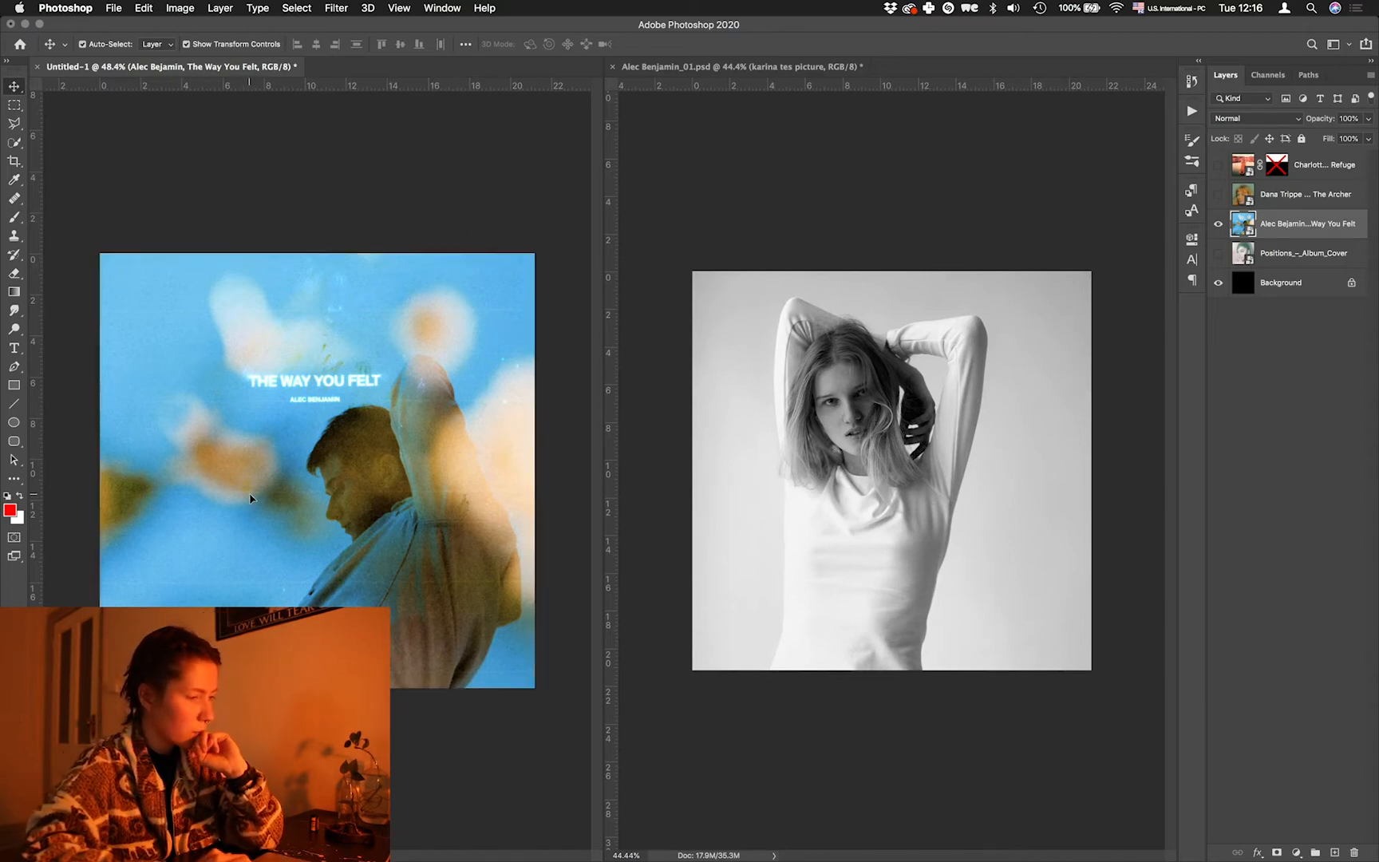
pyautogui.hotkey('ctrl', 'Left')
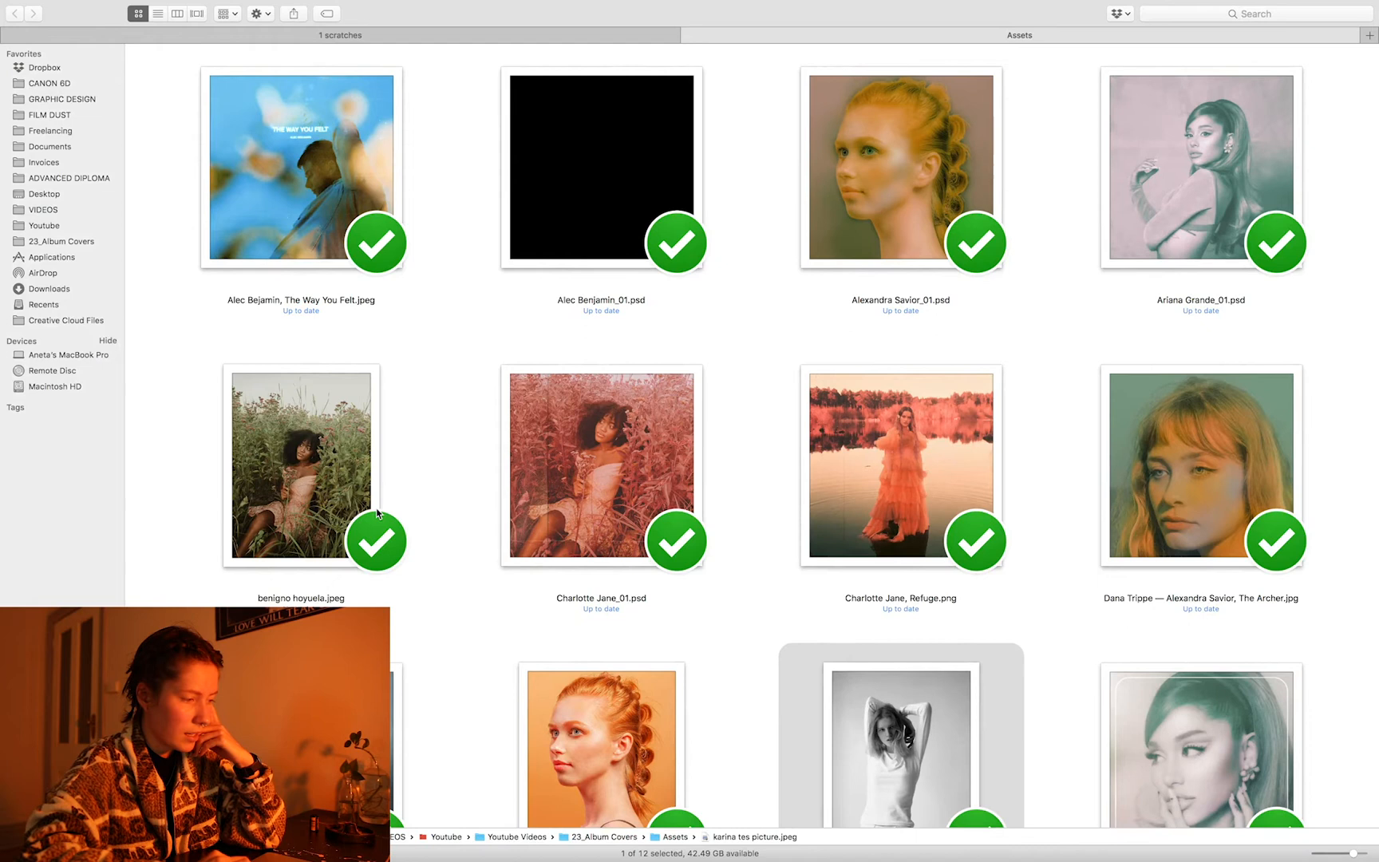
pyautogui.scroll(-3, 379, 513)
pyautogui.hotkey('ctrl', 'Right')
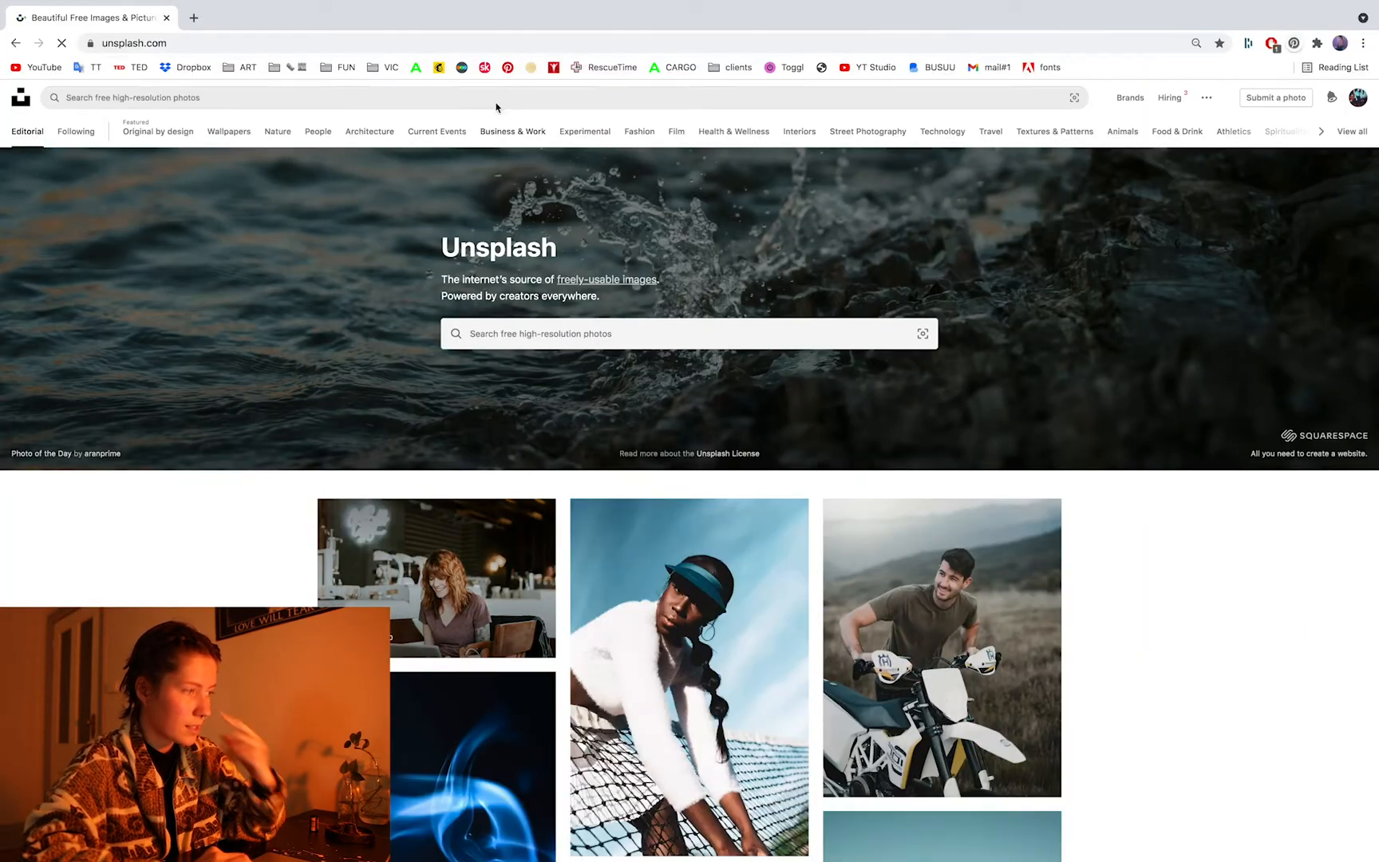
pyautogui.click(496, 104)
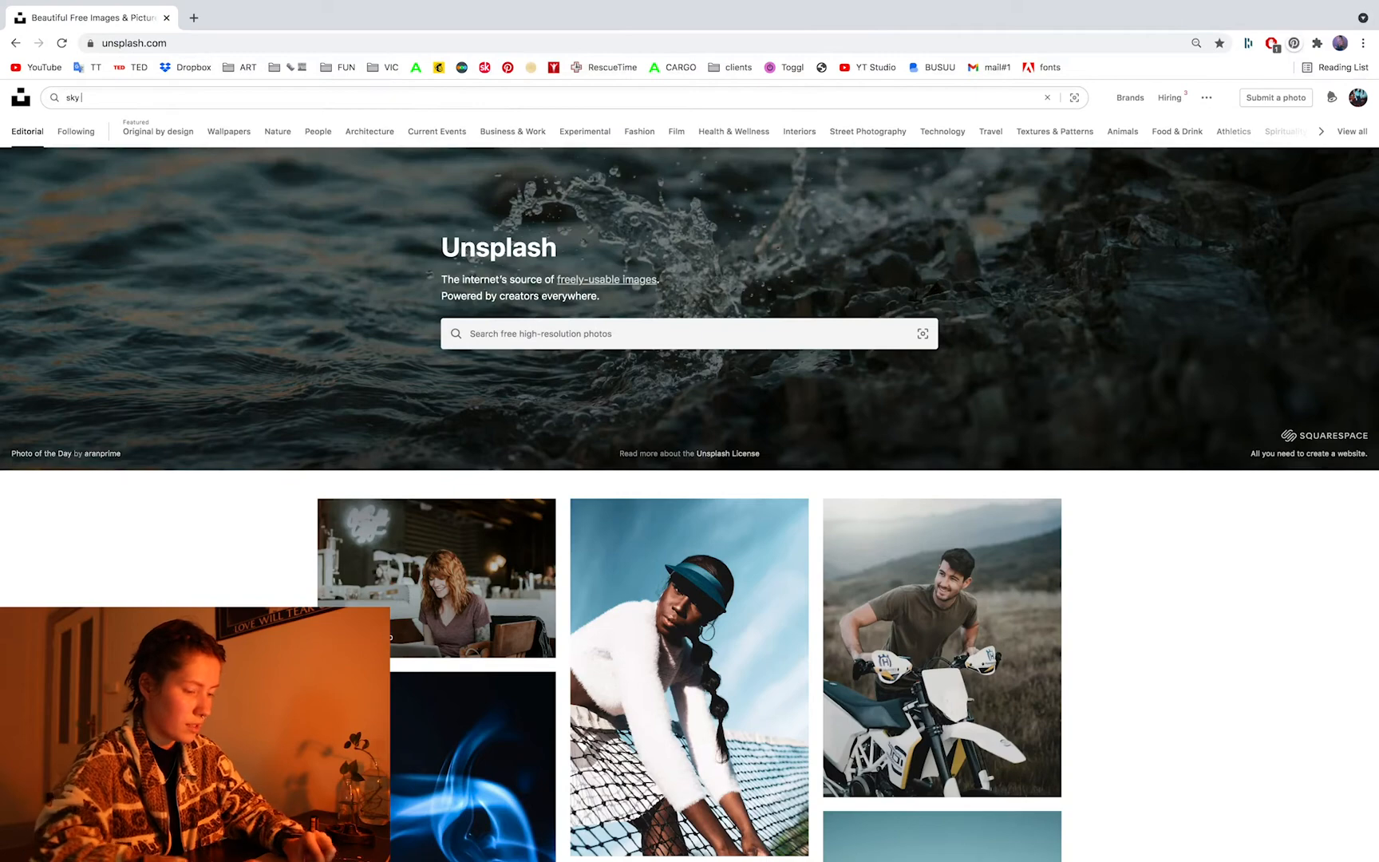
pyautogui.press('Return')
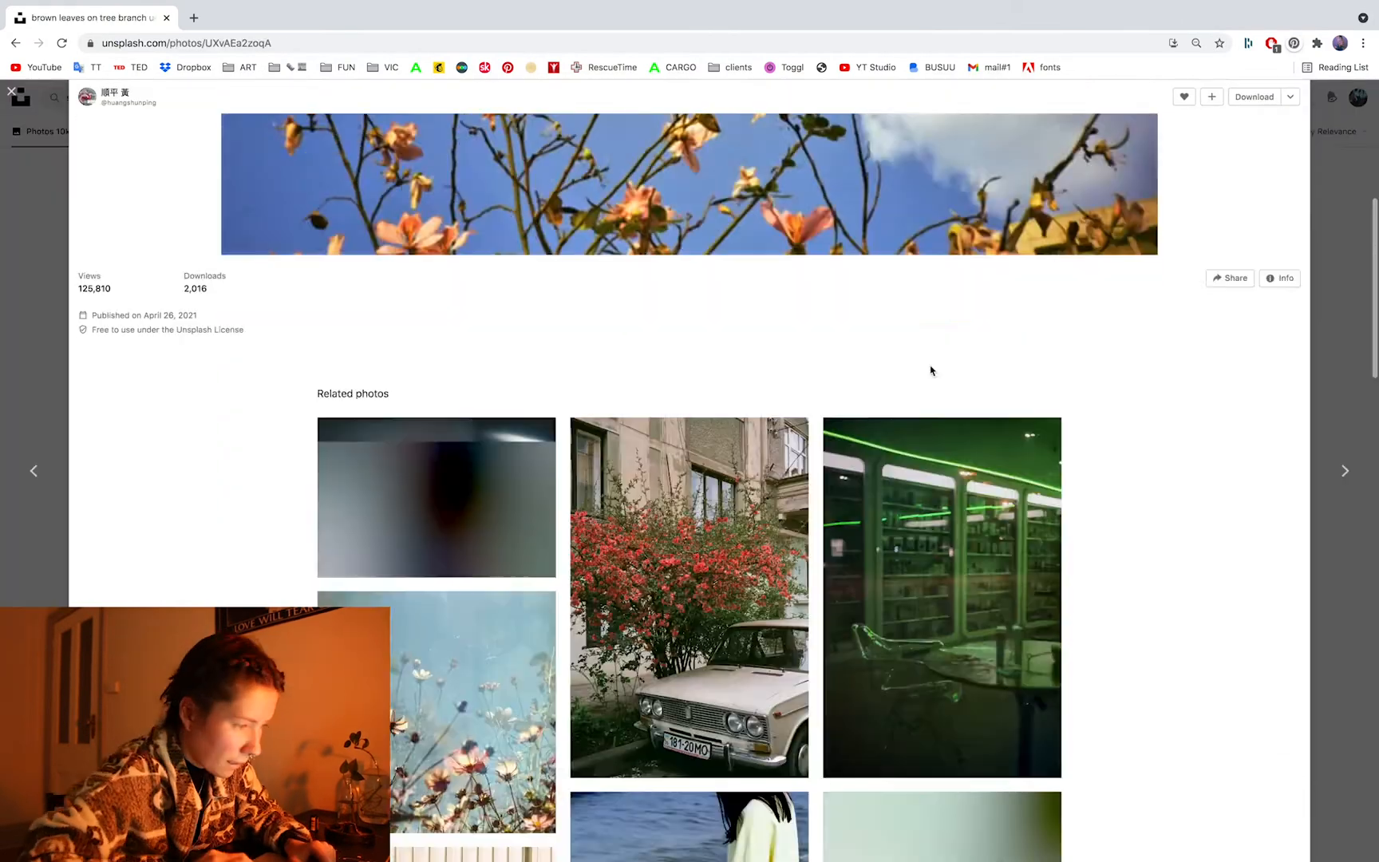
# - Open the photo of pink and white flowers against a blue sky and copy the image
pyautogui.scroll(-3, 444, 530)
pyautogui.click(444, 530)
pyautogui.rightClick(594, 499)
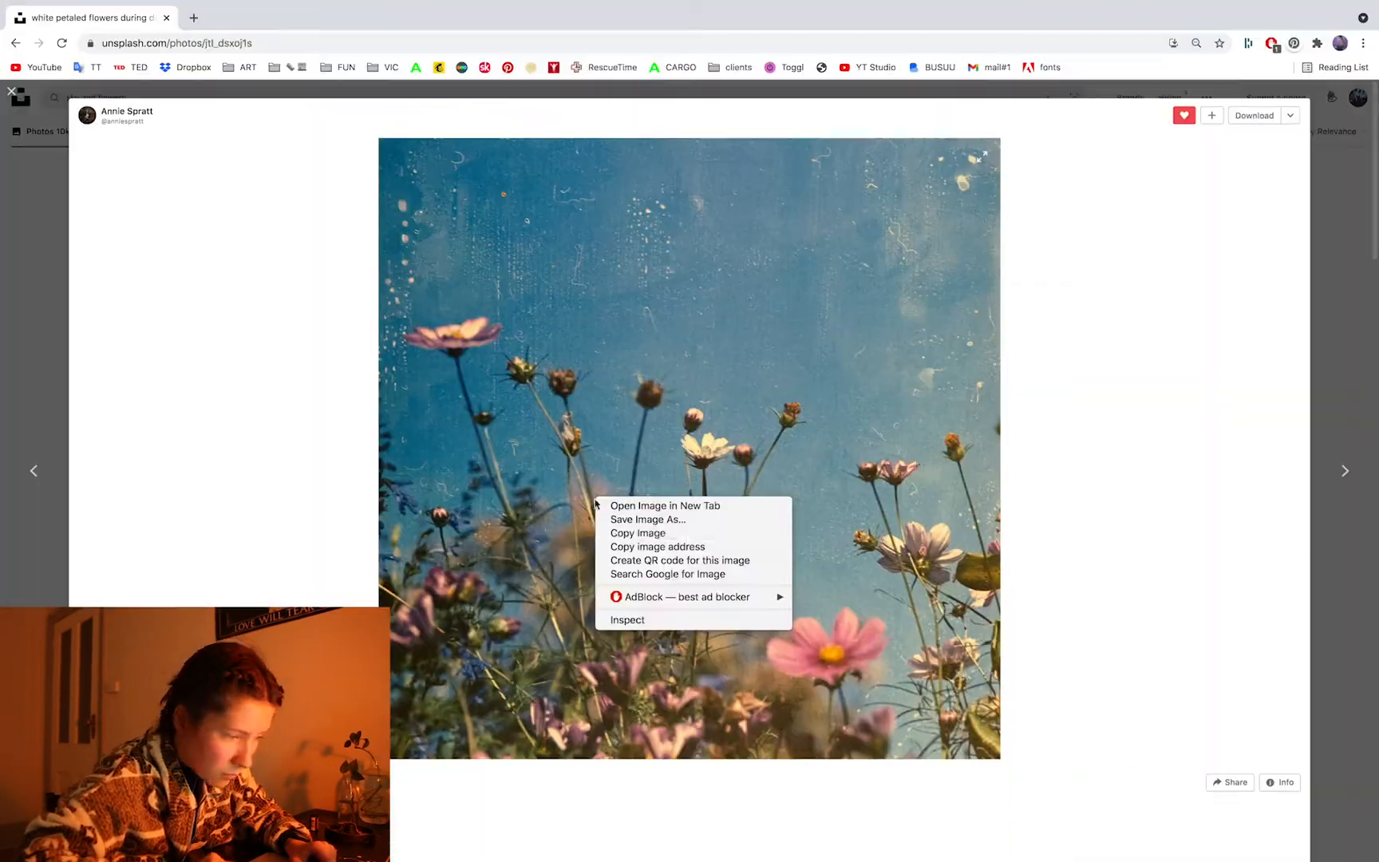
pyautogui.rightClick(652, 455)
pyautogui.click(702, 492)
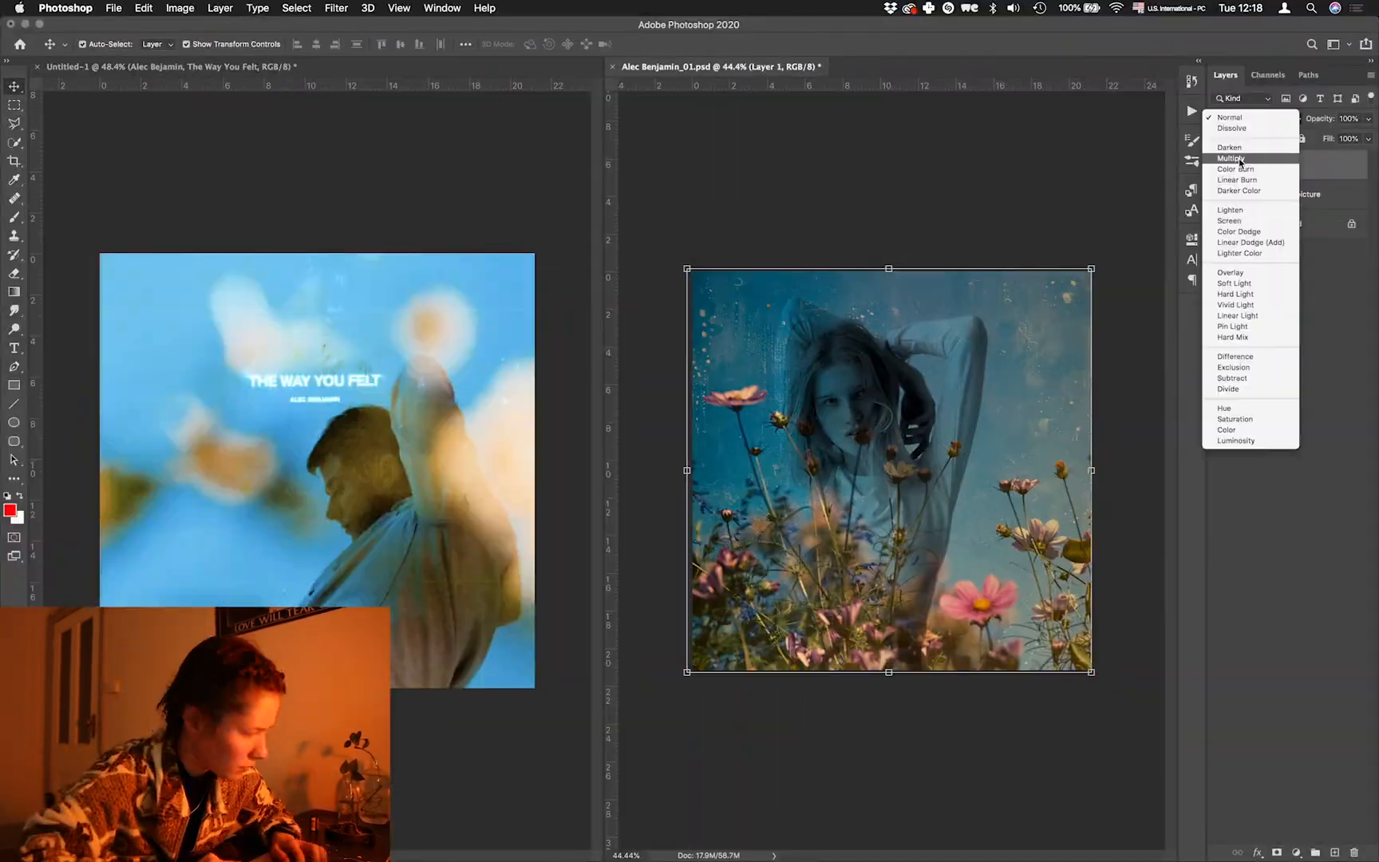
# - Set the pasted flower photo to Multiply, enlarge it to about 369% and rotate it about 8.2° over the portrait
pyautogui.click(1239, 159)
pyautogui.moveTo(1086, 276); pyautogui.dragTo(1229, 131)
pyautogui.scroll(-5, 952, 296)
pyautogui.moveTo(1050, 306); pyautogui.dragTo(1237, 123)
pyautogui.moveTo(934, 530); pyautogui.dragTo(926, 470)
pyautogui.moveTo(995, 859); pyautogui.dragTo(906, 856)
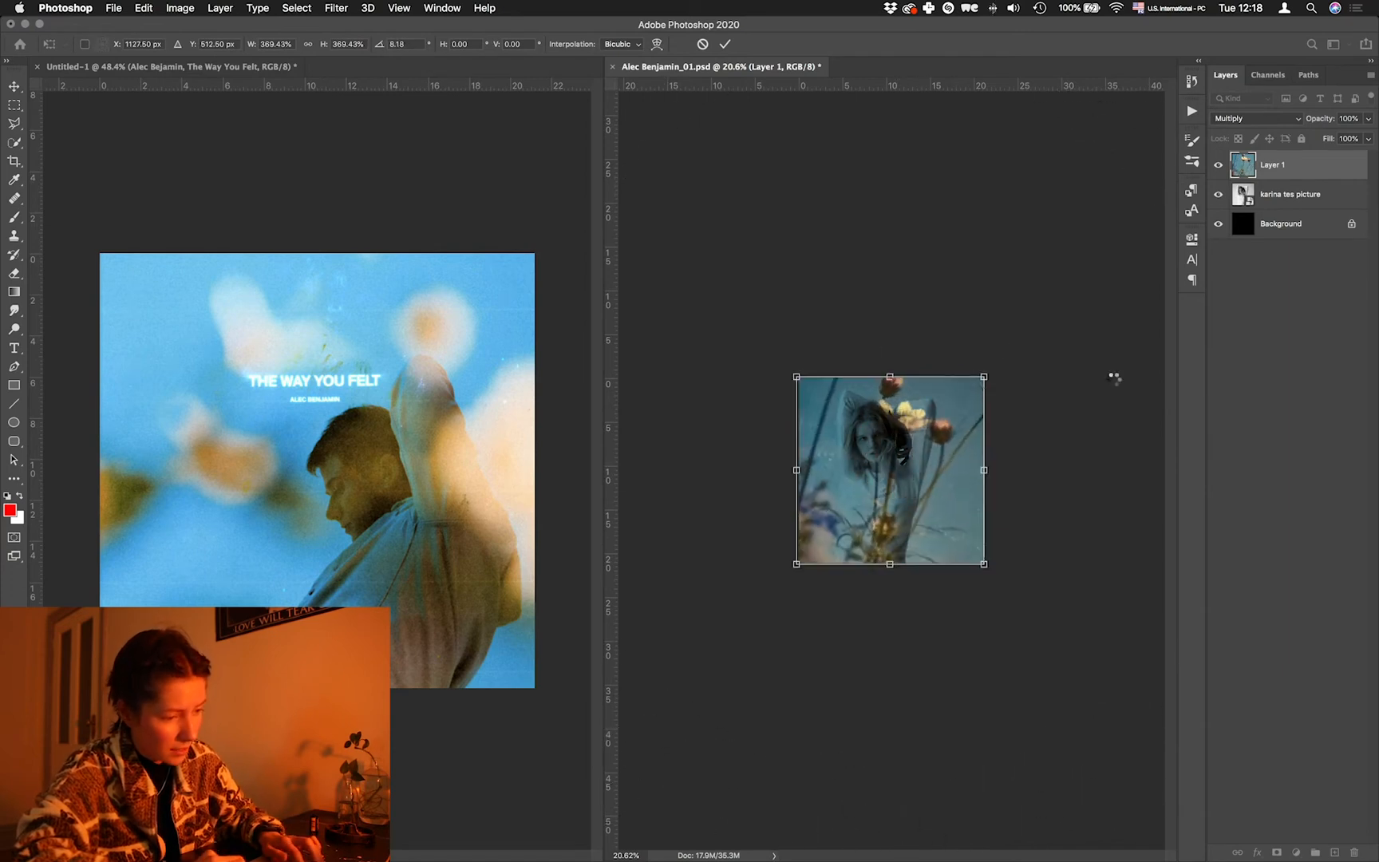
# - Convert the enlarged flower layer, Layer 1, to a smart object and apply a Gaussian Blur to it
pyautogui.rightClick(1292, 164)
pyautogui.click(1292, 166)
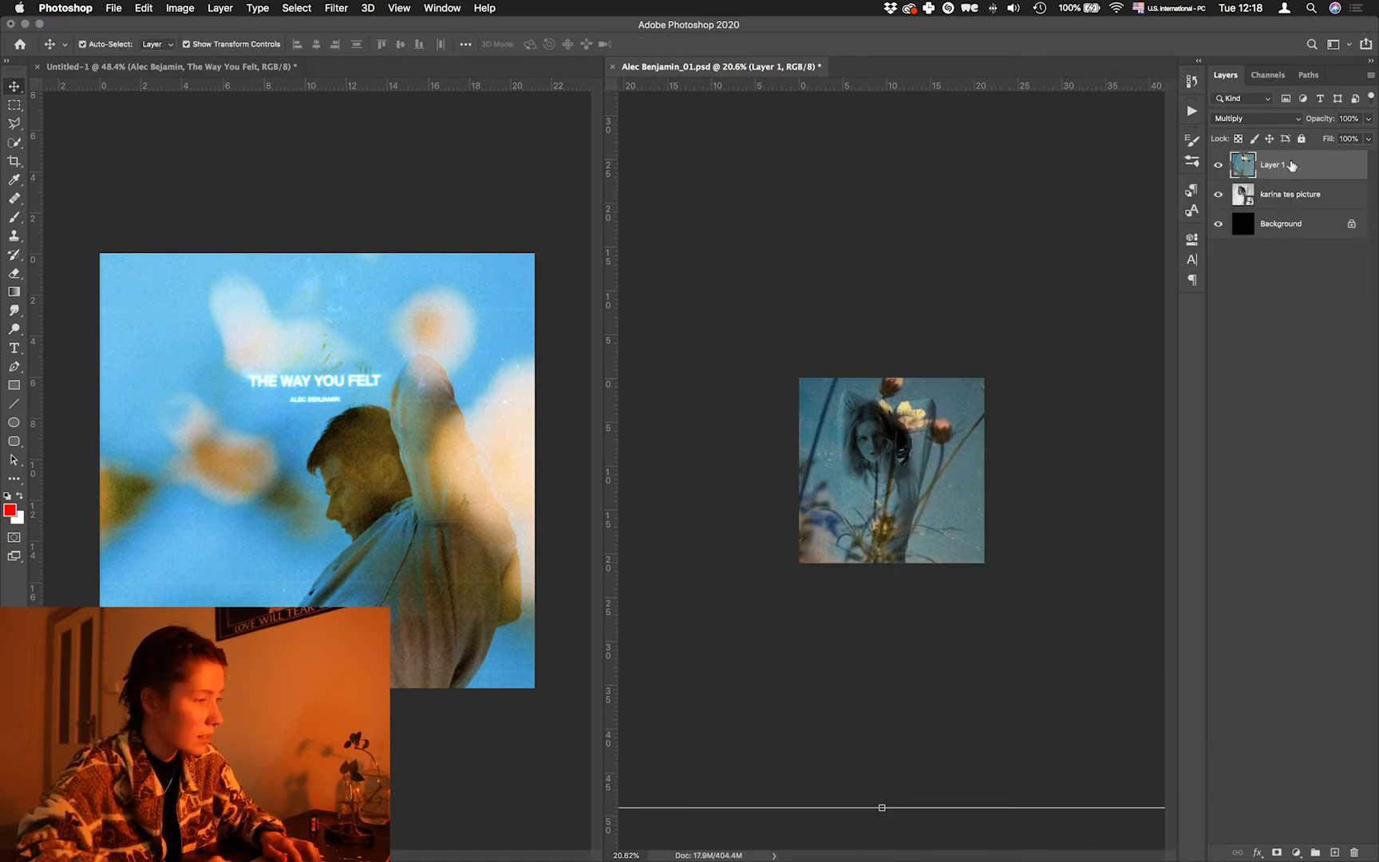
pyautogui.click(336, 8)
pyautogui.moveTo(271, 176)
pyautogui.click(569, 230)
pyautogui.click(695, 171)
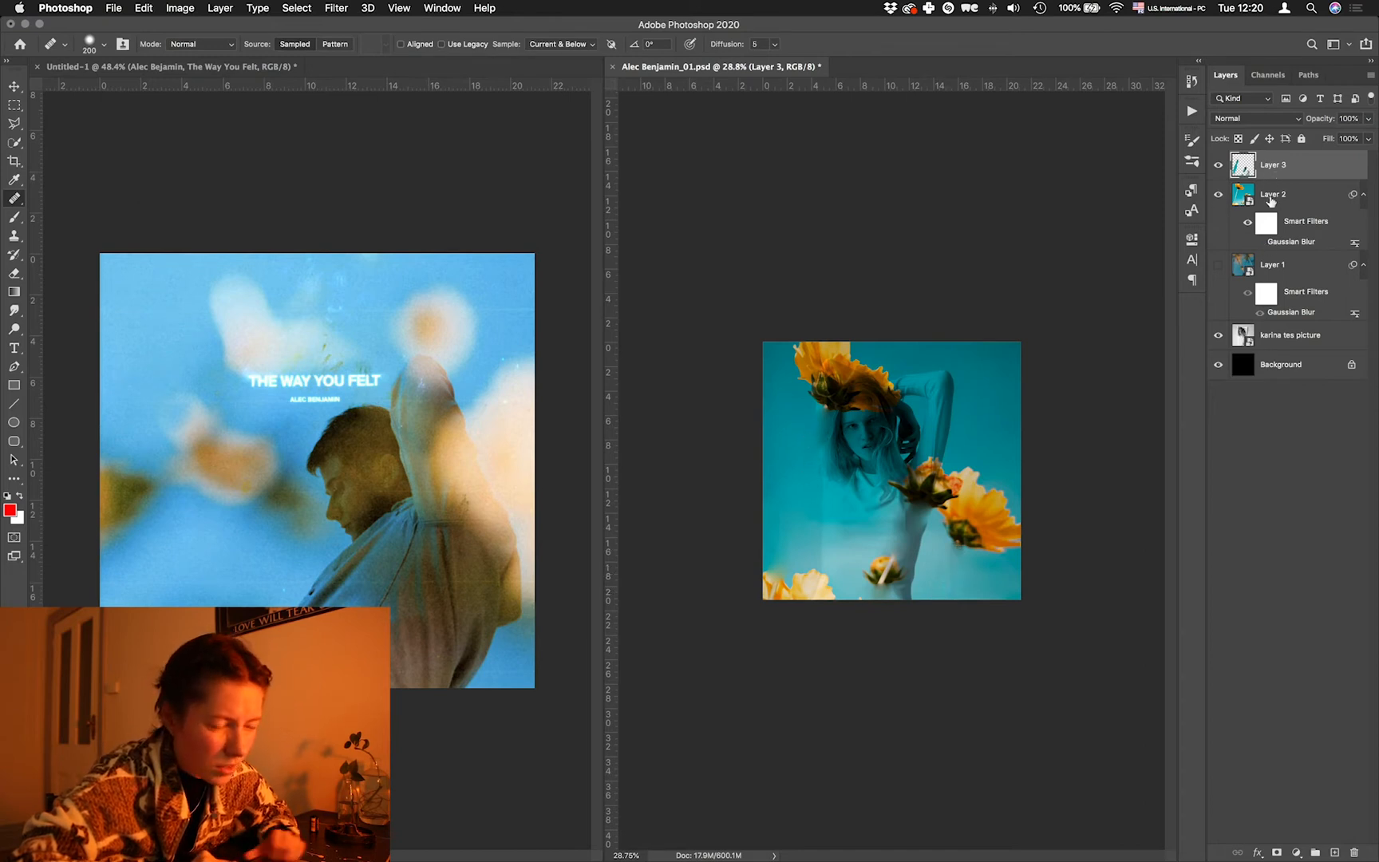
# - Adjust the Gaussian Blur smart filter on Layer 2 to soften the yellow flowers
pyautogui.doubleClick(1291, 242)
pyautogui.click(698, 170)
pyautogui.doubleClick(1291, 241)
pyautogui.click(699, 170)
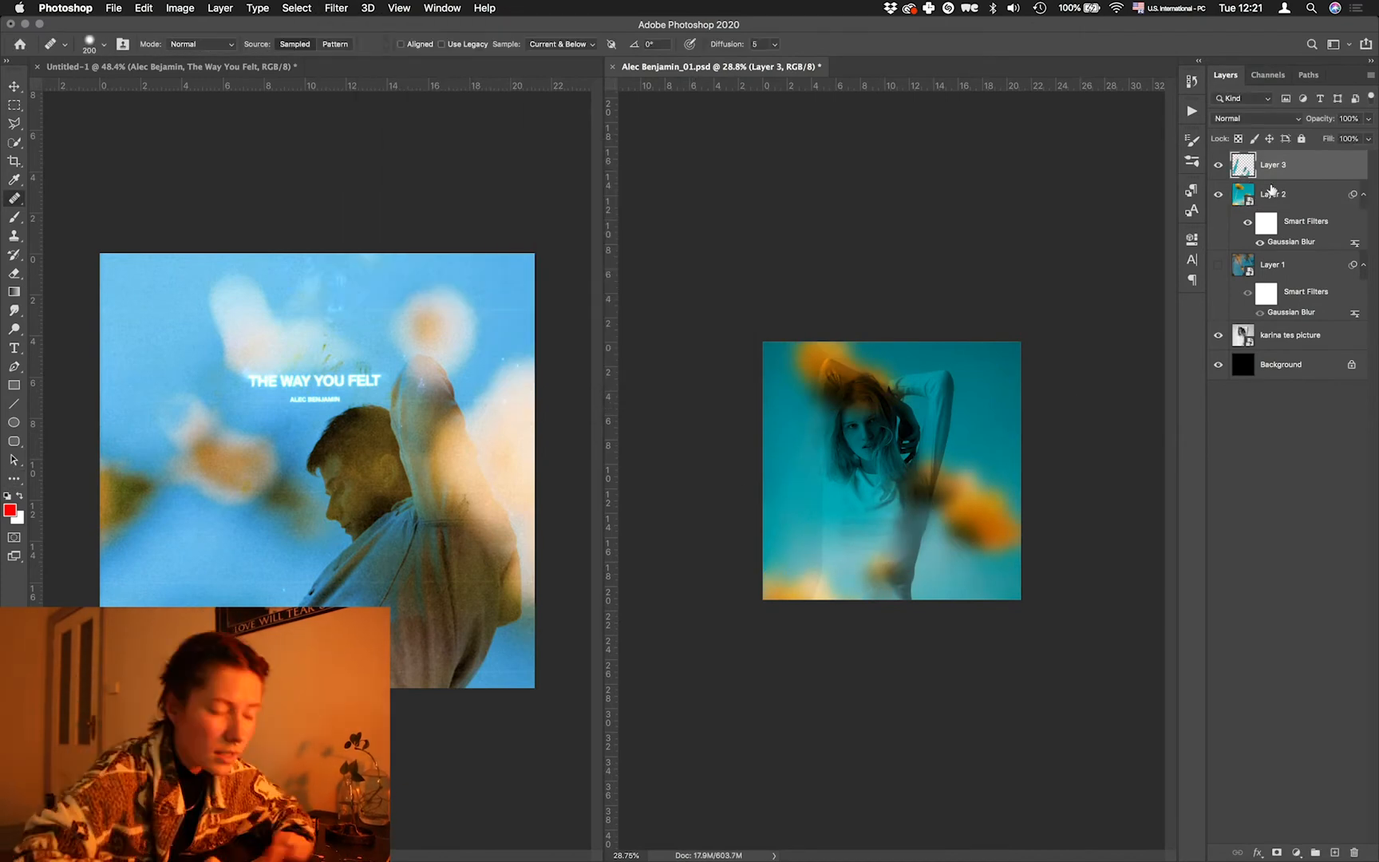
# - Add a Selective Color adjustment layer above Layer 3 and choose the colour range to adjust
pyautogui.click(1296, 852)
pyautogui.click(1291, 829)
pyautogui.click(1108, 297)
pyautogui.click(1084, 336)
# - Add a Curves adjustment layer directly above the black-and-white portrait photo
pyautogui.click(1290, 365)
pyautogui.click(1296, 852)
pyautogui.click(1286, 651)
# - Add a layer above Layer 3, paint soft orange over the woman's hair, and set it to Lighter Color with 63% fill
pyautogui.click(1276, 194)
pyautogui.click(1334, 852)
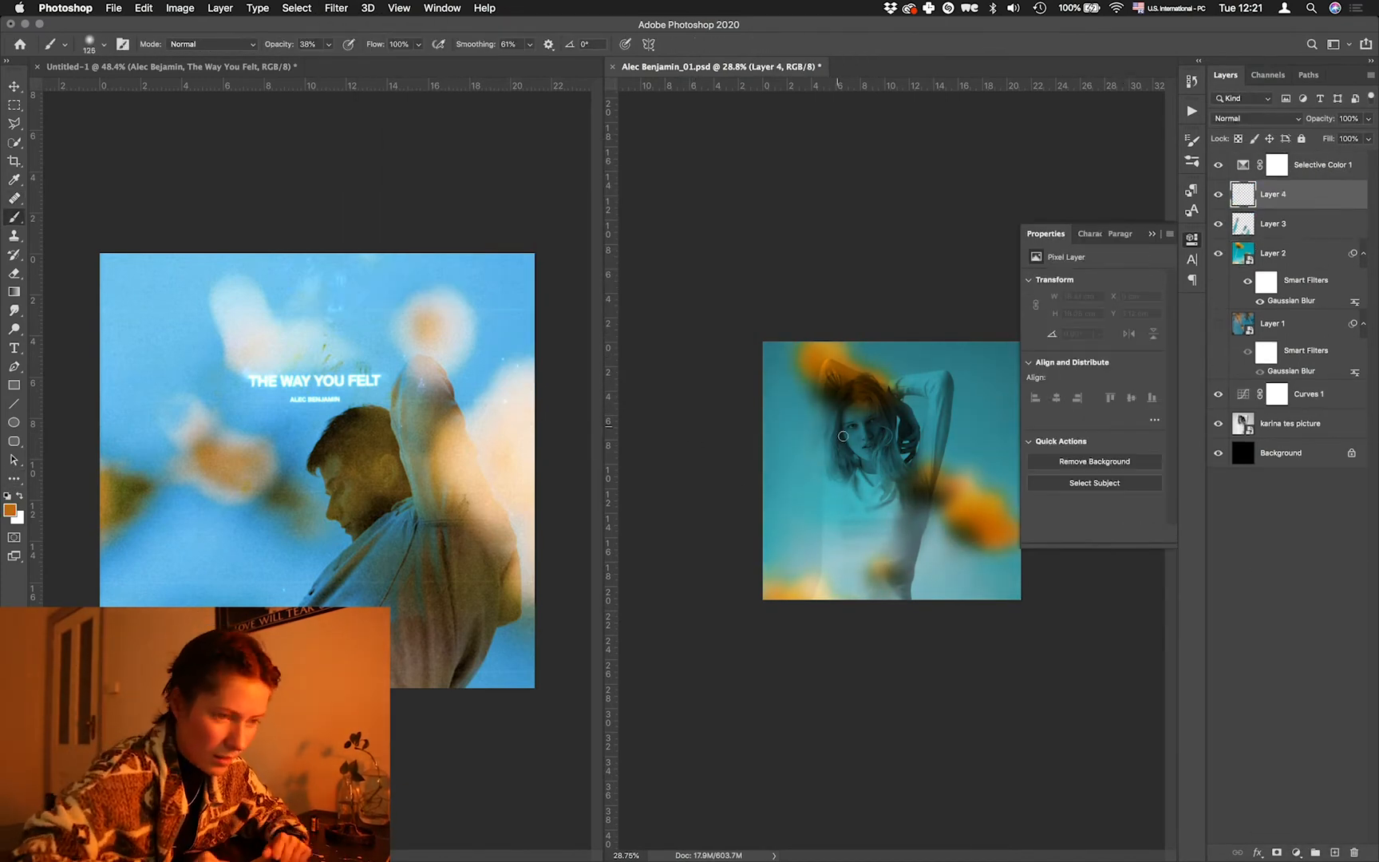
pyautogui.click(856, 443)
pyautogui.click(1256, 118)
pyautogui.click(1277, 224)
pyautogui.click(1219, 165)
pyautogui.click(1256, 118)
pyautogui.click(1246, 213)
pyautogui.click(846, 419)
pyautogui.moveTo(1328, 139); pyautogui.dragTo(1299, 139)
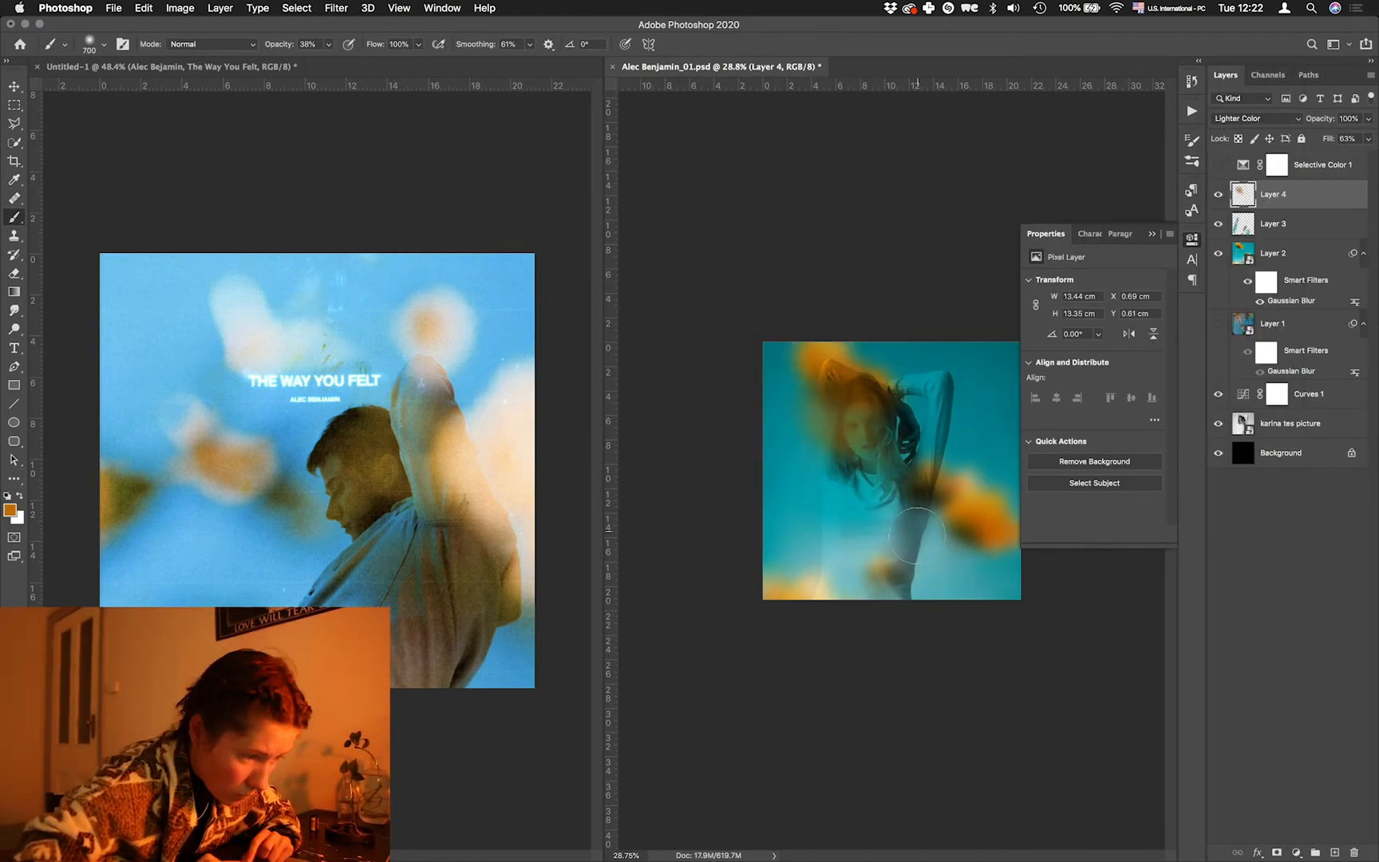
pyautogui.click(768, 469)
# - Add a second Curves adjustment layer above Selective Color 1
pyautogui.click(1323, 165)
pyautogui.click(1296, 853)
pyautogui.click(1286, 651)
# - Place texturefabrik-photocopy_5_11.png above Curves 2 and change its blending mode so the grain overlays the picture
pyautogui.scroll(5, 885, 470)
pyautogui.moveTo(686, 447); pyautogui.dragTo(678, 501)
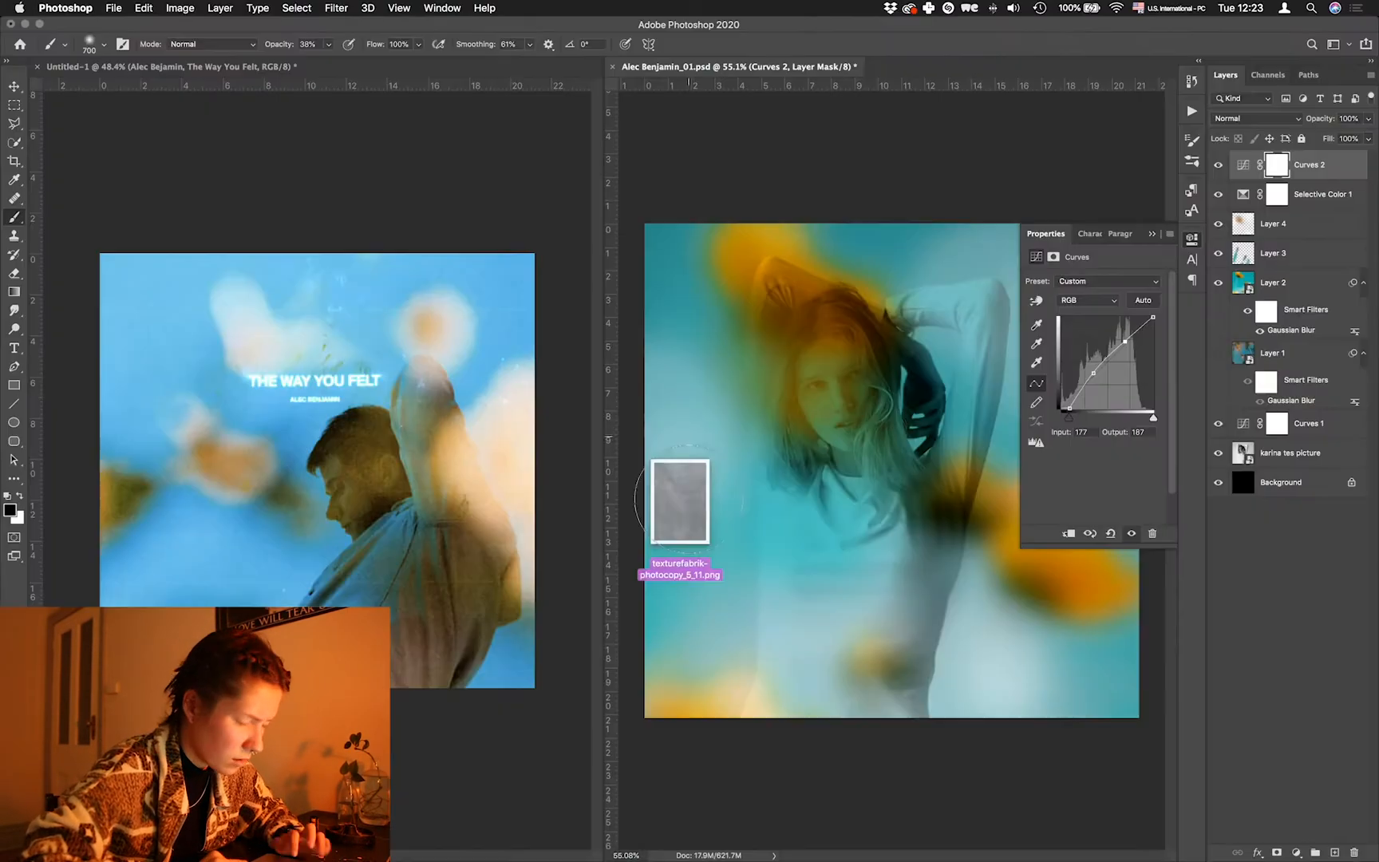
pyautogui.press('Return')
pyautogui.click(1256, 118)
pyautogui.click(1238, 278)
pyautogui.scroll(5, 886, 471)
# - Move Selective Color 1 above Curves 2 and add a Hue/Saturation adjustment layer above it
pyautogui.click(1322, 194)
pyautogui.moveTo(1322, 224); pyautogui.dragTo(1323, 182)
pyautogui.moveTo(1094, 353)
pyautogui.mouseDown()
pyautogui.moveTo(1106, 353)
pyautogui.moveTo(1098, 336)
pyautogui.mouseUp()
pyautogui.click(1296, 852)
pyautogui.click(1293, 691)
# - Widen the Alec Benjamin_01.psd view and set Selective Color 1's Cyans to Cyan -17, Magenta +3 and Yellow -8
pyautogui.moveTo(603, 470); pyautogui.dragTo(372, 471)
pyautogui.scroll(5, 776, 470)
pyautogui.click(1322, 223)
pyautogui.moveTo(1093, 328)
pyautogui.mouseDown()
pyautogui.moveTo(1076, 328)
pyautogui.moveTo(1094, 355)
pyautogui.mouseUp()
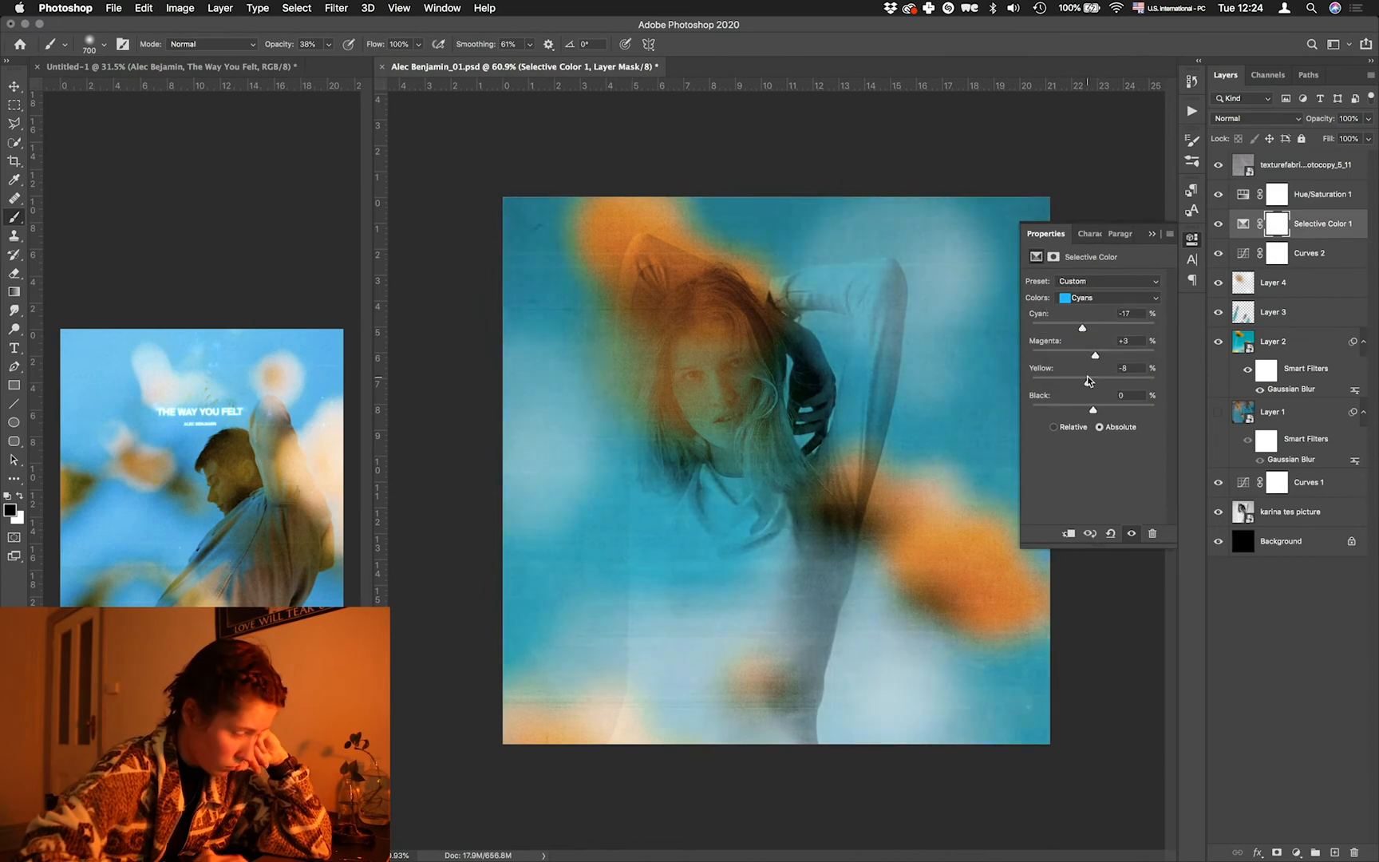
# - Place texturefabrik-photocopy_5_25.1.jpg as the top layer, rotated 90° and enlarged past the canvas, and change its blending mode so only the specks show
pyautogui.click(1308, 168)
pyautogui.press('super+Tab')
pyautogui.moveTo(1333, 554); pyautogui.dragTo(692, 478)
pyautogui.press('super+Tab')
pyautogui.moveTo(778, 247); pyautogui.dragTo(974, 406)
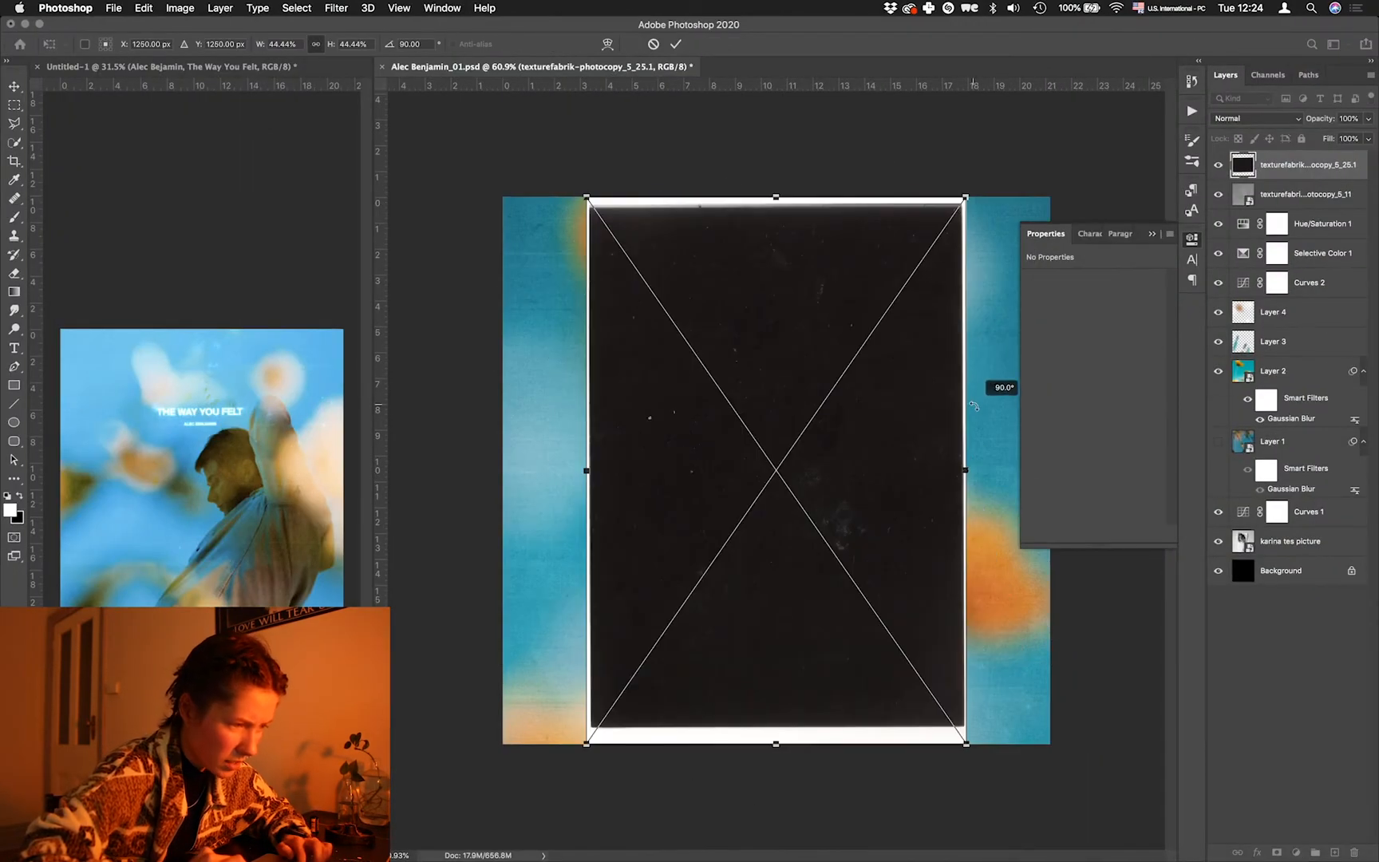
pyautogui.moveTo(585, 198); pyautogui.dragTo(458, 138)
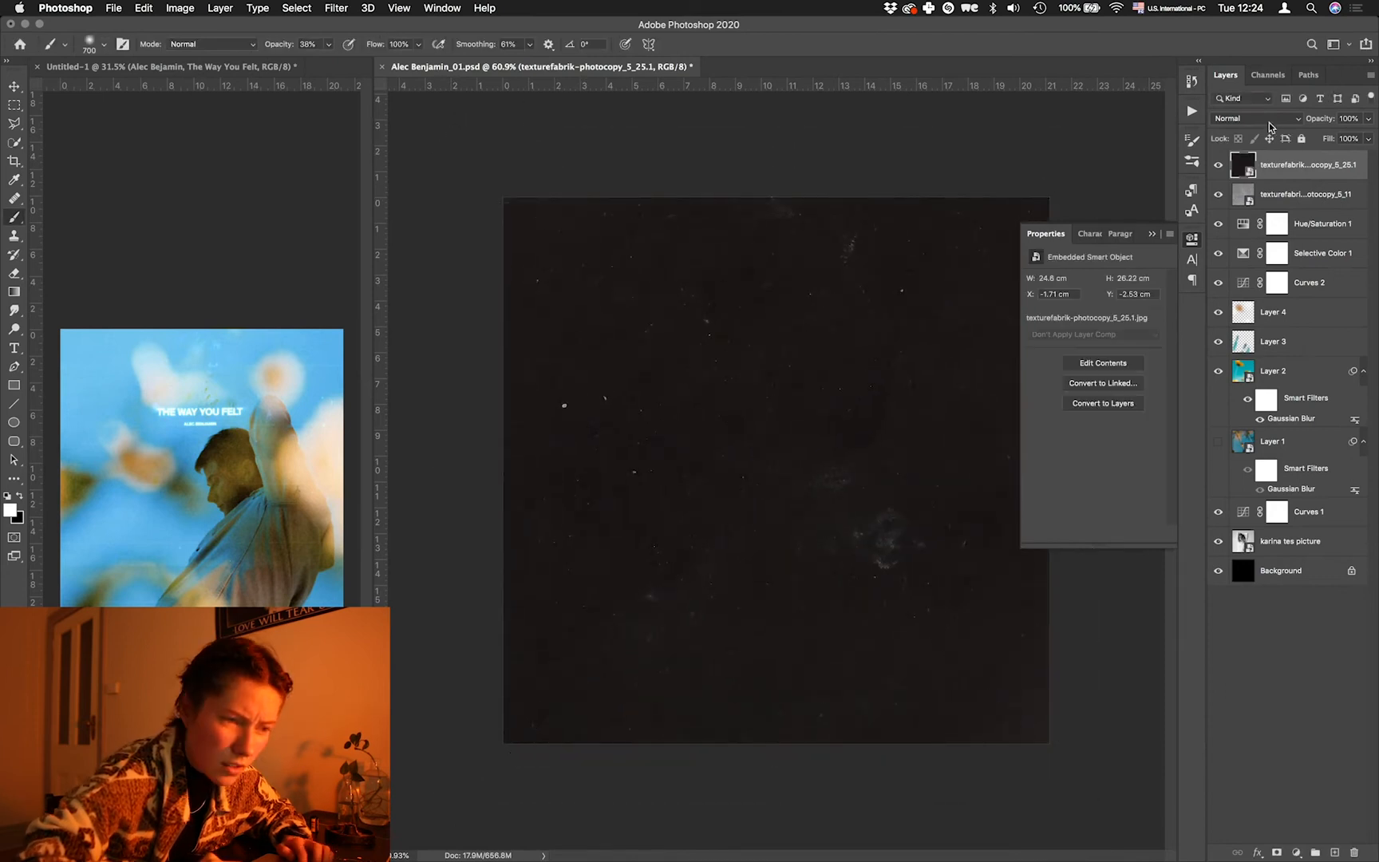
pyautogui.click(1269, 124)
pyautogui.click(1242, 229)
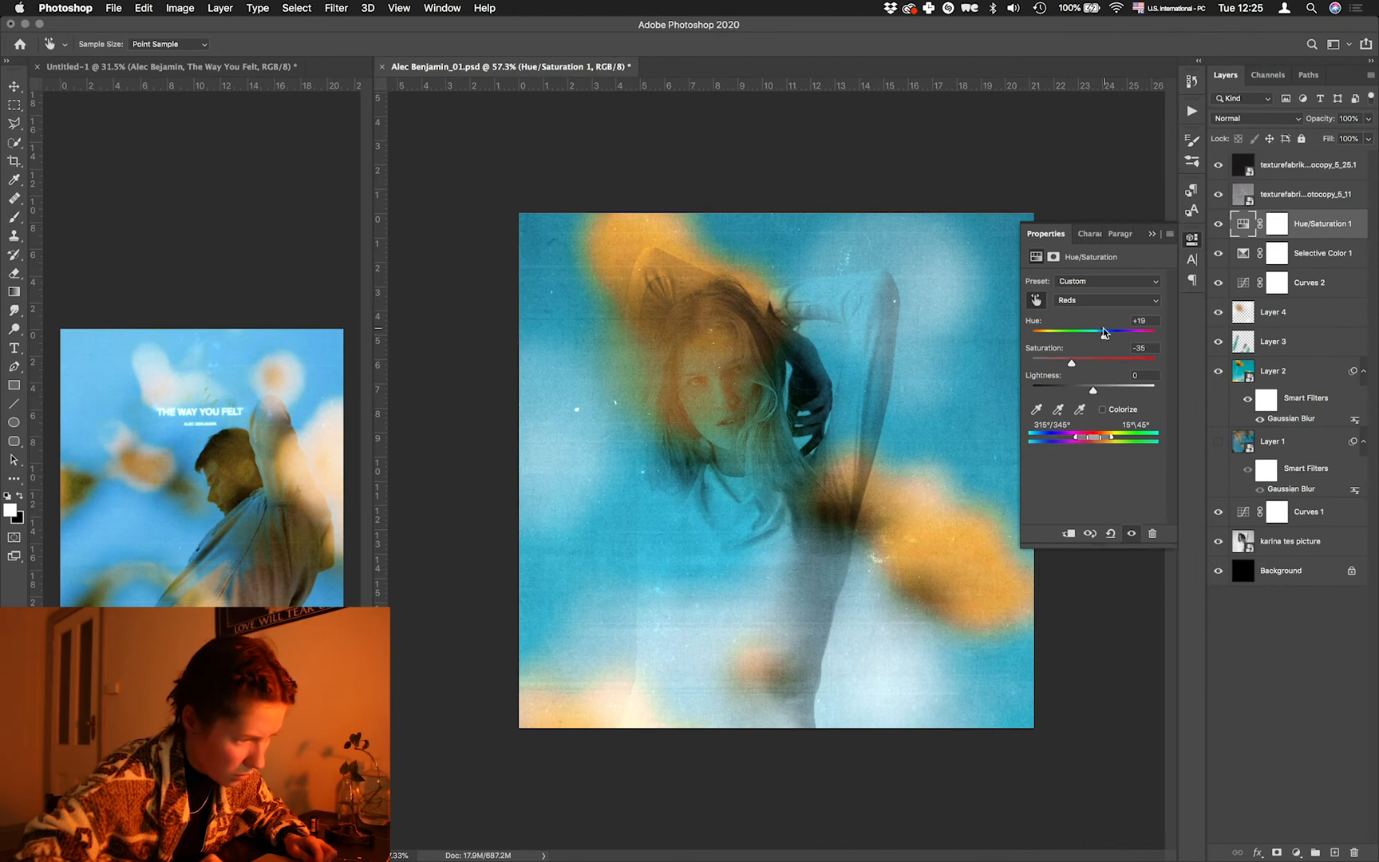
# - Transform Layers 2, 3 and 4 together to rearrange the blurred flowers around the woman
pyautogui.rightClick(1273, 342)
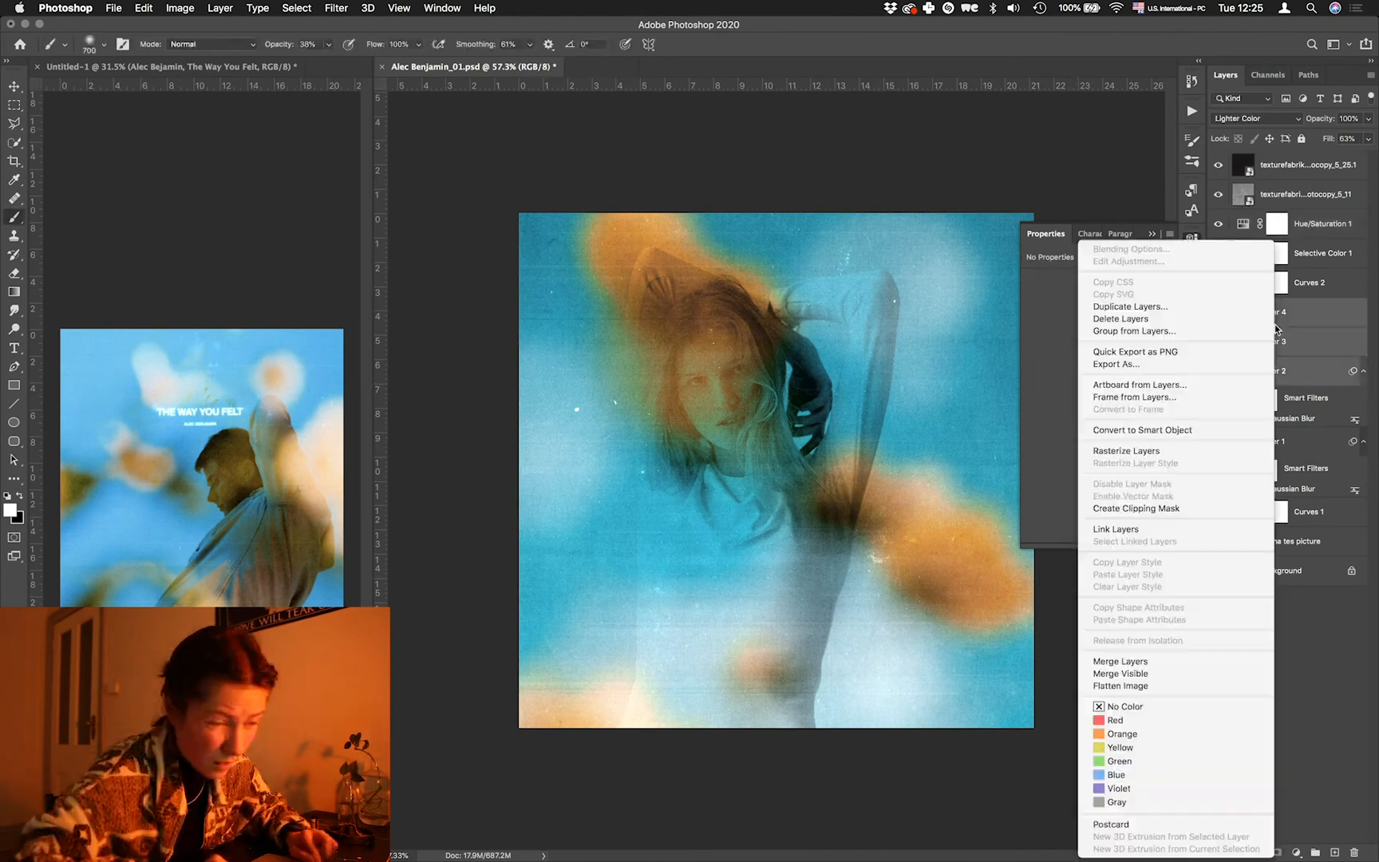
pyautogui.click(1077, 529)
pyautogui.press('super+t')
pyautogui.moveTo(777, 424); pyautogui.dragTo(780, 427)
pyautogui.press('super+minus')
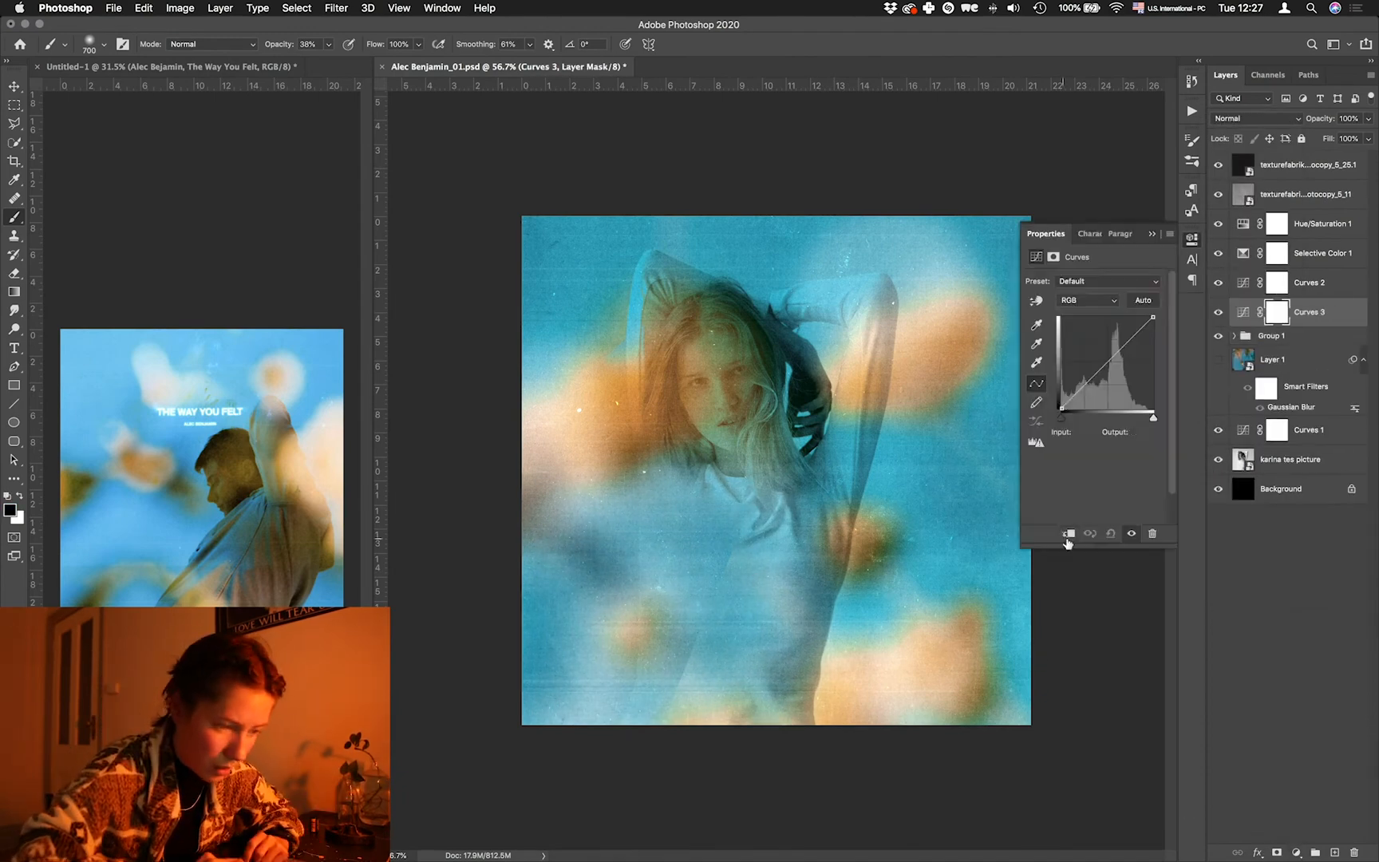
# - Clip Curves 3 to Group 1 and shape its RGB curve with control points
pyautogui.moveTo(1105, 347); pyautogui.dragTo(1111, 359)
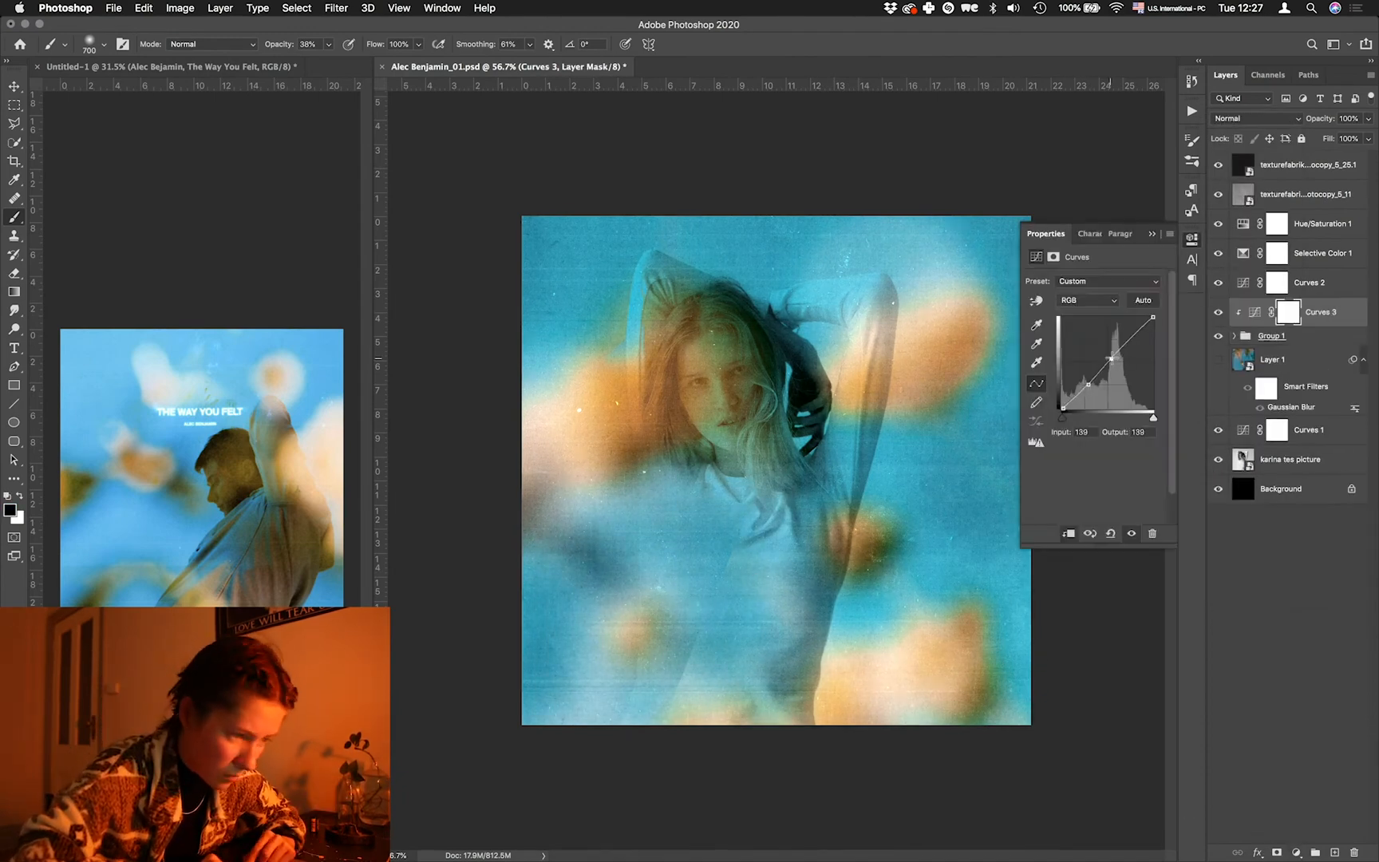